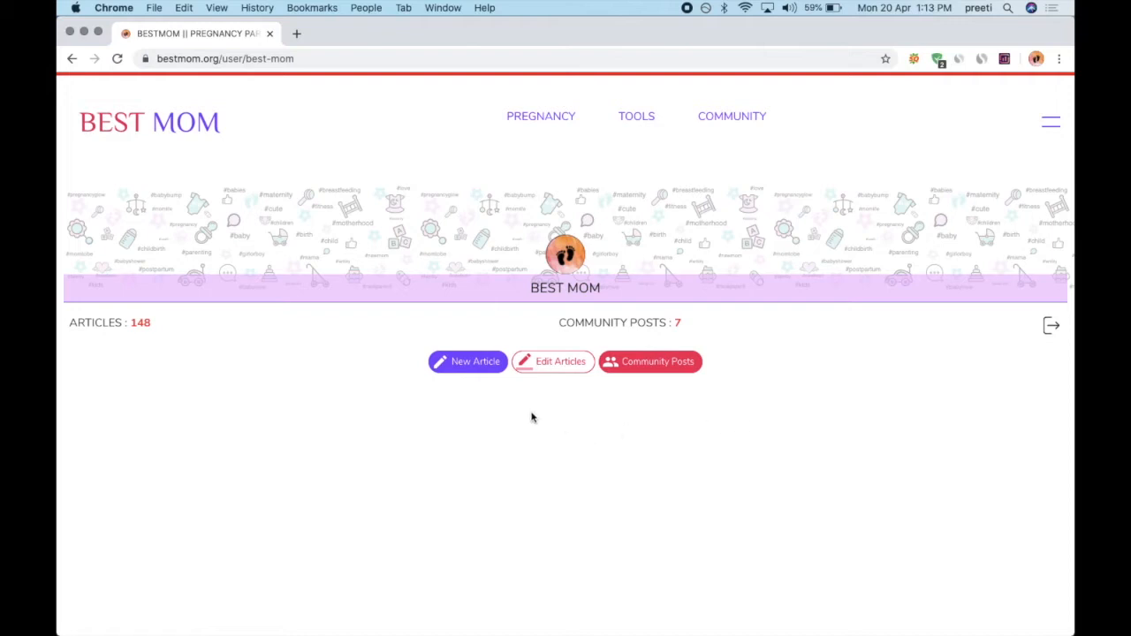
- Start a new article and look over the blank article form
click(454, 363)
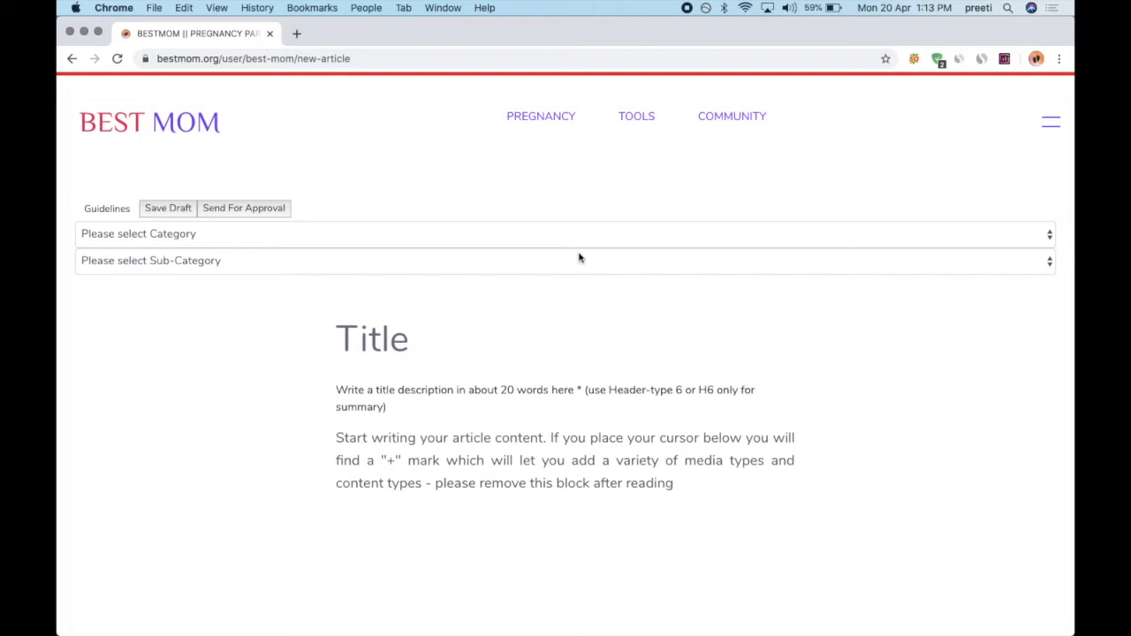
scroll(533, 349, down, 3)
scroll(533, 349, up, 3)
scroll(533, 349, down, 3)
scroll(533, 349, up, 3)
click(340, 238)
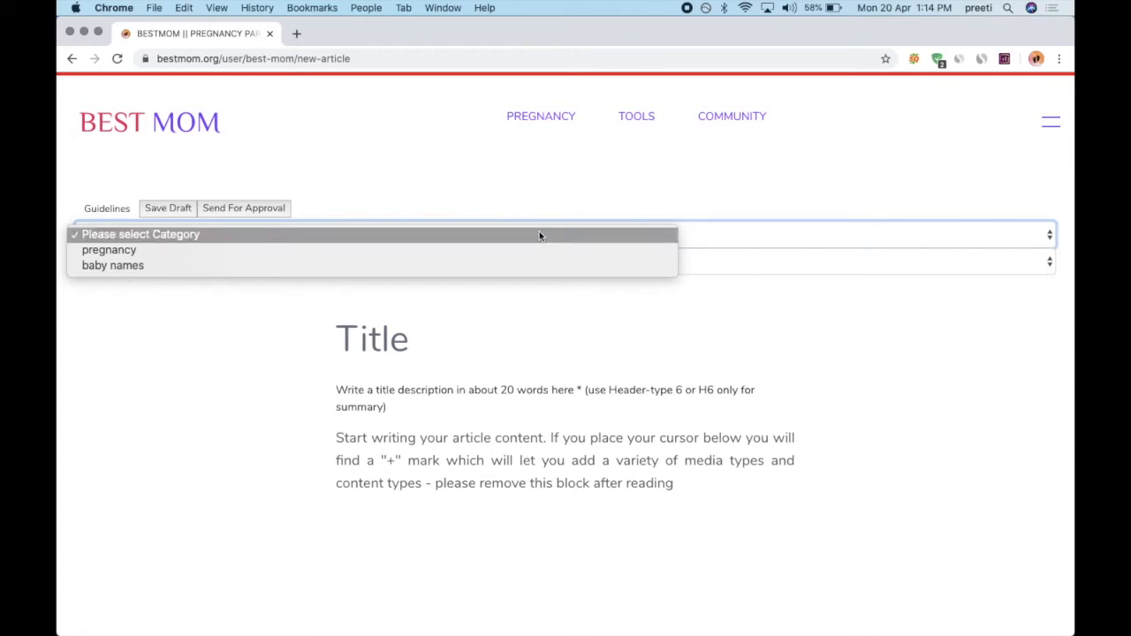
click(190, 407)
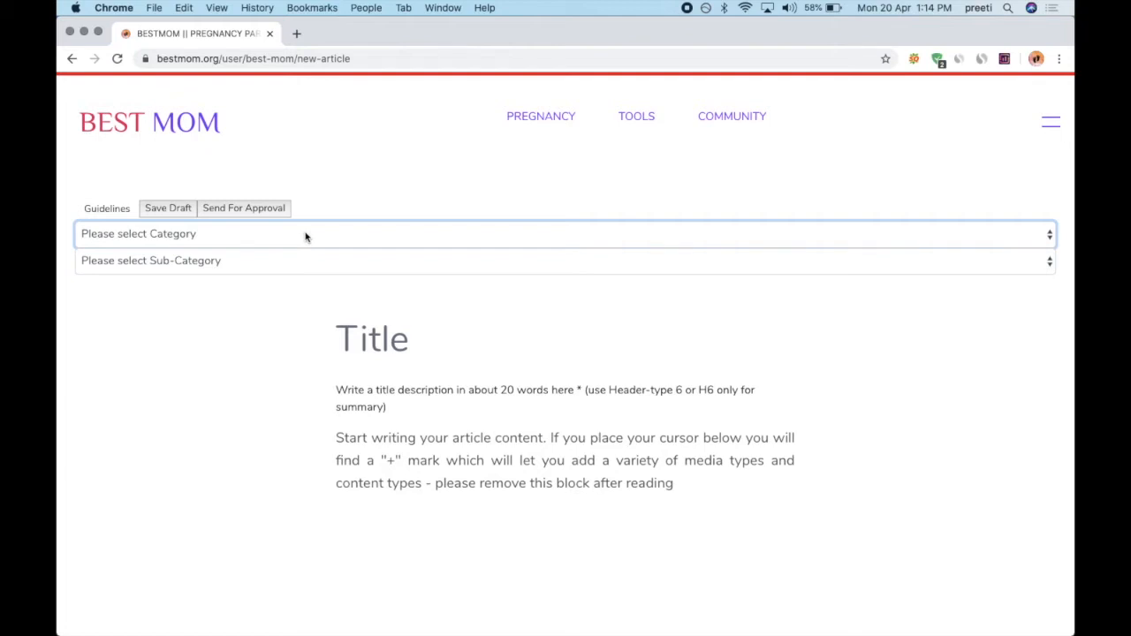
click(306, 236)
click(206, 388)
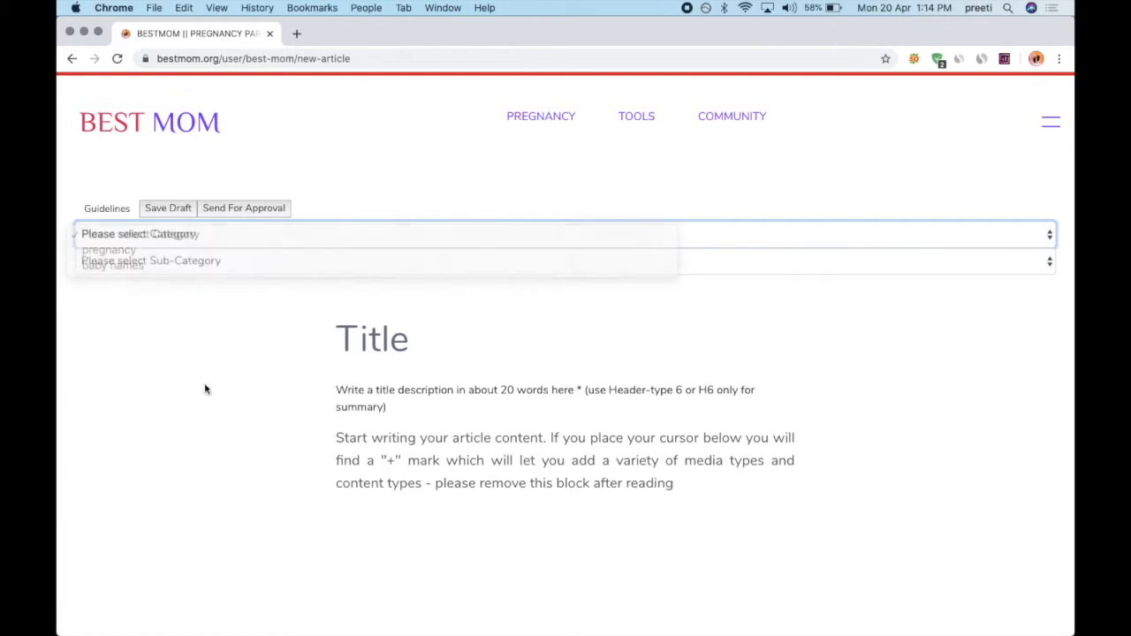
- Set the article's category to pregnancy and its sub-category to baby
click(296, 240)
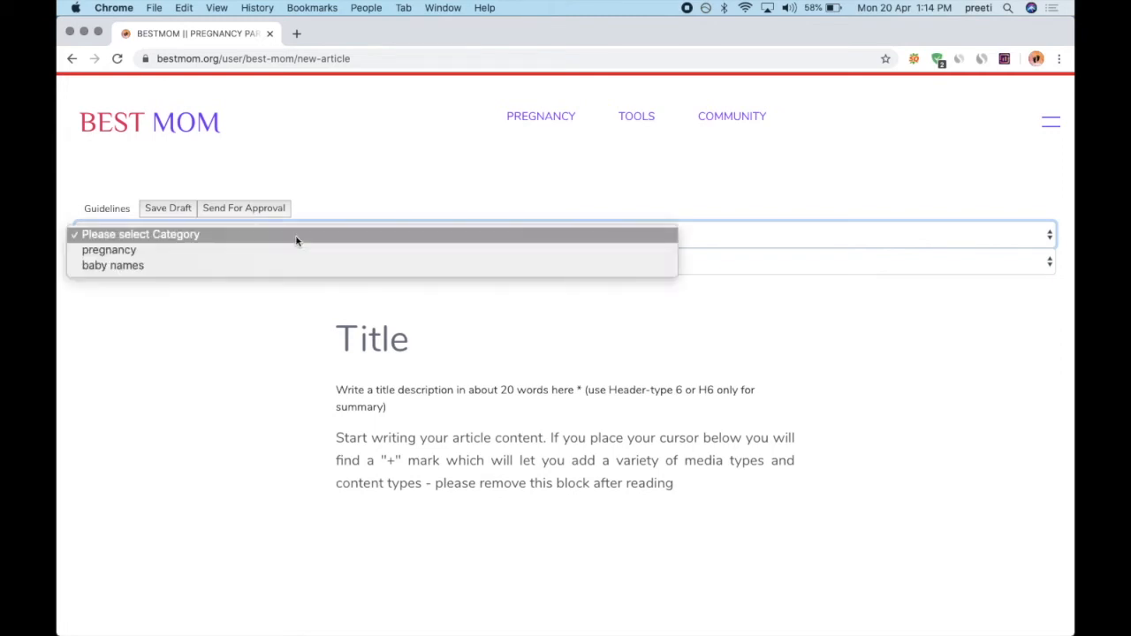
click(165, 256)
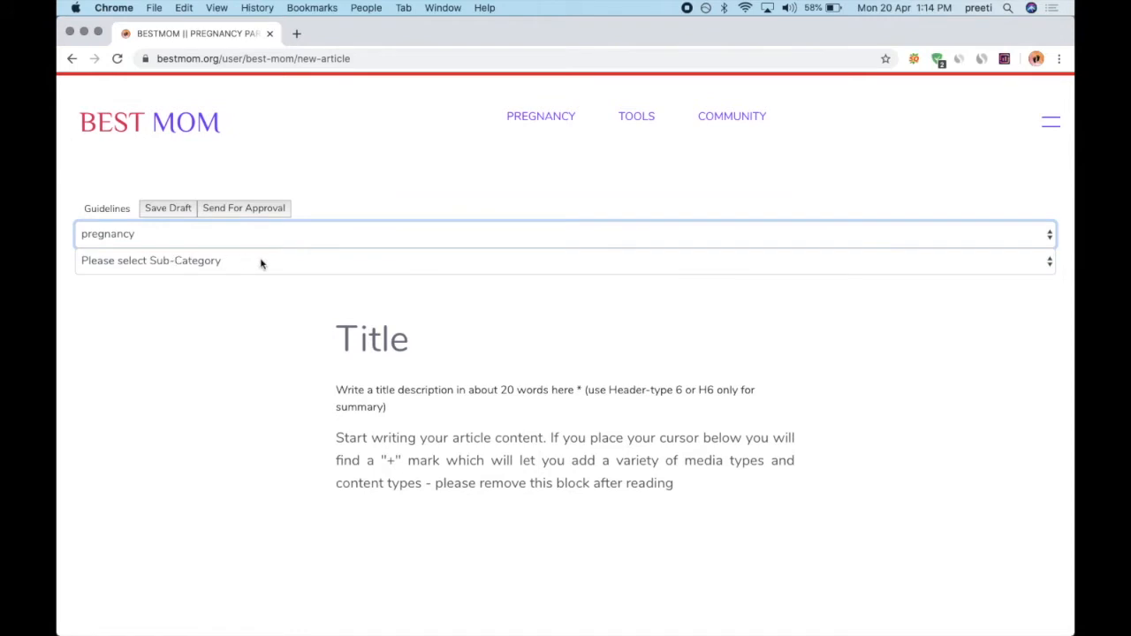
click(262, 262)
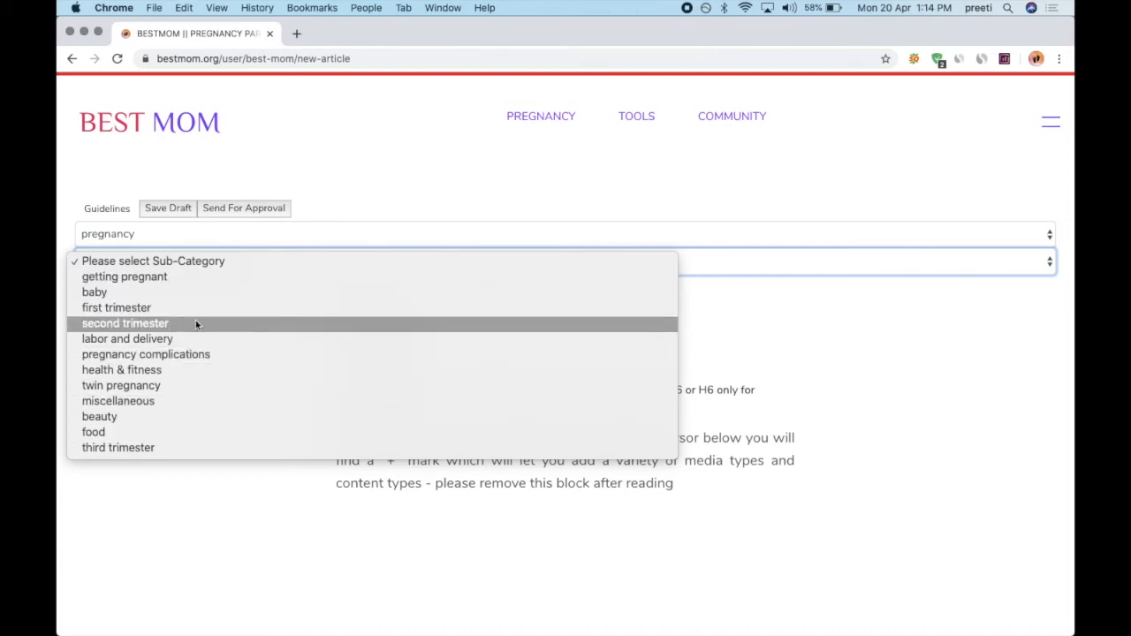
click(176, 292)
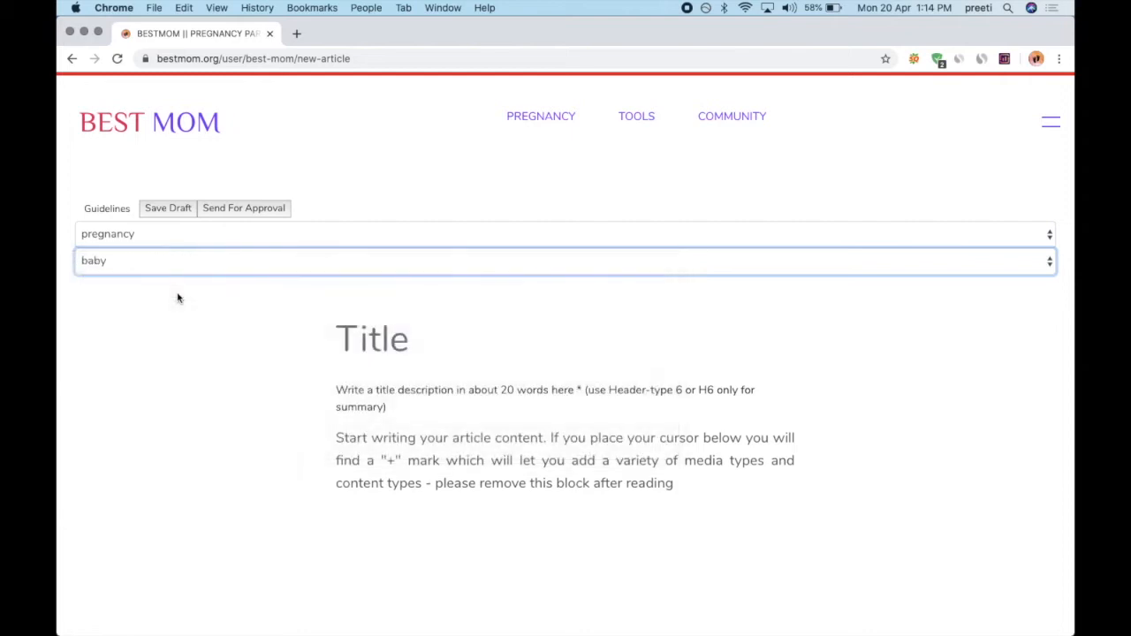
- Examine the title, title description and content placeholder blocks of the article template
click(369, 334)
click(264, 374)
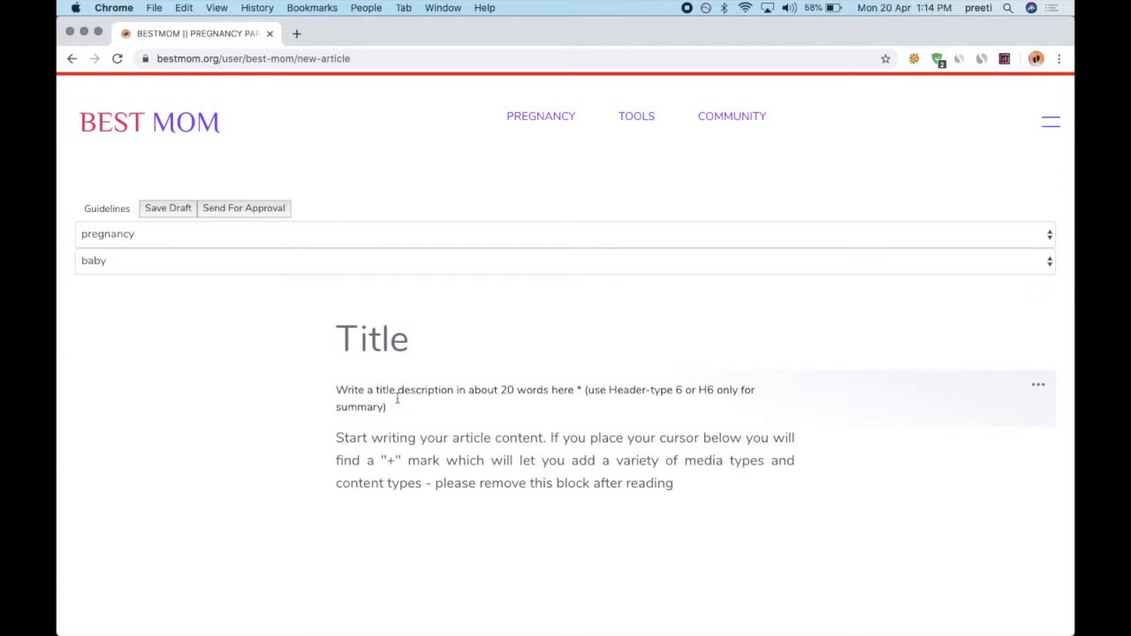
click(665, 297)
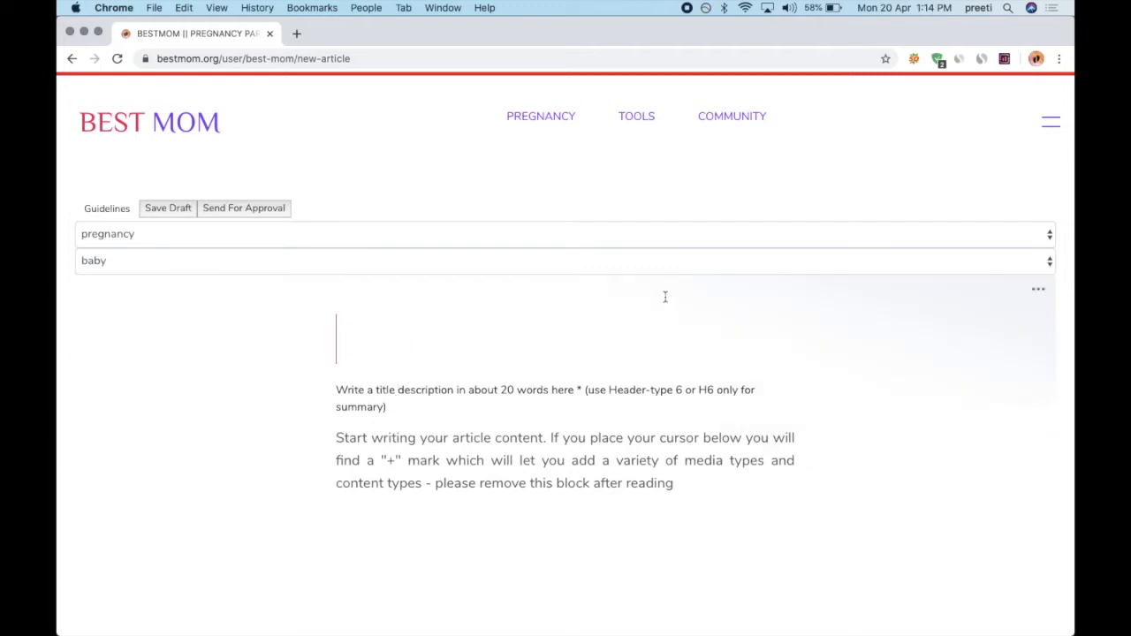
click(805, 395)
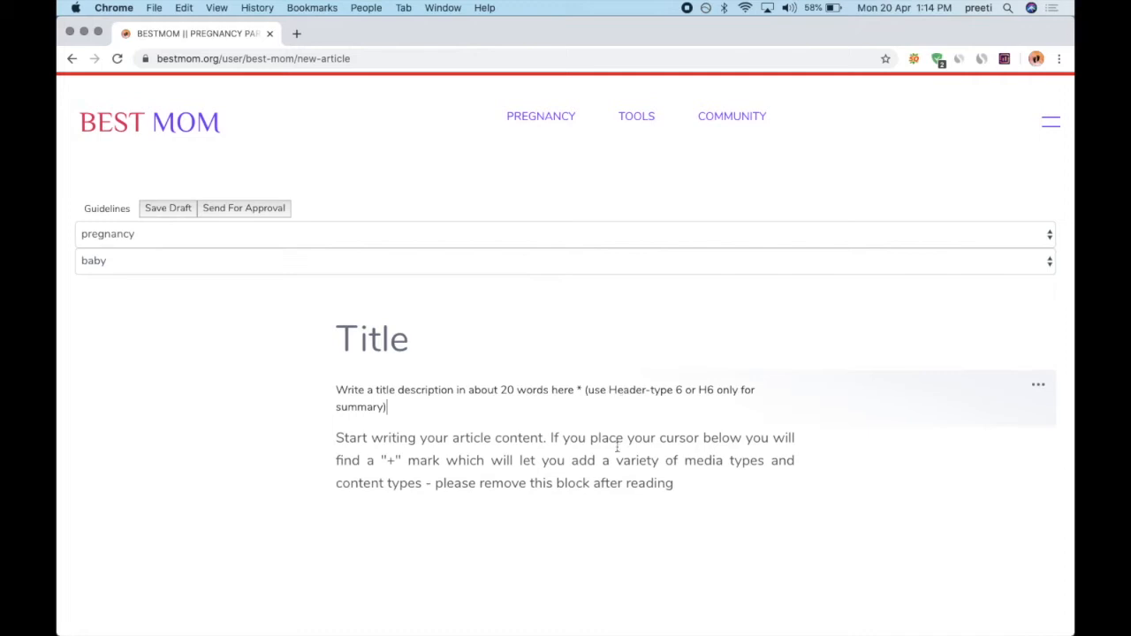
scroll(617, 456, down, 3)
scroll(654, 355, up, 3)
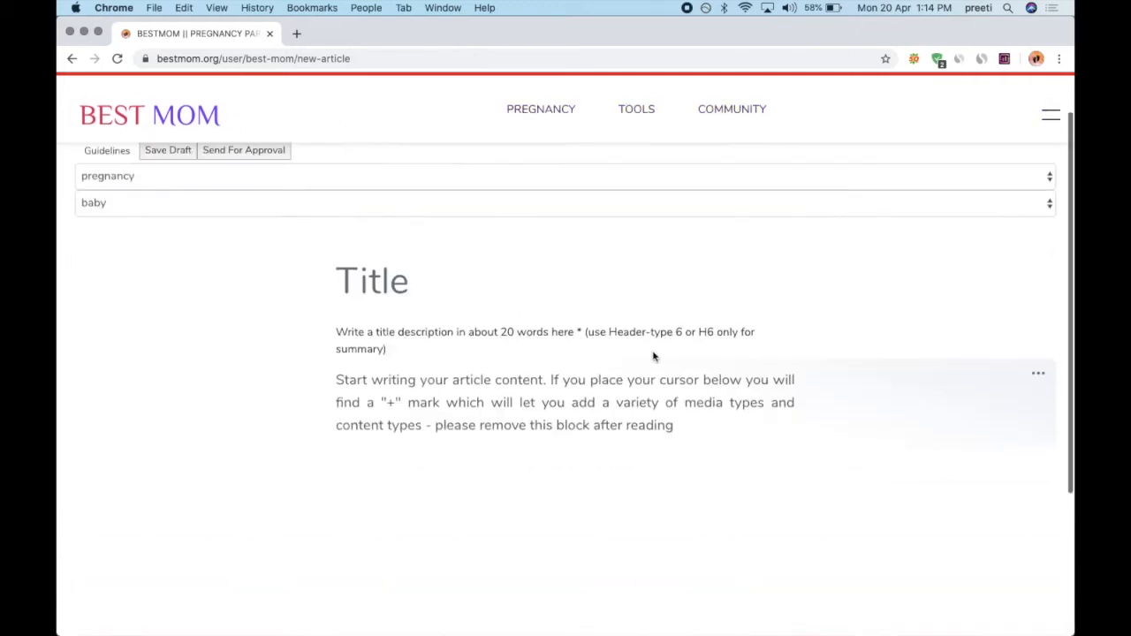
- Add an empty block below the placeholder content and show the block types that can be inserted there
click(433, 488)
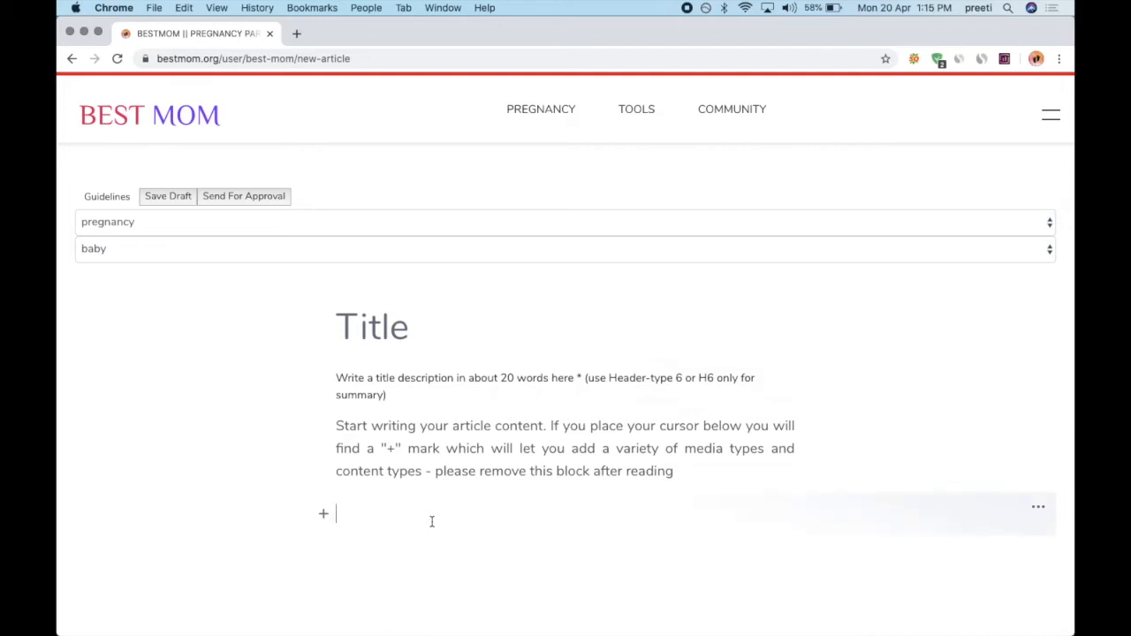
scroll(492, 509, down, 2)
key(BackSpace)
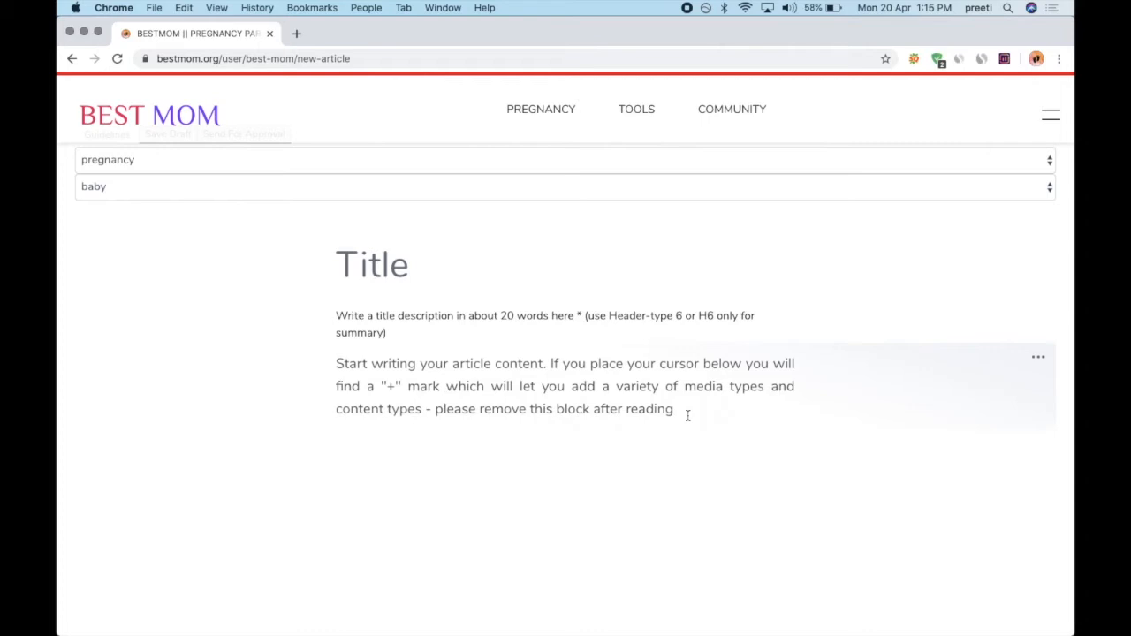
key(Return)
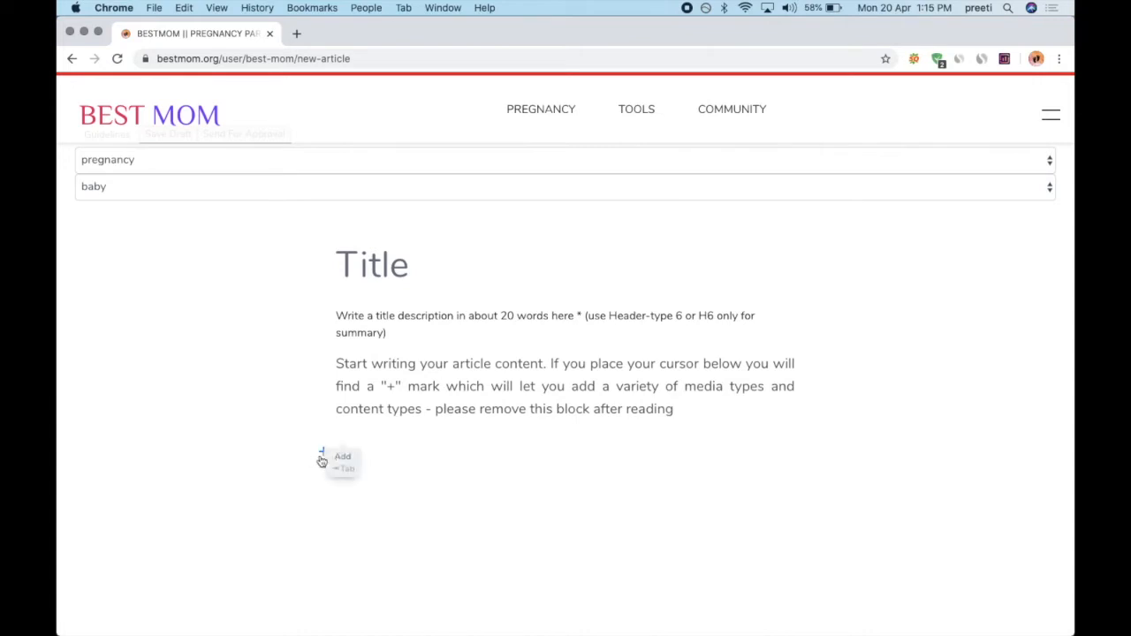
click(322, 456)
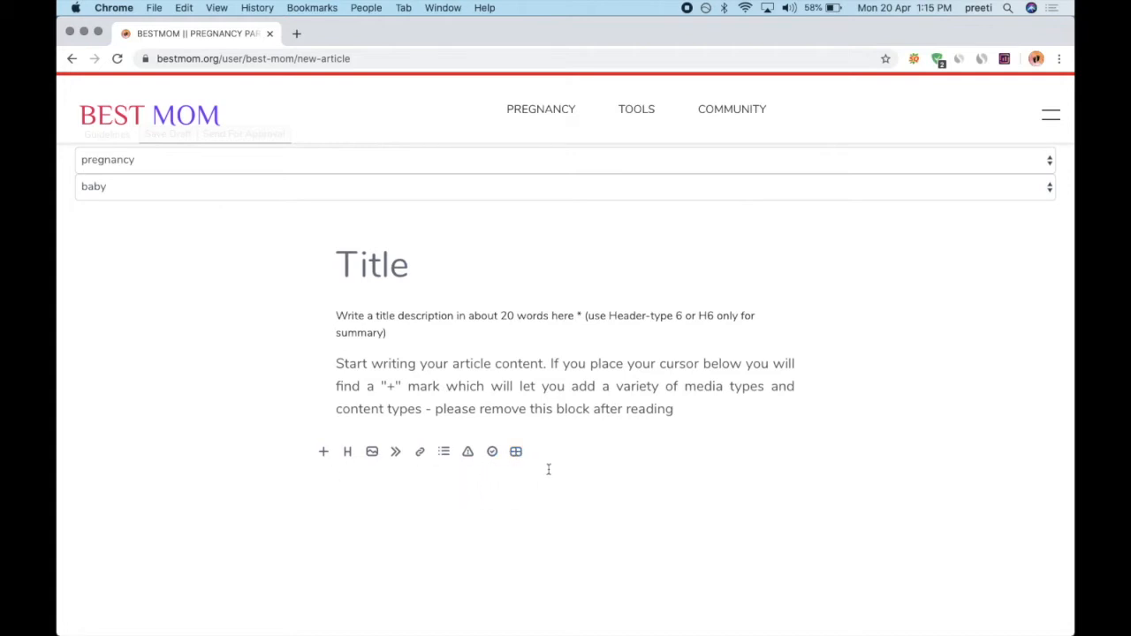
scroll(589, 457, down, 2)
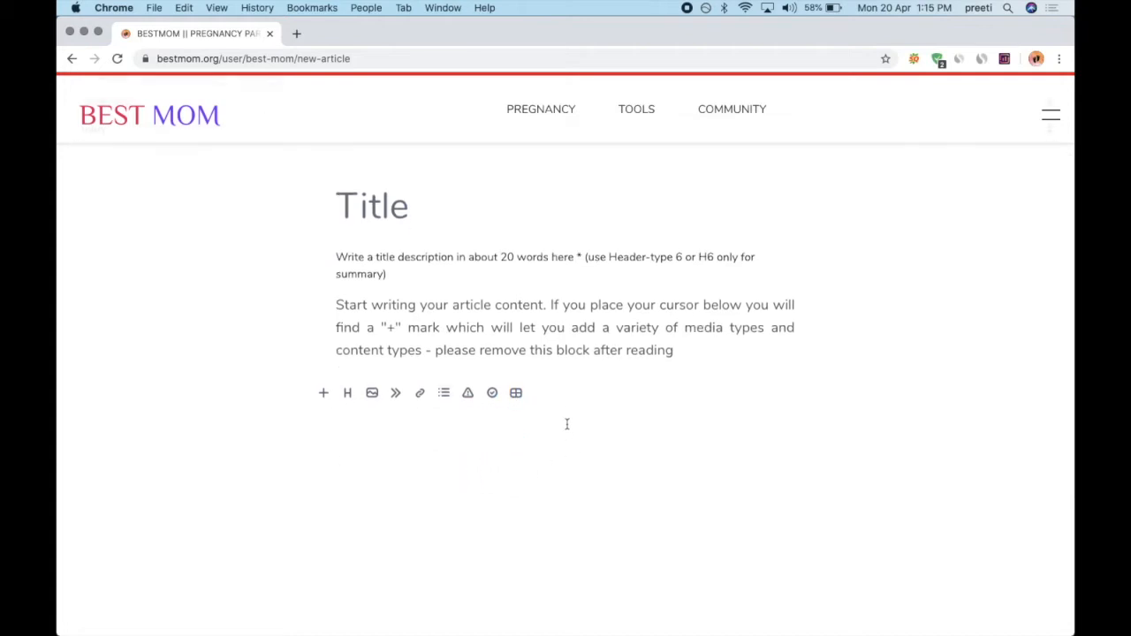
scroll(565, 426, up, 3)
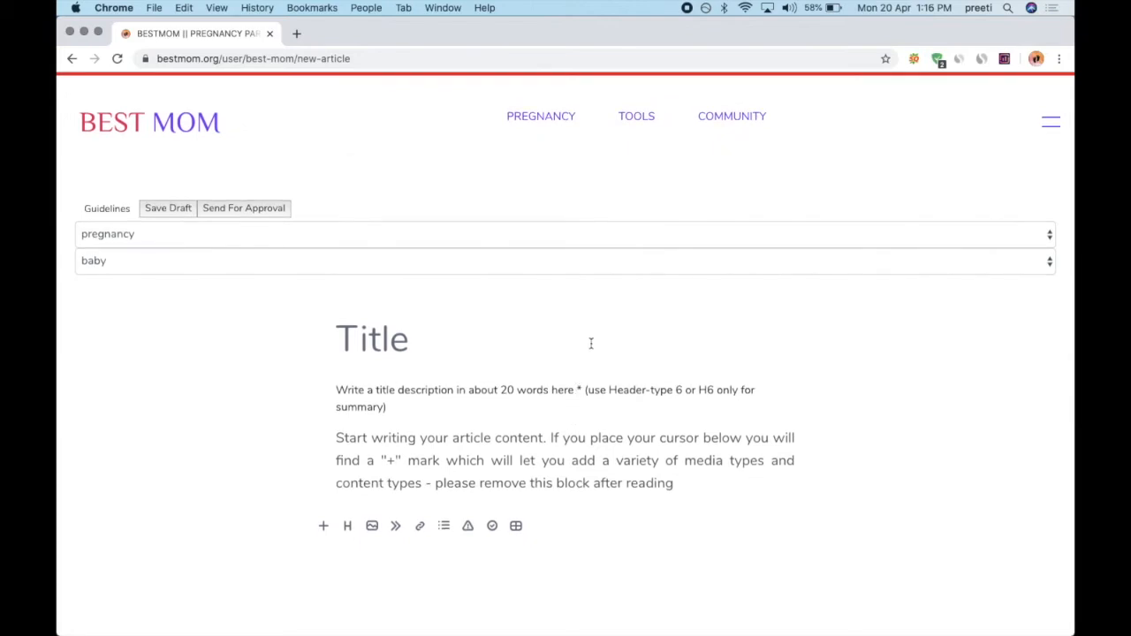
- Title the article "Best Baby Foods" and open the title block's heading-level settings
click(493, 344)
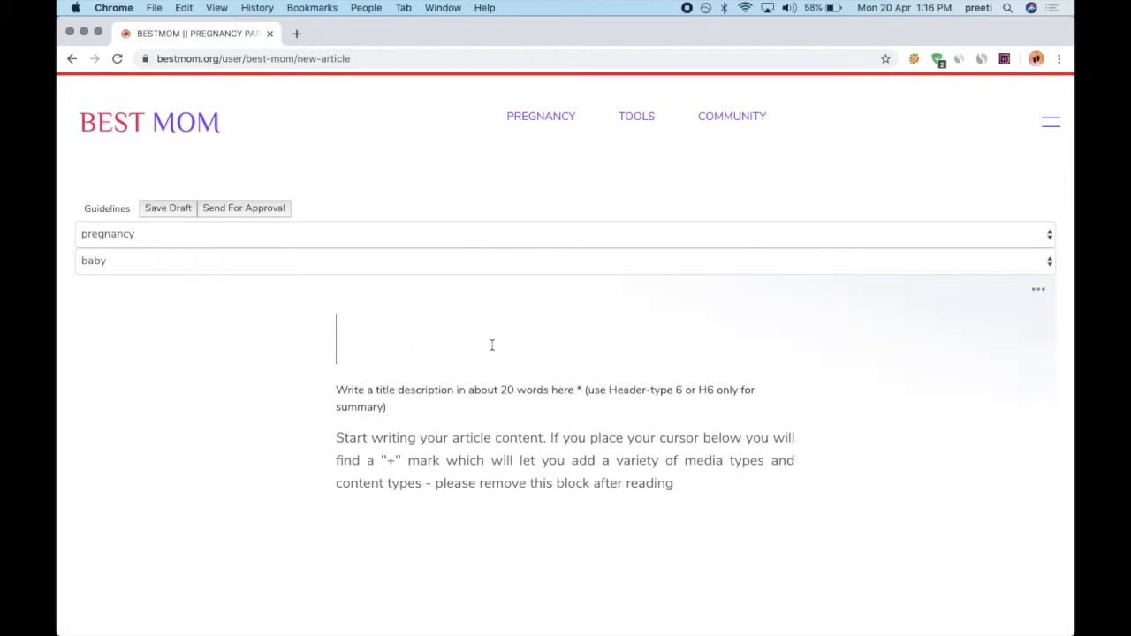
text(Best)
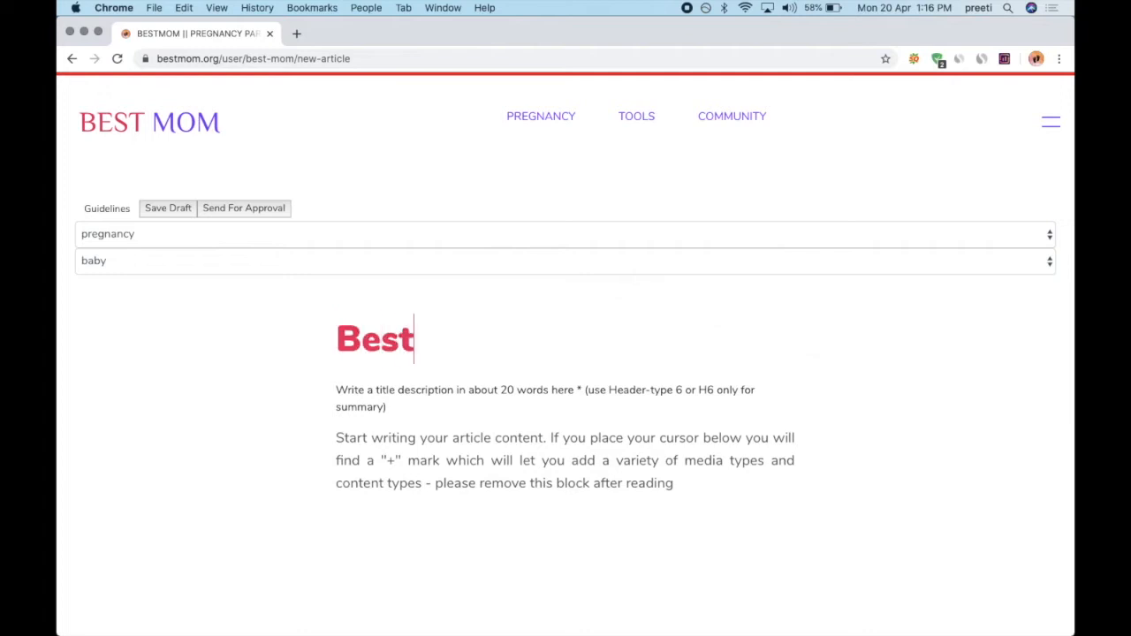
text( Baby Foods)
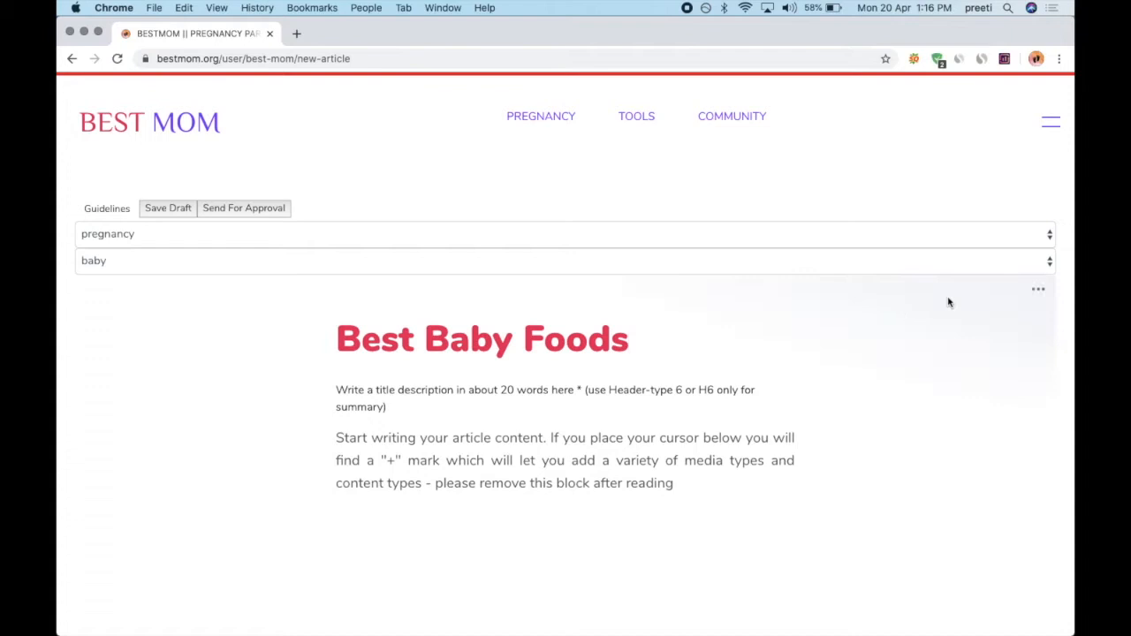
click(1042, 294)
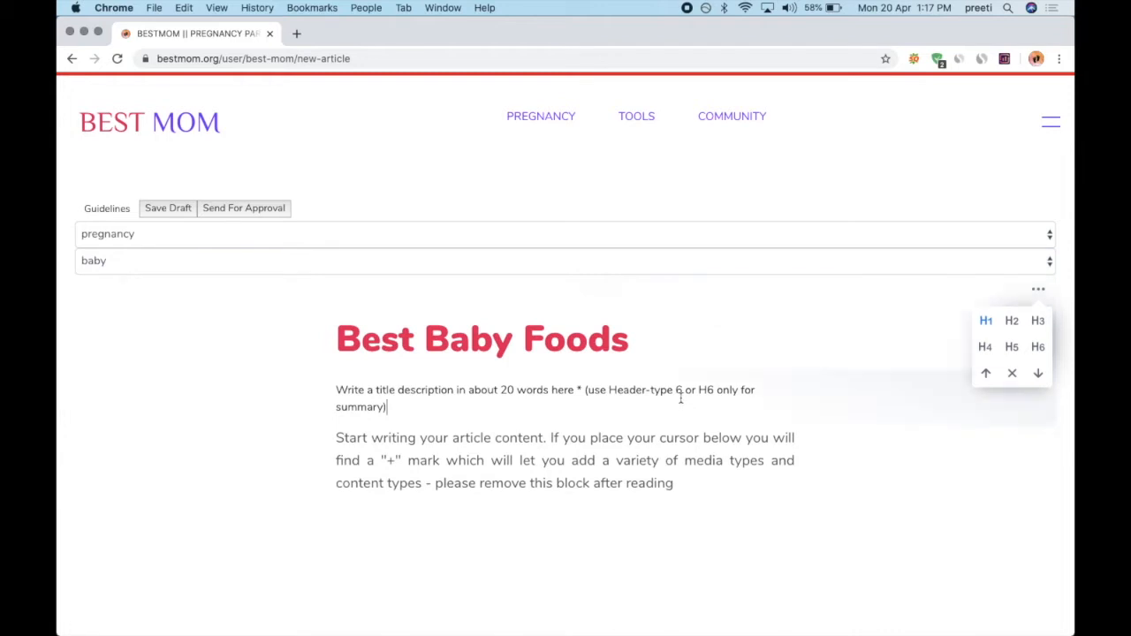
- Replace the placeholder title description with "Best baby foods include broccoli, palak."
click(391, 408)
drag(392, 408, 339, 391)
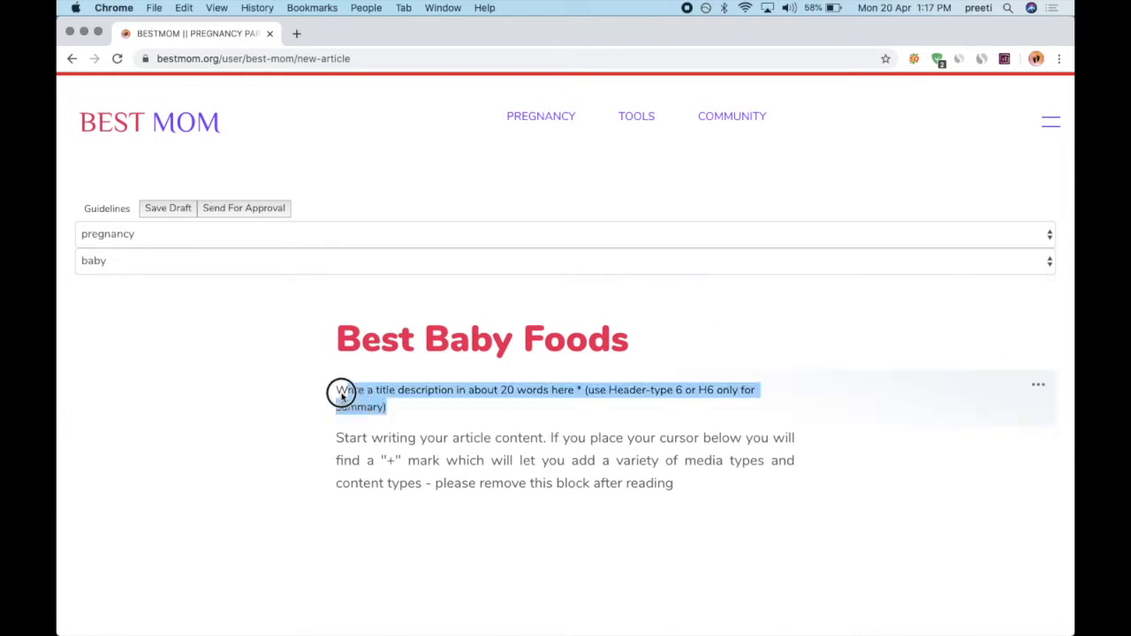
click(425, 414)
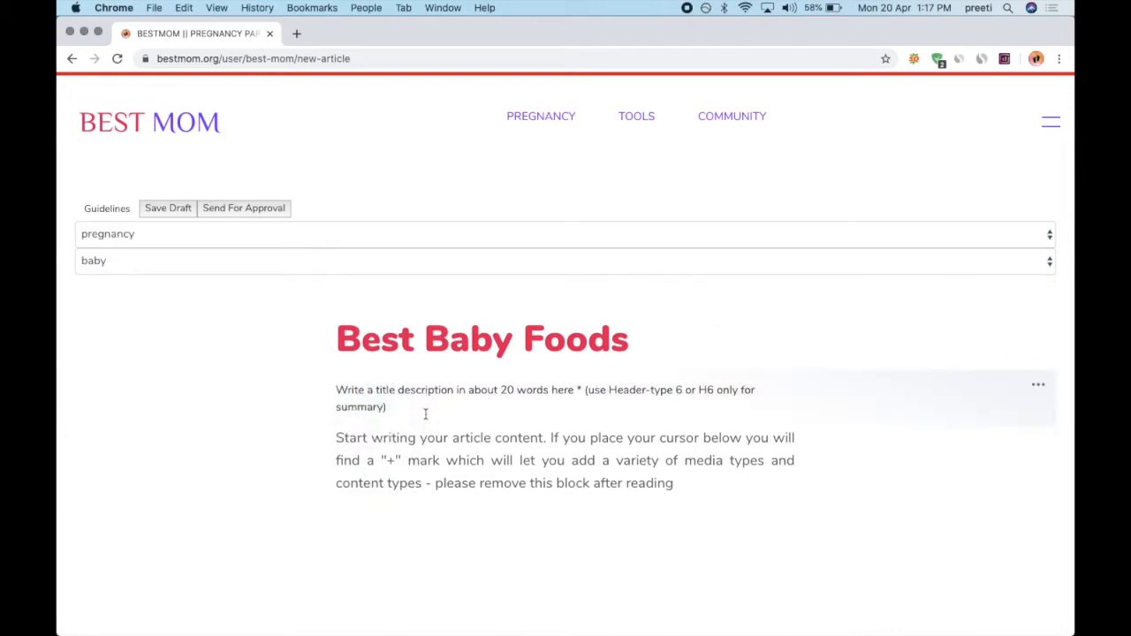
drag(397, 404, 337, 395)
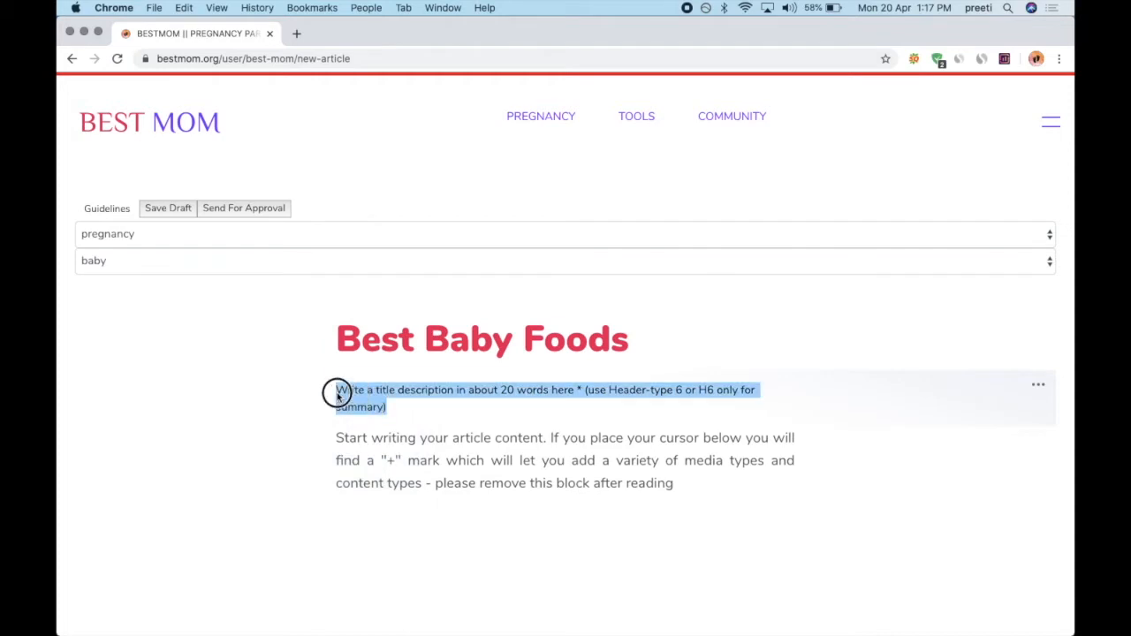
click(408, 409)
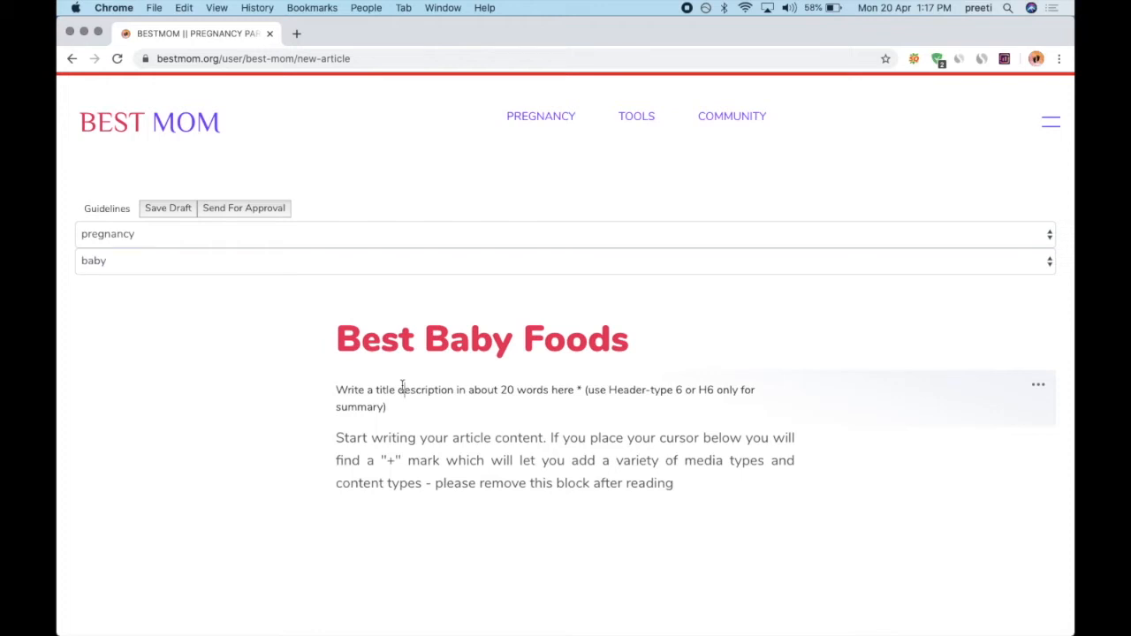
drag(387, 408, 326, 396)
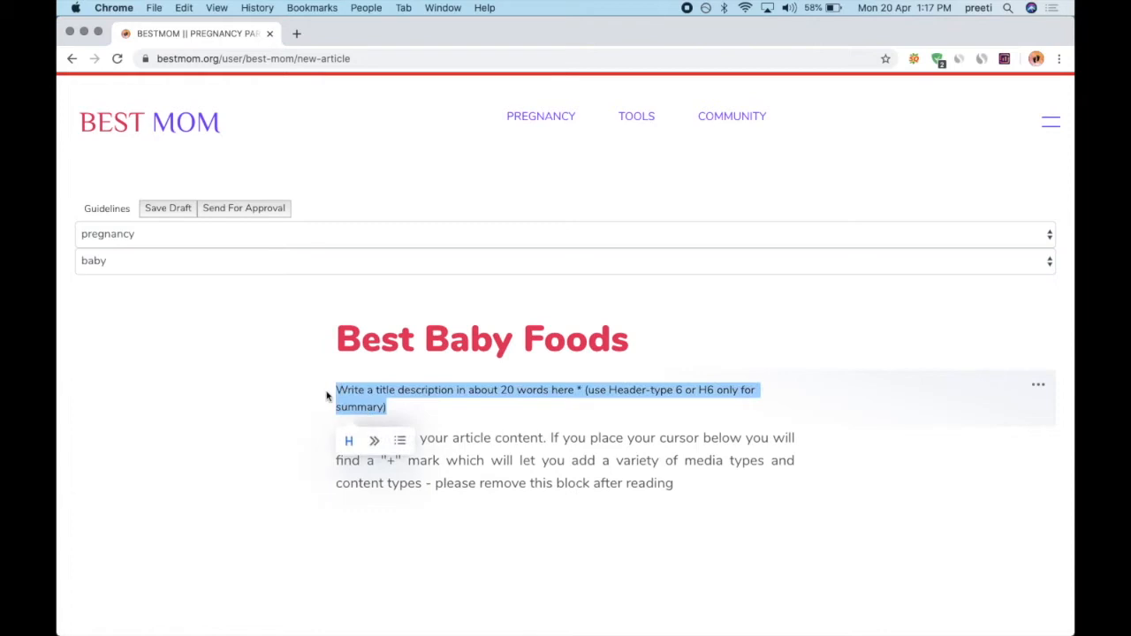
text(Be)
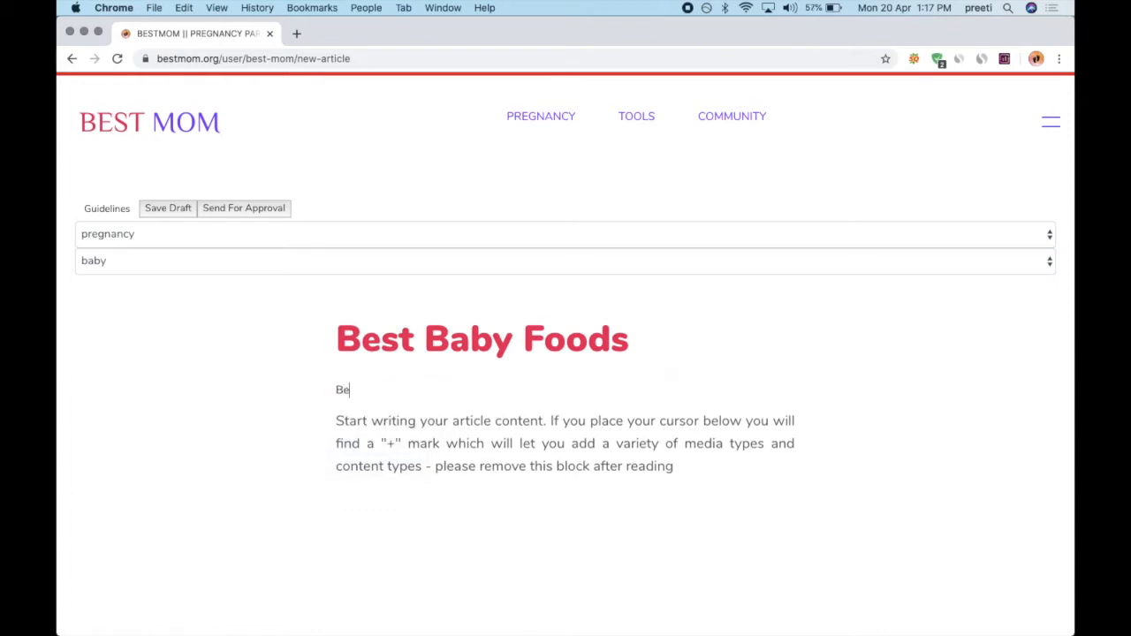
text(st baby foods include broccoli, palak)
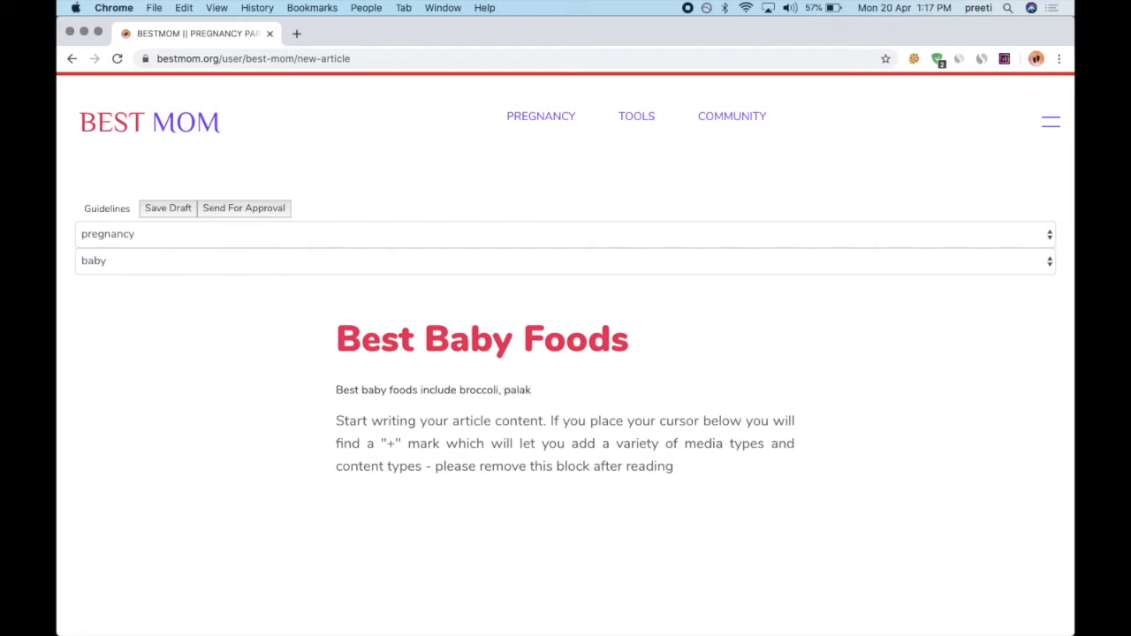
text(.)
- Delete the placeholder content block below the title description and place the cursor in an empty block there
scroll(437, 292, down, 2)
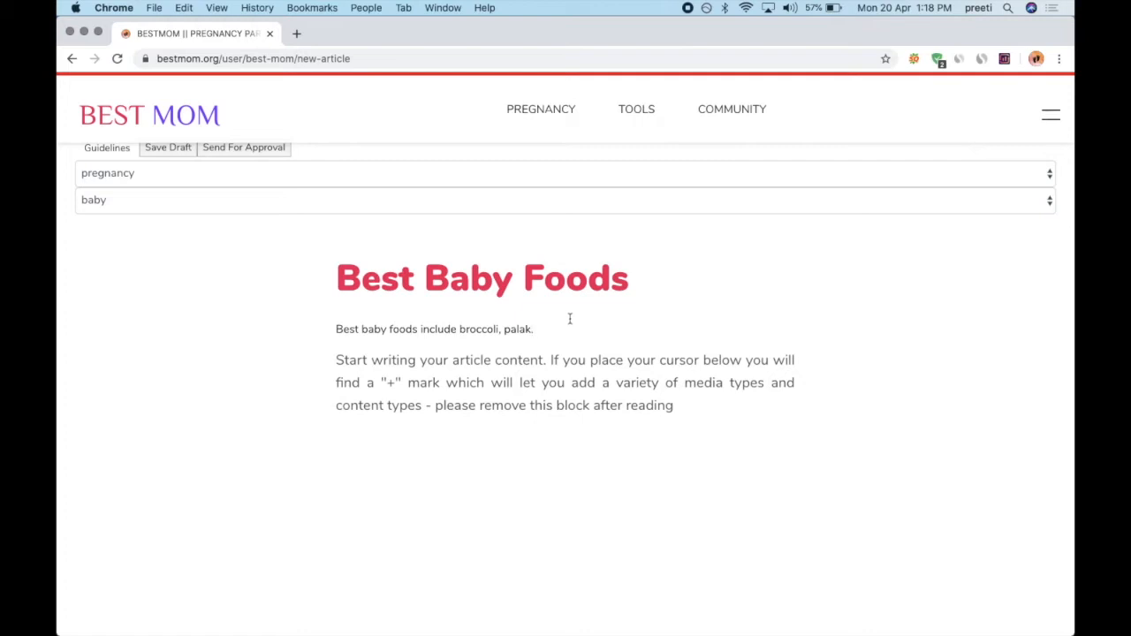
scroll(698, 316, up, 2)
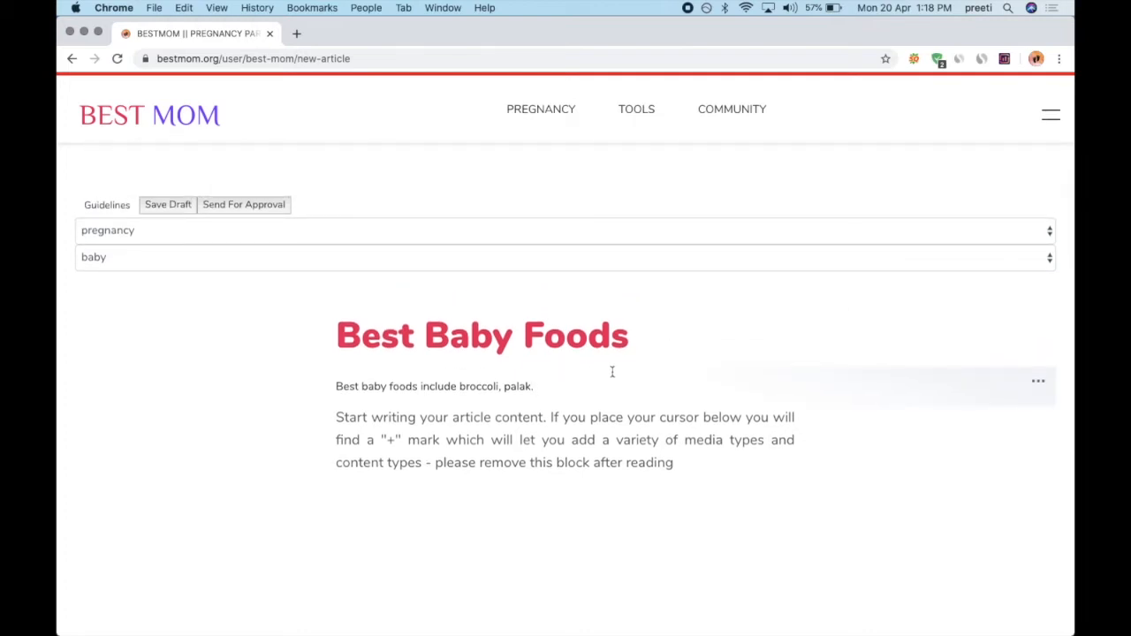
scroll(611, 372, down, 2)
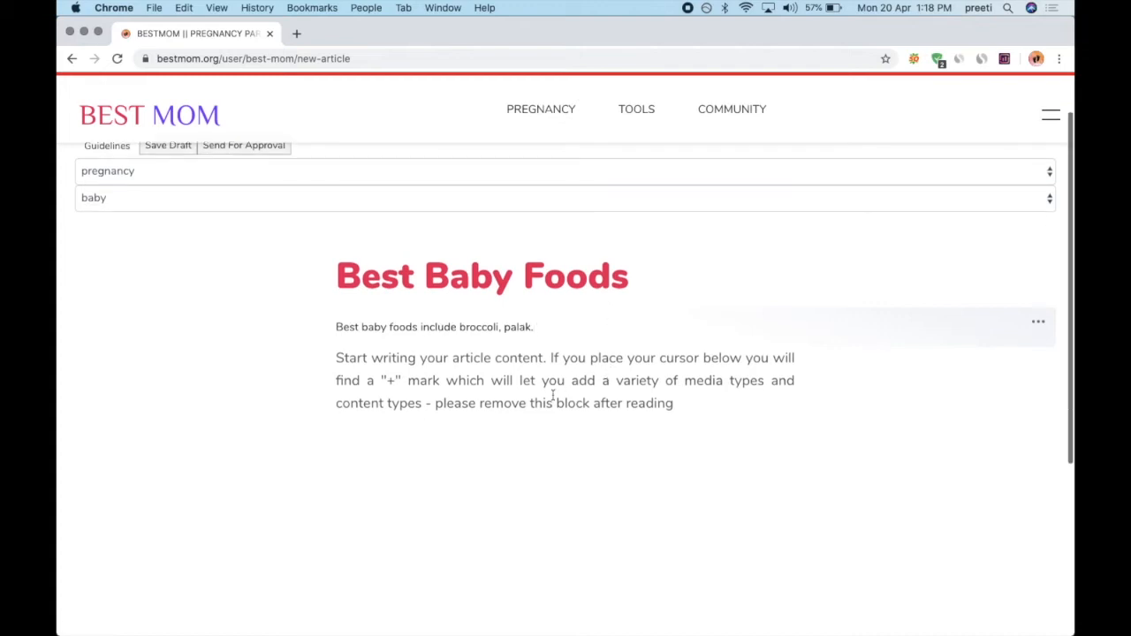
drag(717, 405, 327, 360)
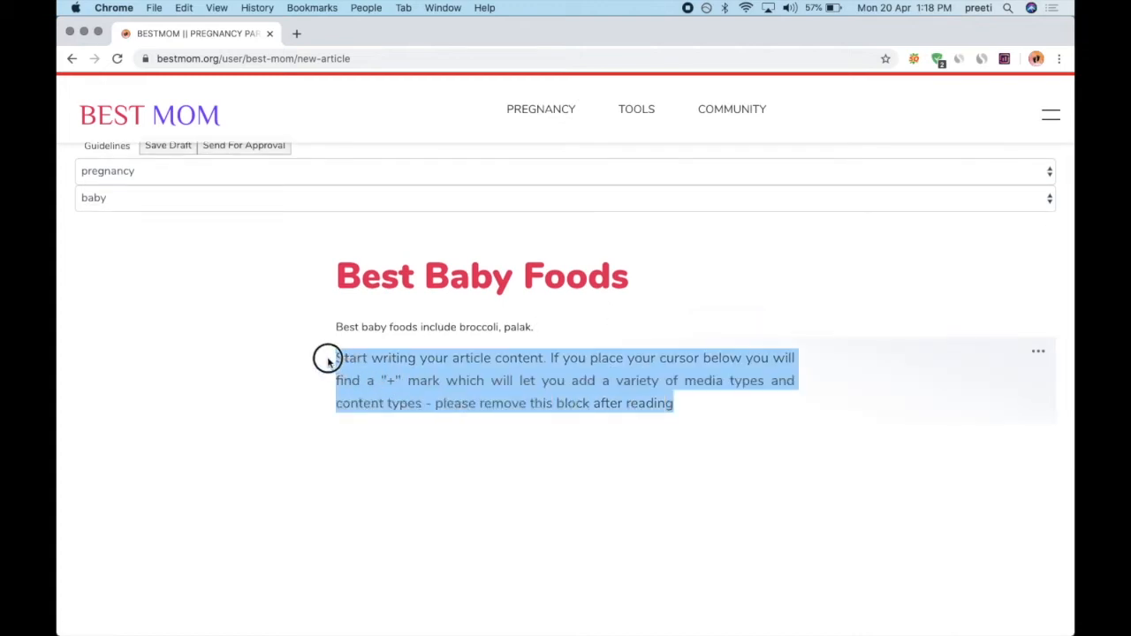
click(729, 401)
drag(720, 403, 334, 367)
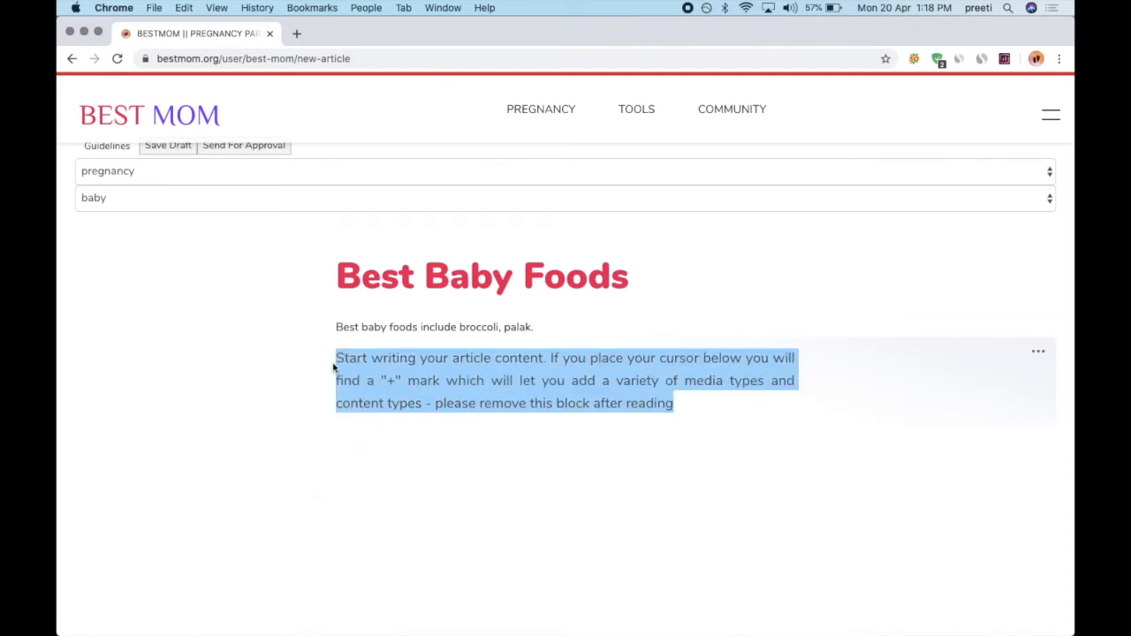
click(1037, 356)
click(1012, 383)
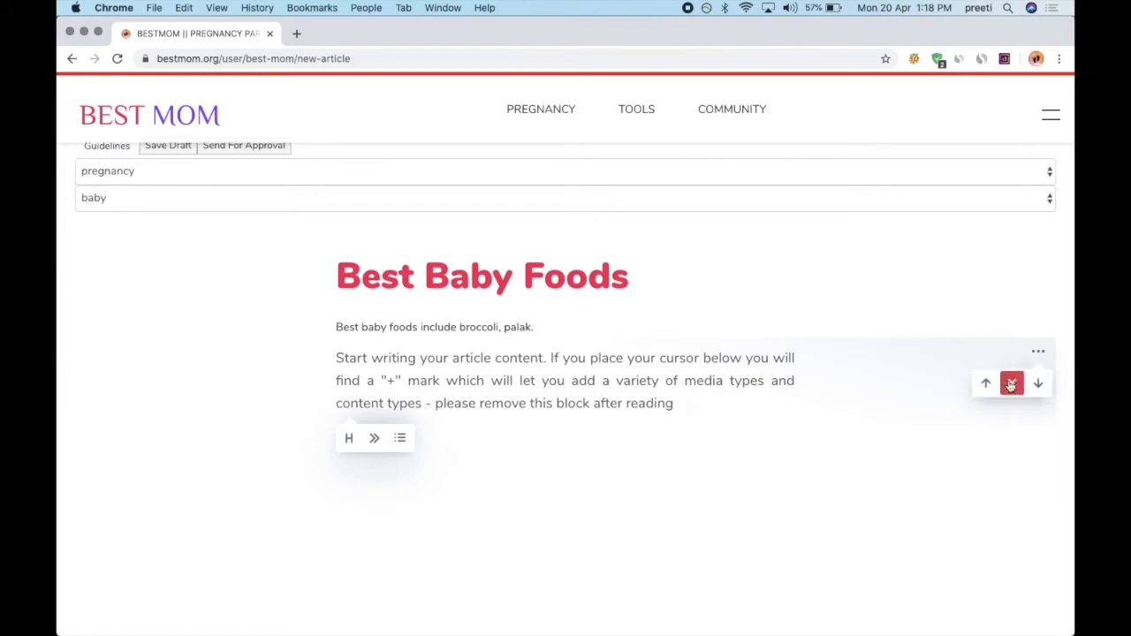
click(1012, 383)
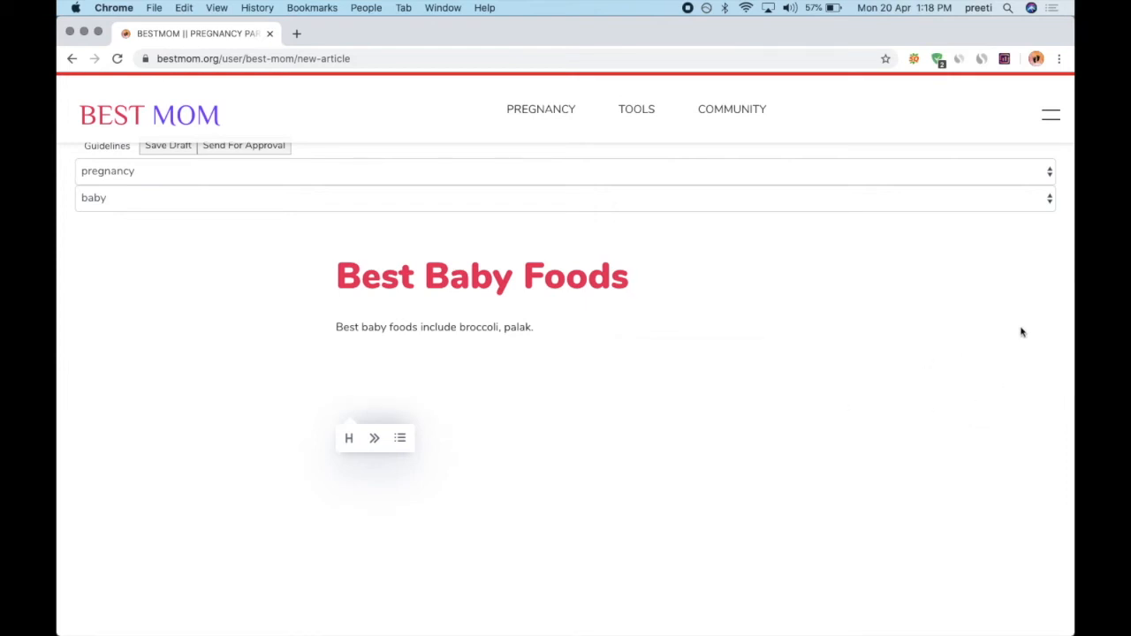
click(573, 427)
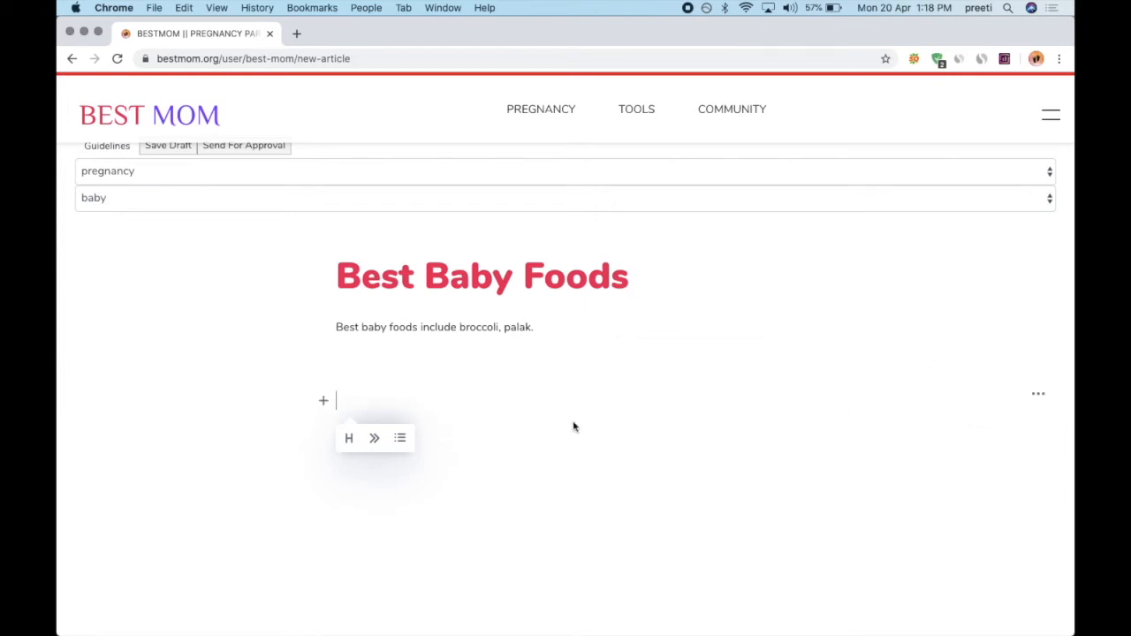
click(885, 335)
click(1038, 323)
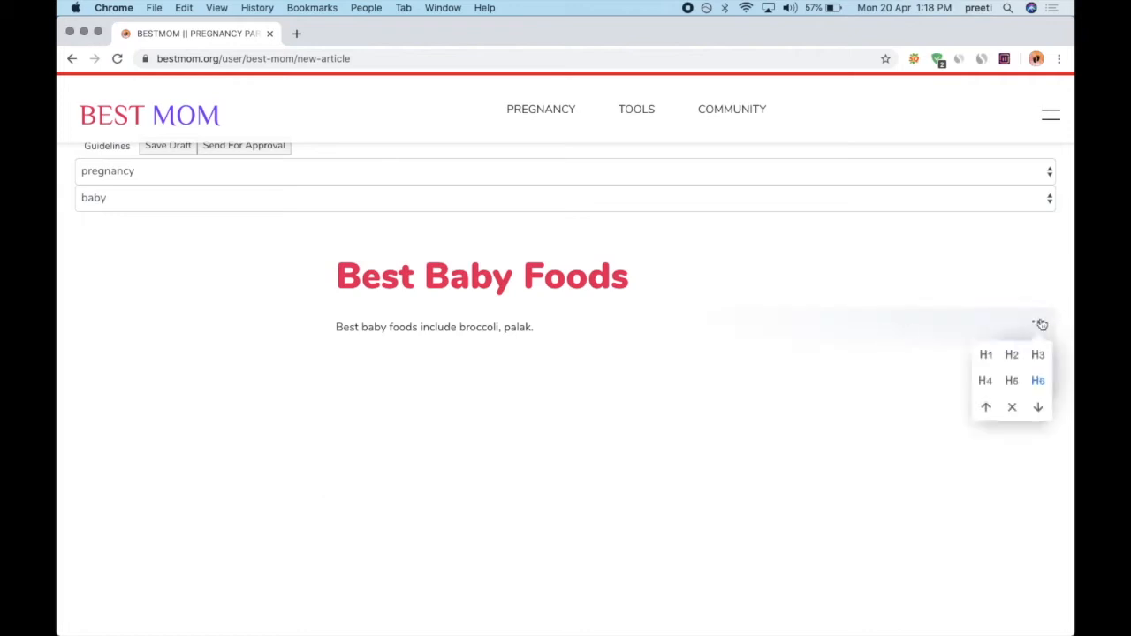
click(1013, 409)
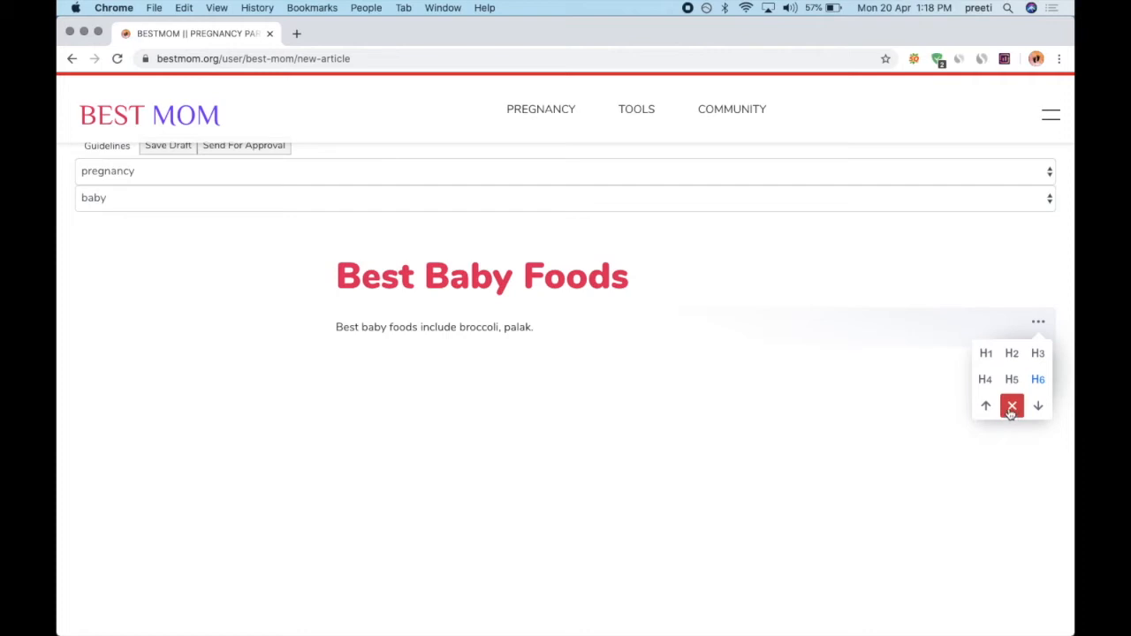
click(712, 386)
- Remove the empty block below the title description and add it back
click(377, 361)
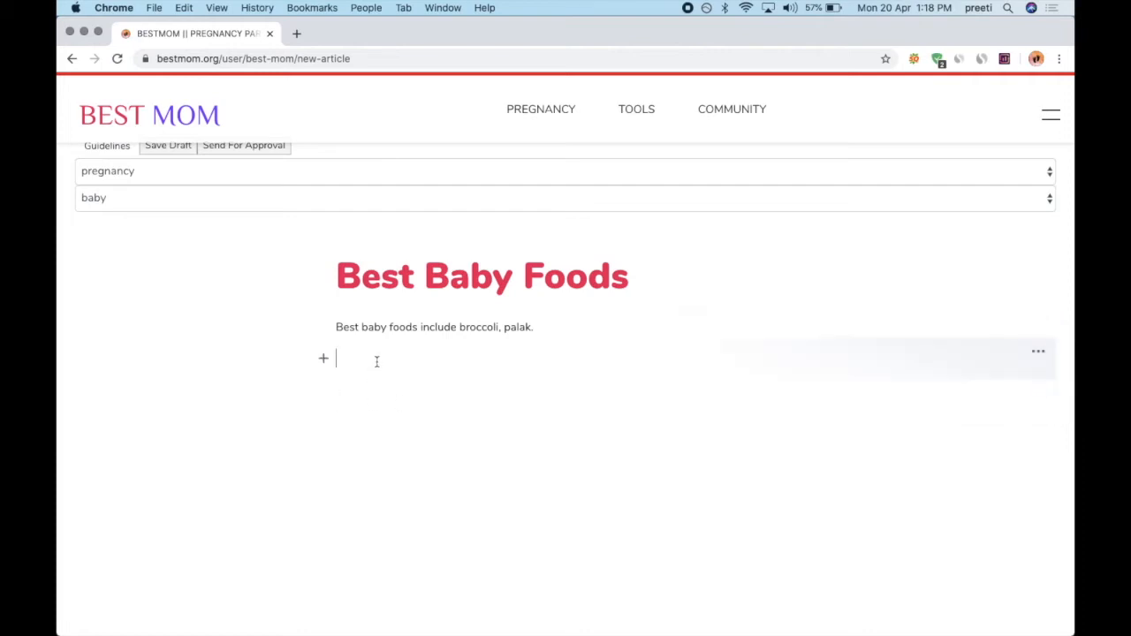
key(BackSpace)
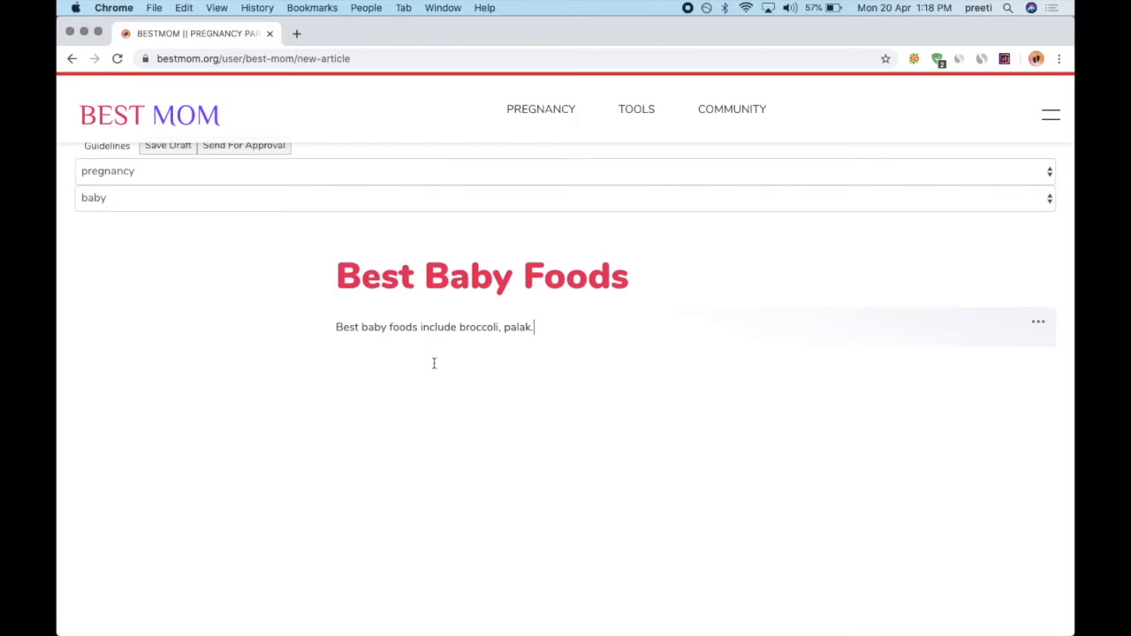
click(361, 359)
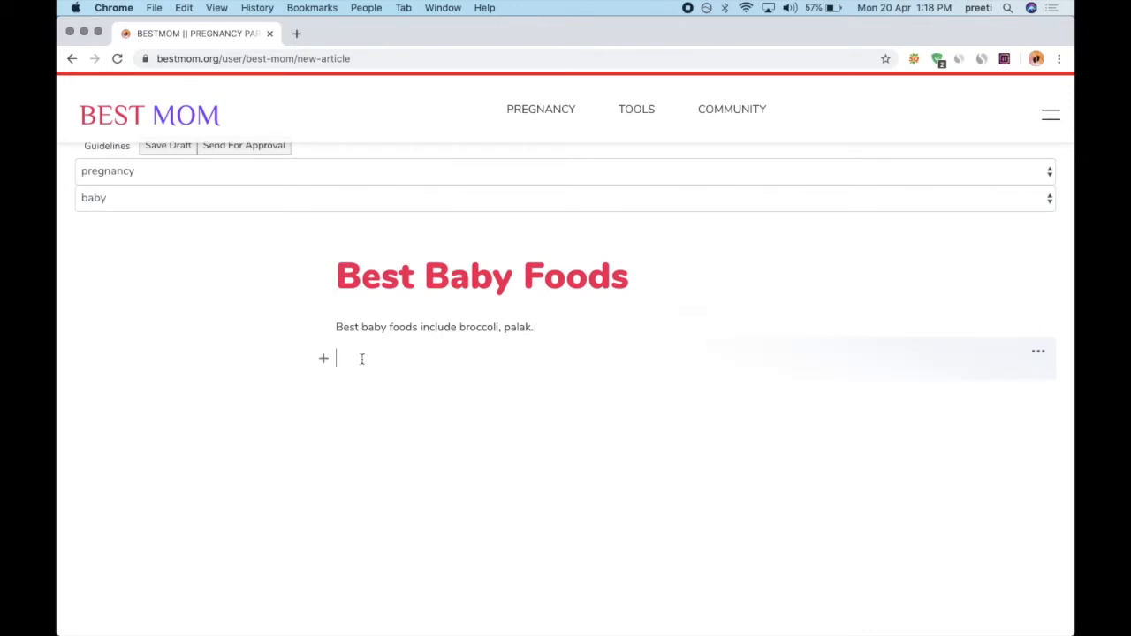
- Add an empty block directly below the article title and delete it again
click(664, 281)
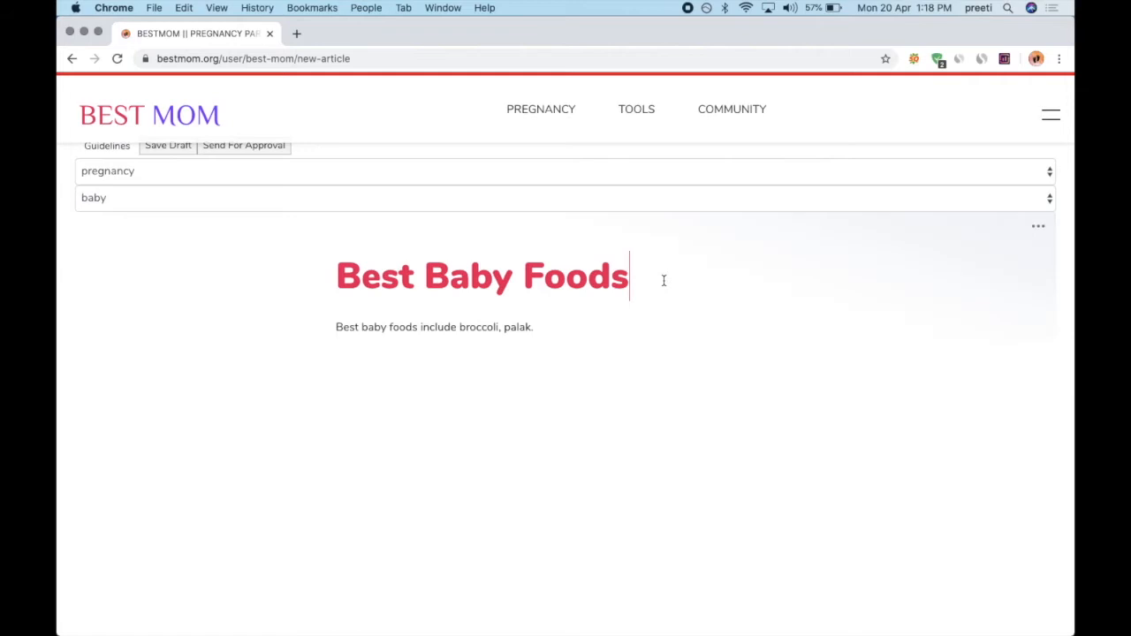
key(Return)
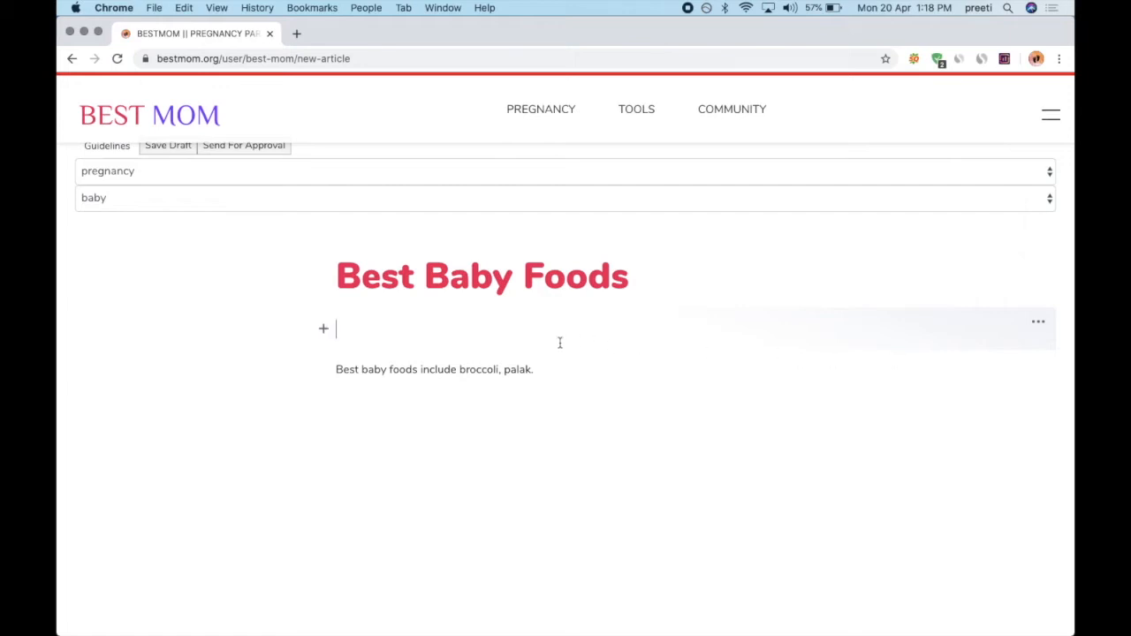
click(1040, 327)
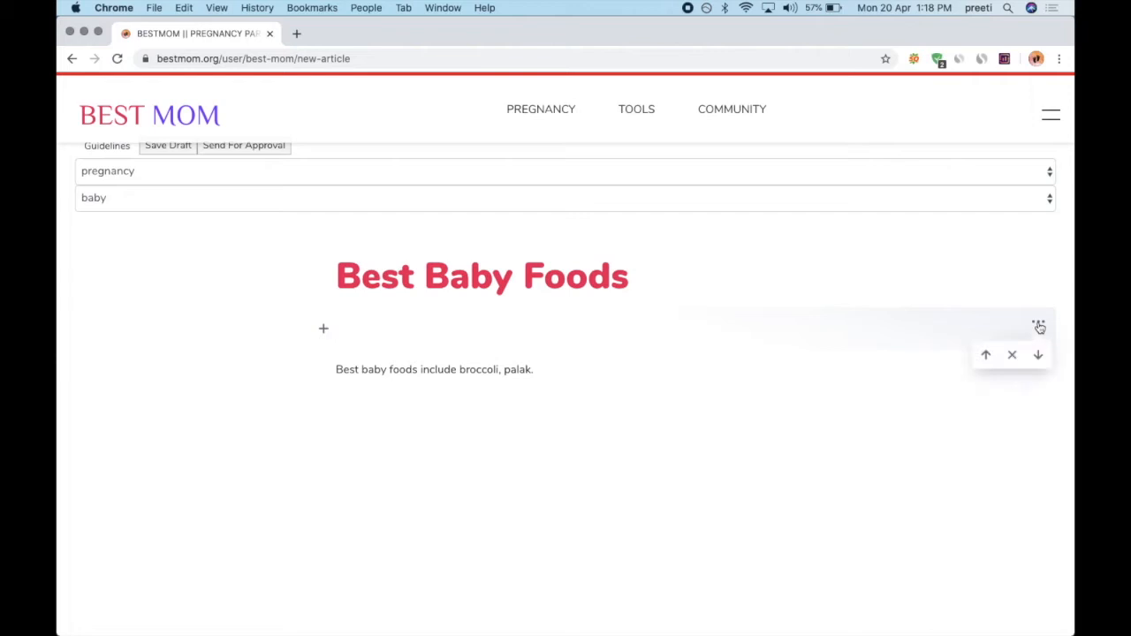
click(1013, 359)
click(1014, 359)
- Insert the image "Baby Name which mean.png" from Downloads in the empty block below the title description
click(430, 368)
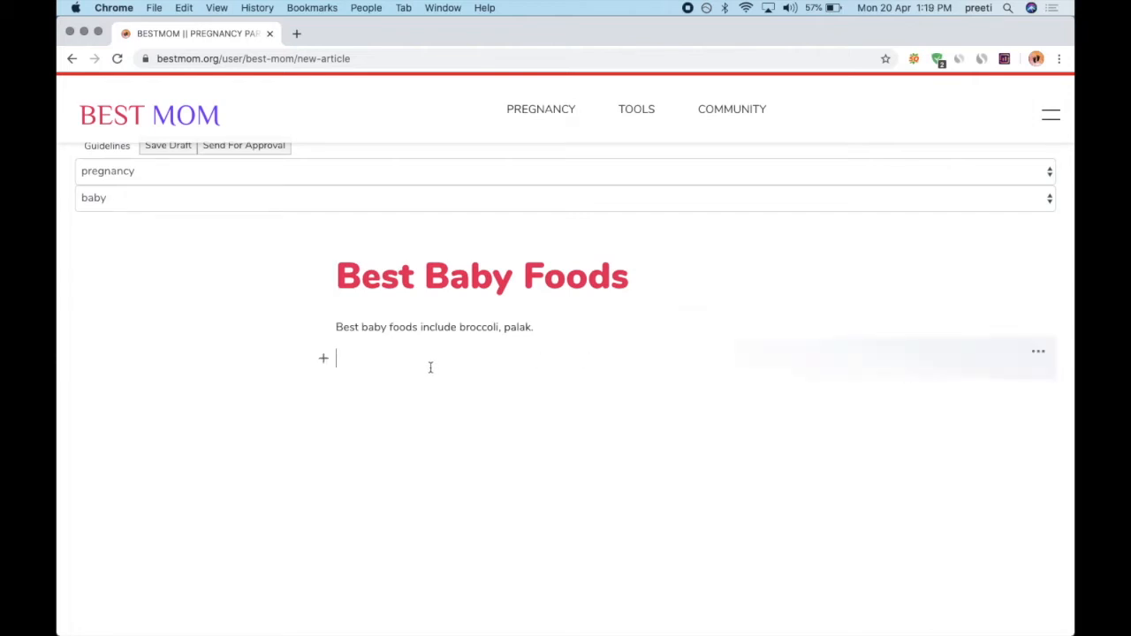
click(324, 361)
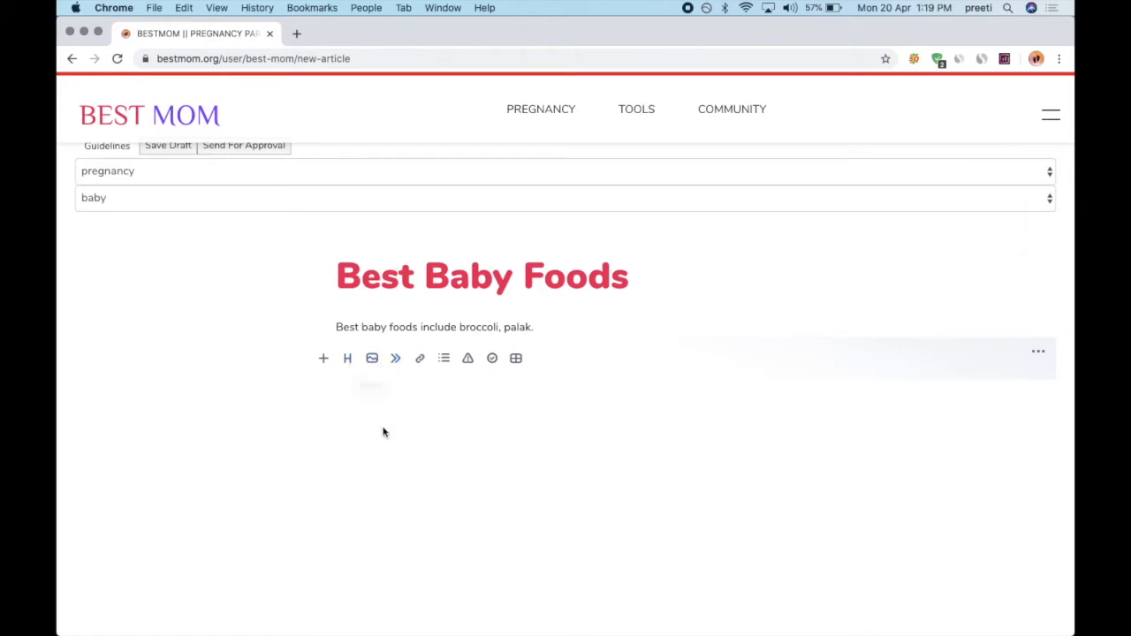
click(372, 360)
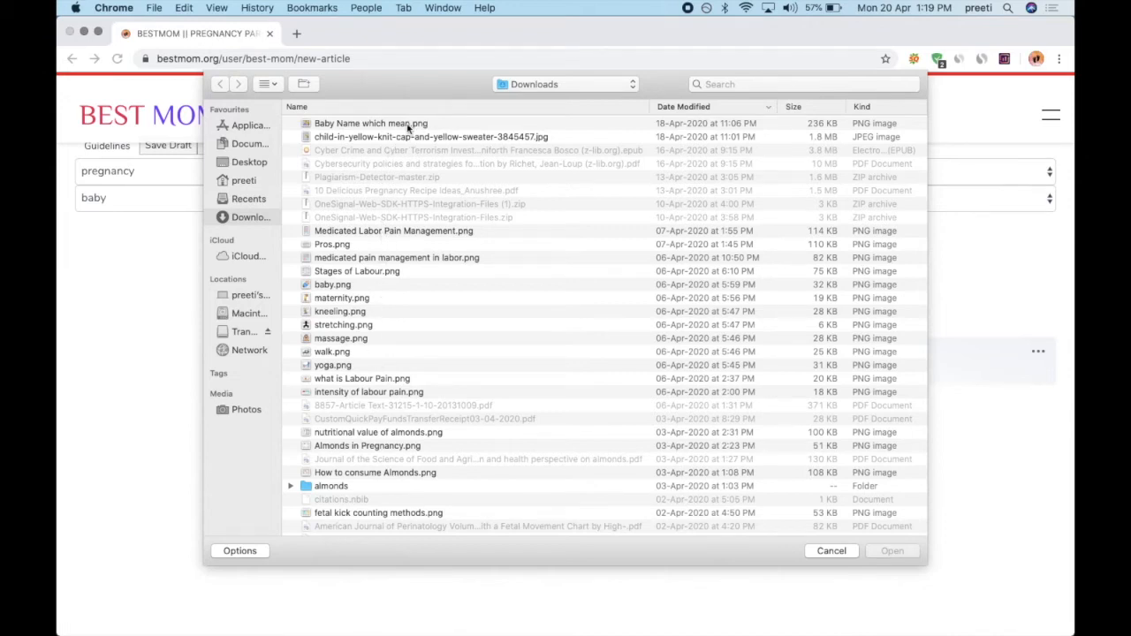
click(384, 137)
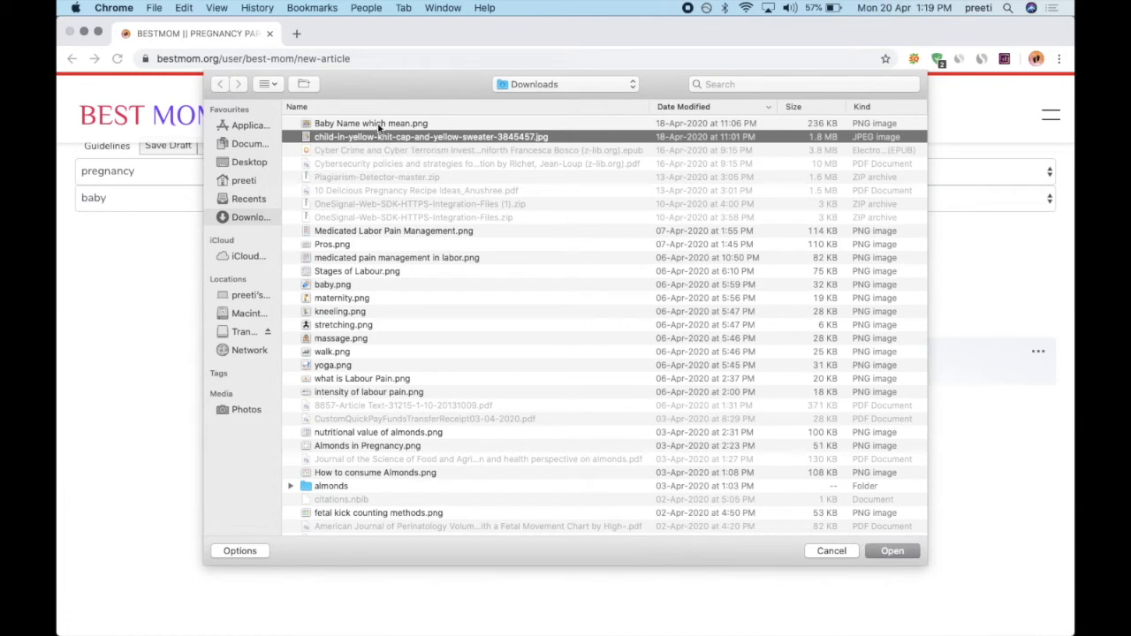
click(380, 128)
click(897, 554)
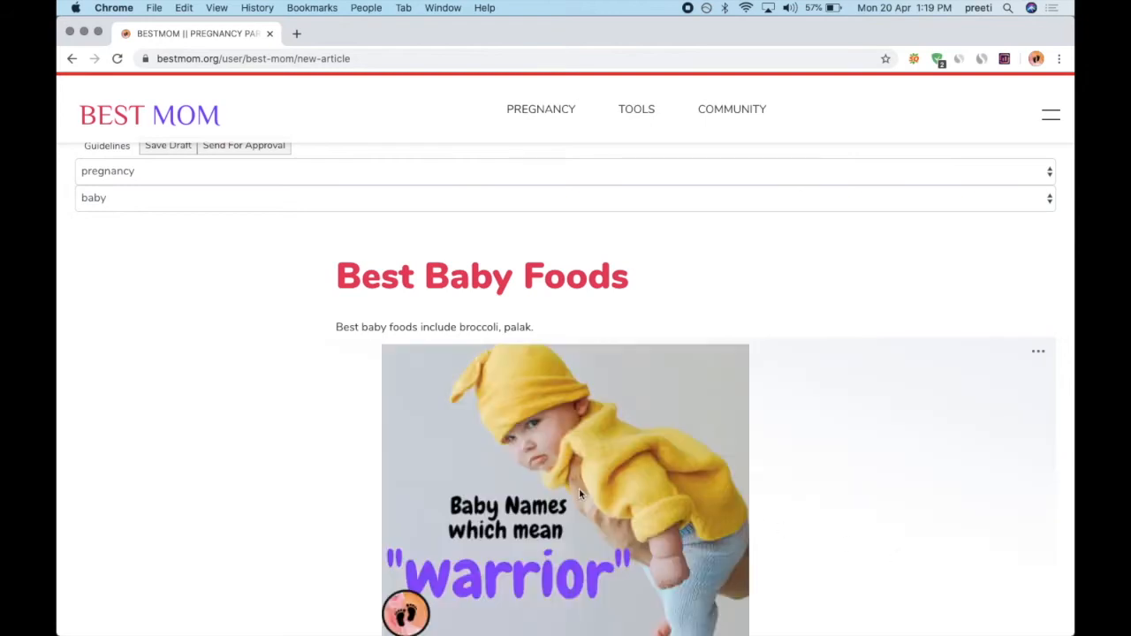
- Caption the inserted image "beat baby foods showing broccoli"
scroll(579, 493, down, 3)
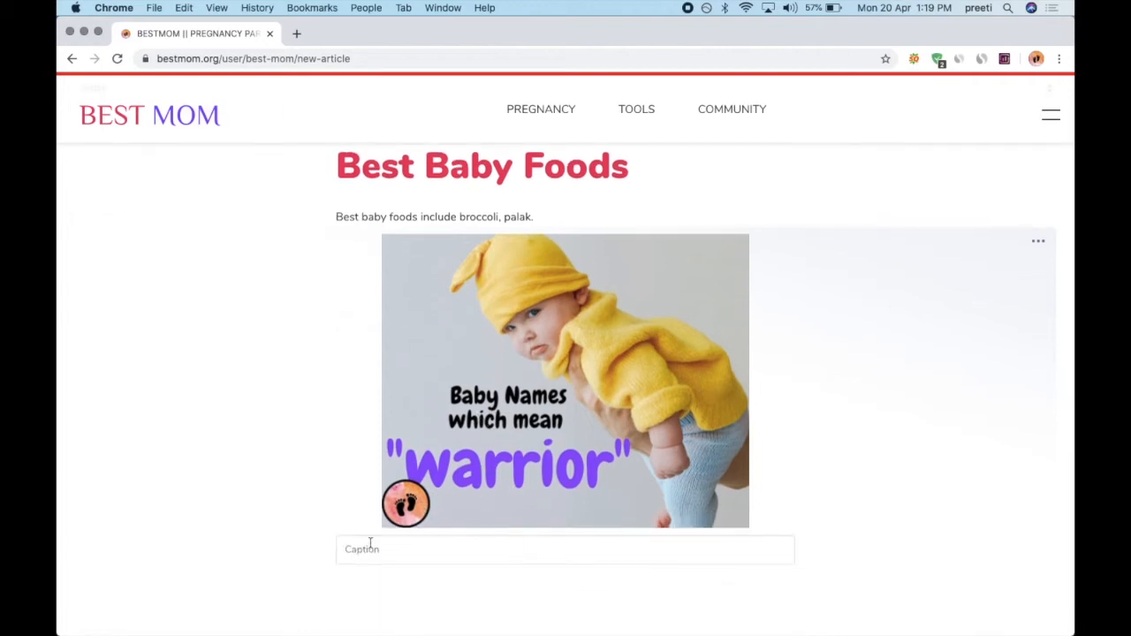
click(474, 546)
text(beat baby)
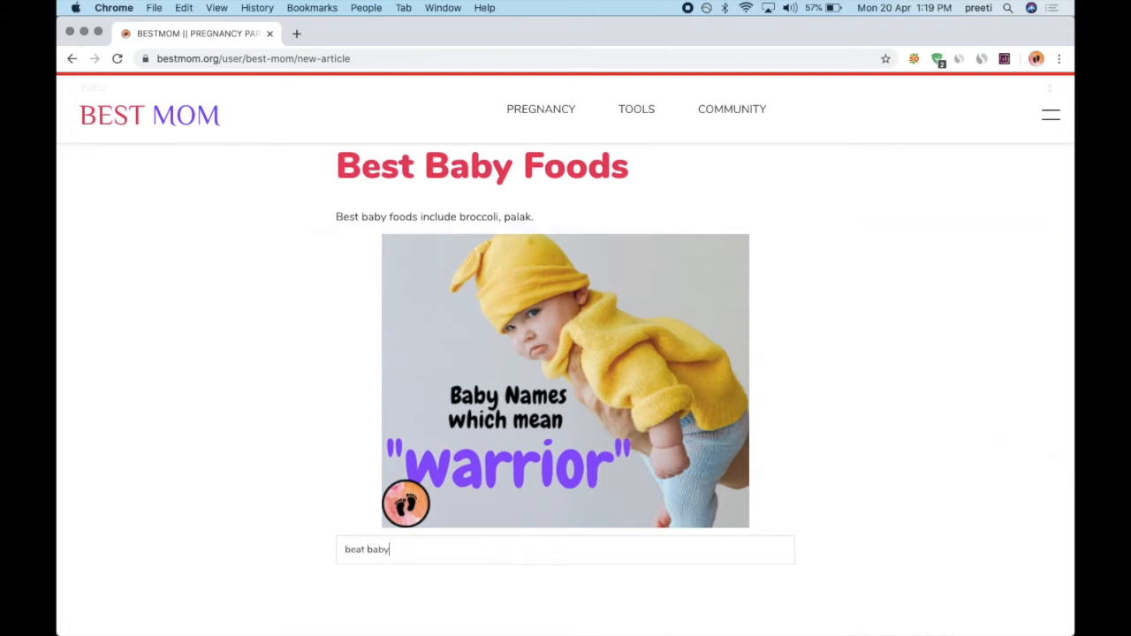
text( foods showing broccoli)
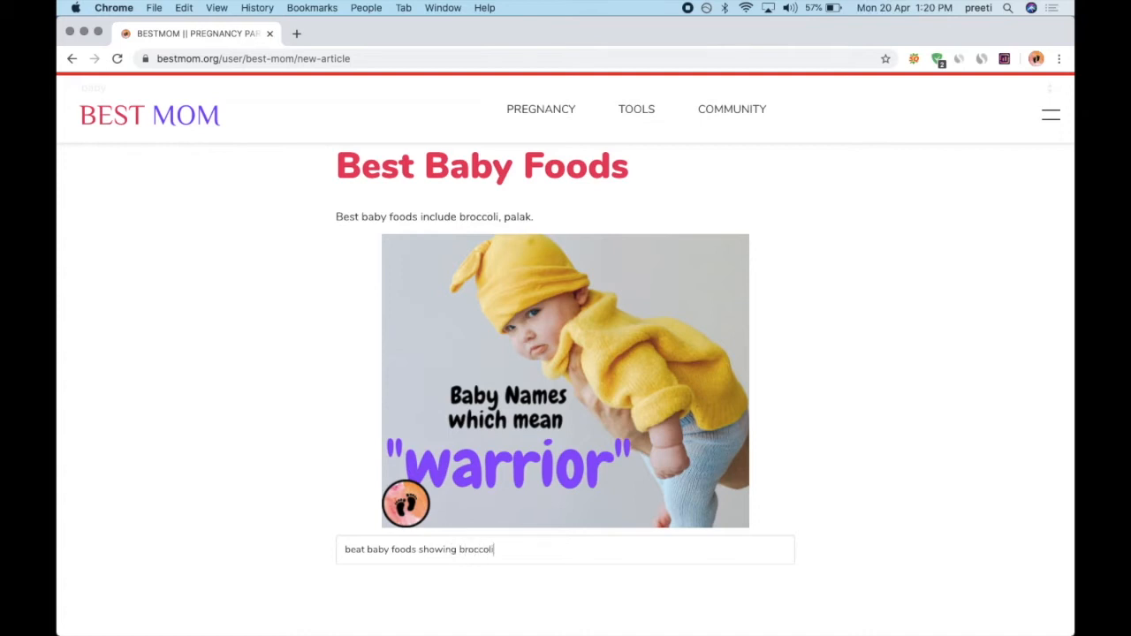
scroll(751, 457, down, 2)
scroll(750, 457, up, 3)
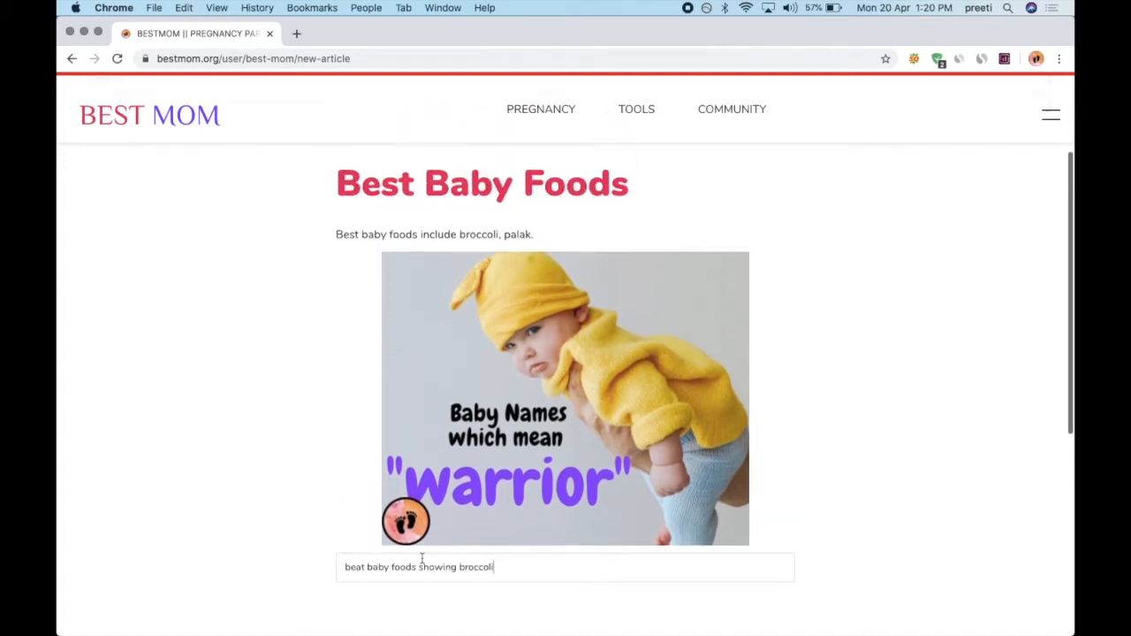
scroll(551, 503, down, 3)
- Add a quote block below the captioned image
click(514, 508)
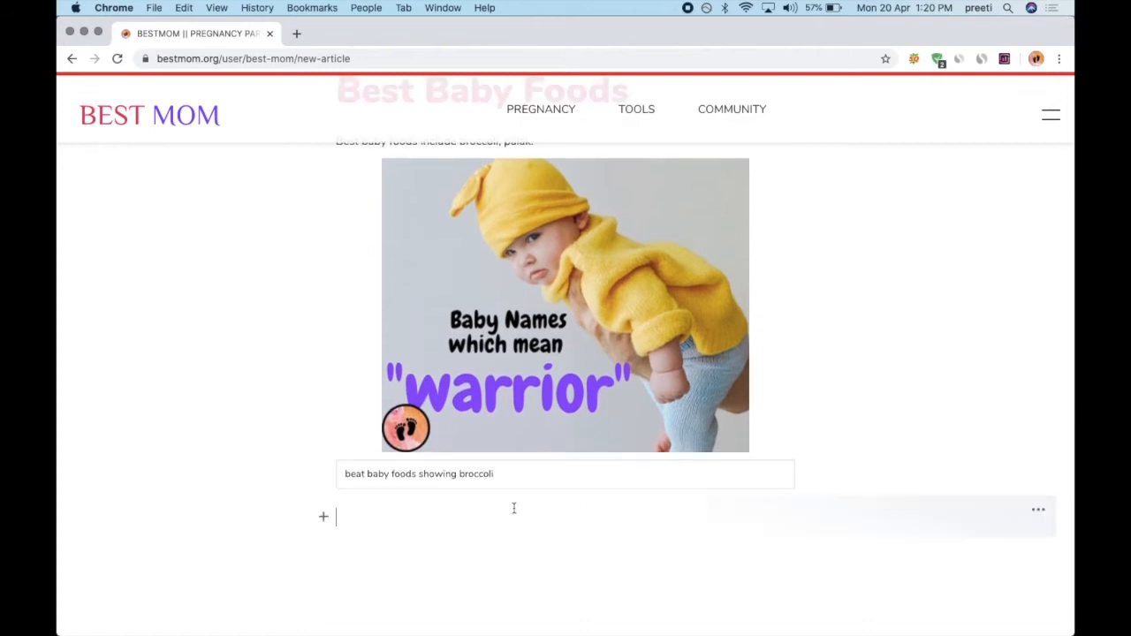
click(324, 517)
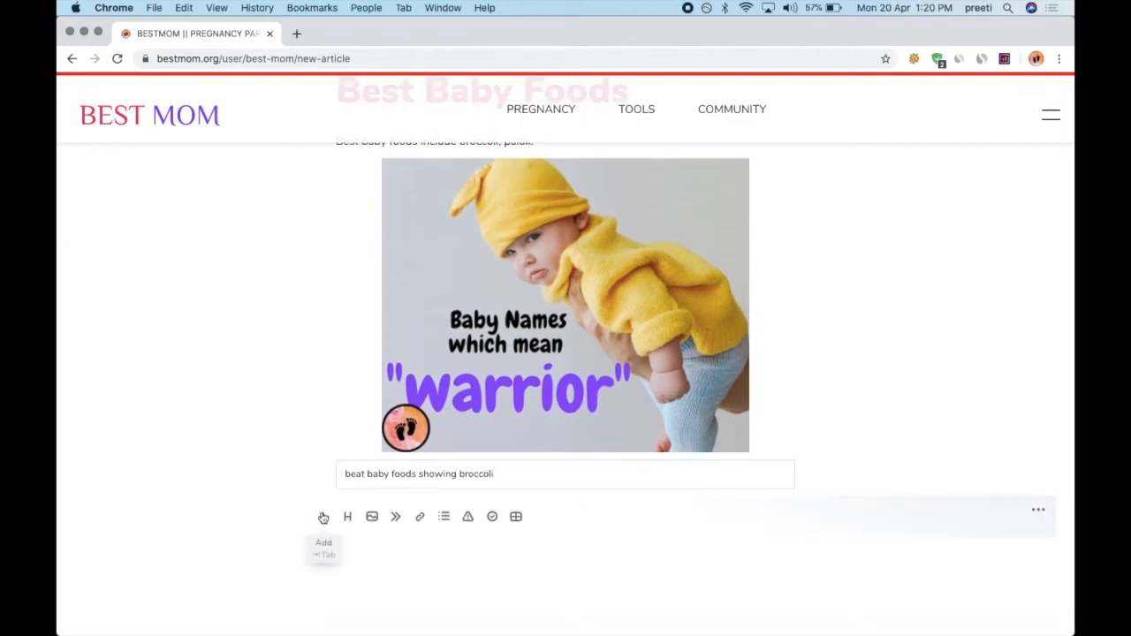
click(396, 519)
scroll(396, 523, down, 2)
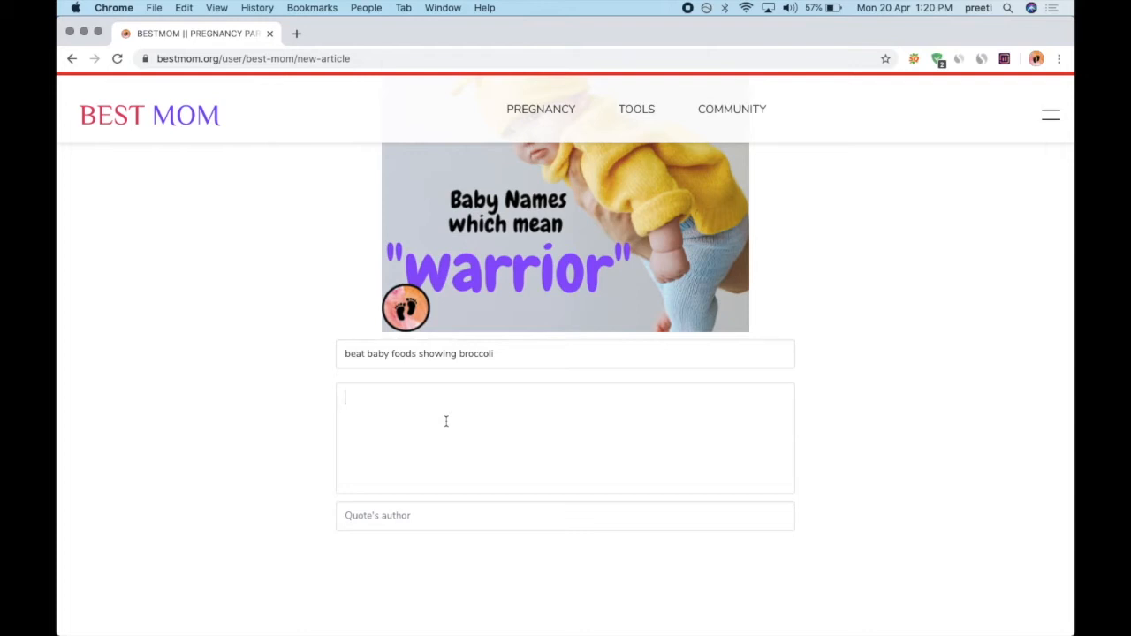
- Write the quote text "Broccoli contains potassium in % beneficial for babies", correcting the misspelled mineral name
click(478, 411)
text(B)
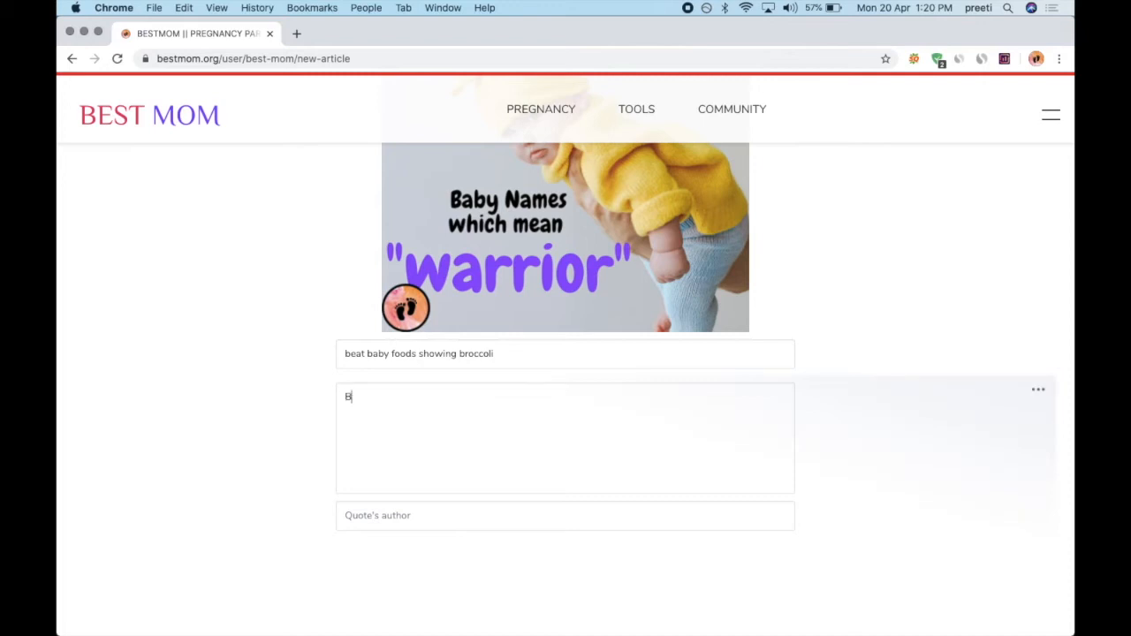
text(roccoli c)
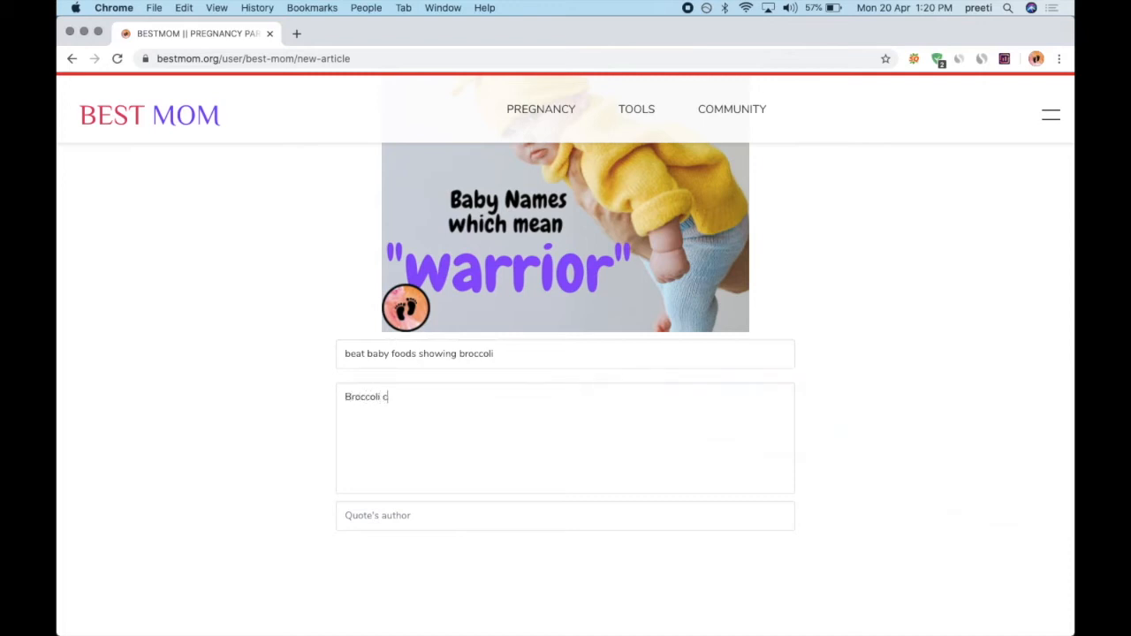
text(ontains potassion in % ben)
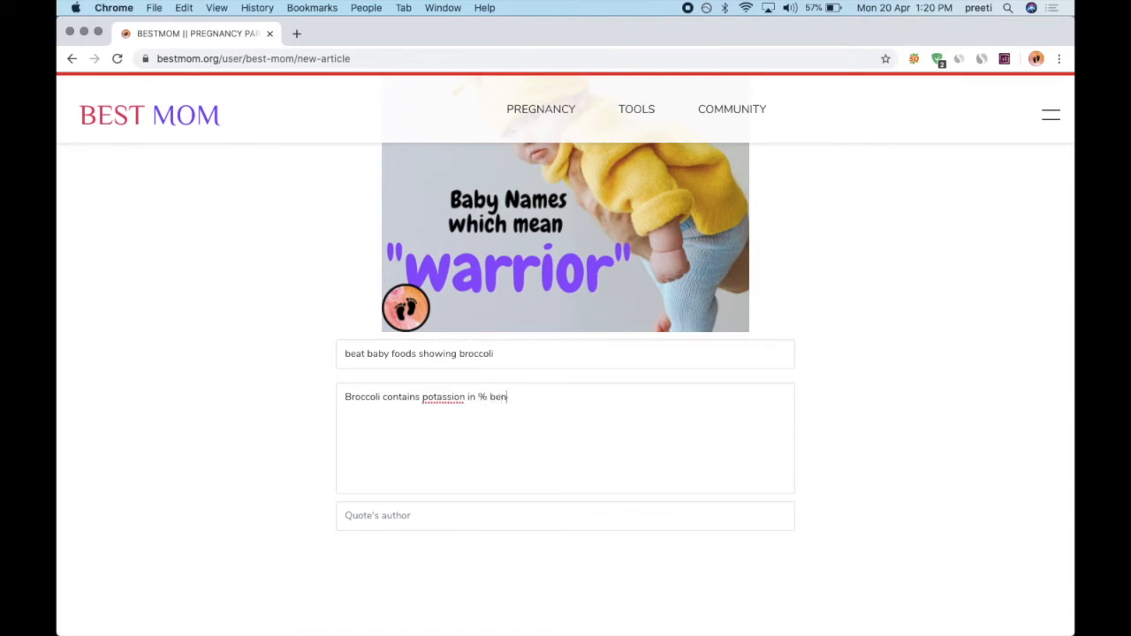
text(eficial for babies)
click(464, 399)
key(BackSpace)
key(BackSpace)
text(um)
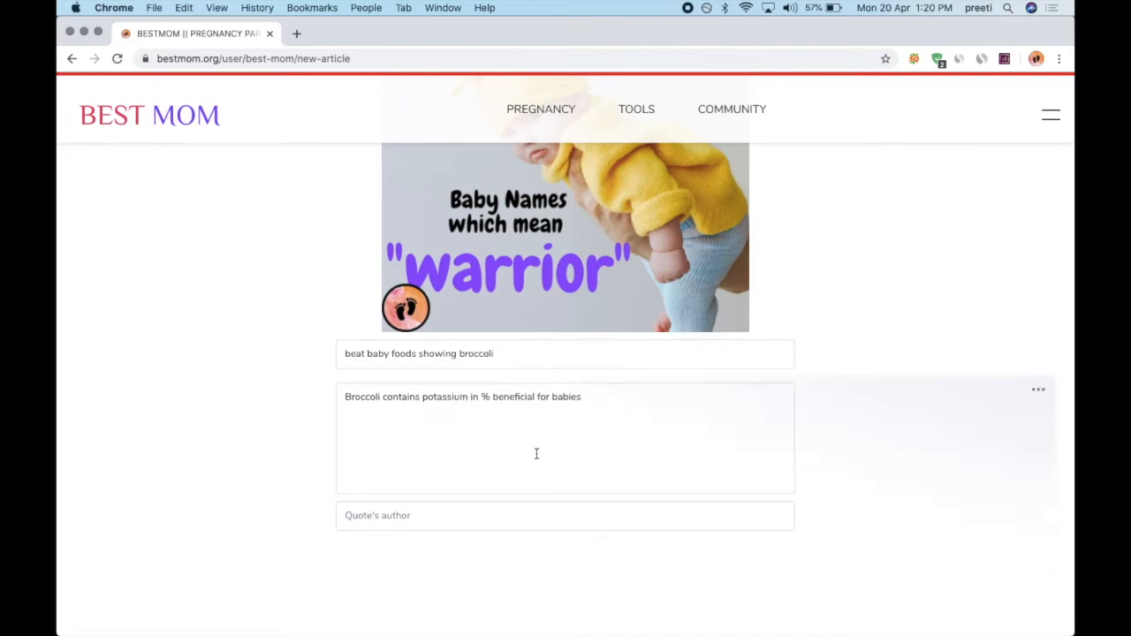
- Set the quote's author to "according to NHI" and add an empty block below the quote
click(442, 510)
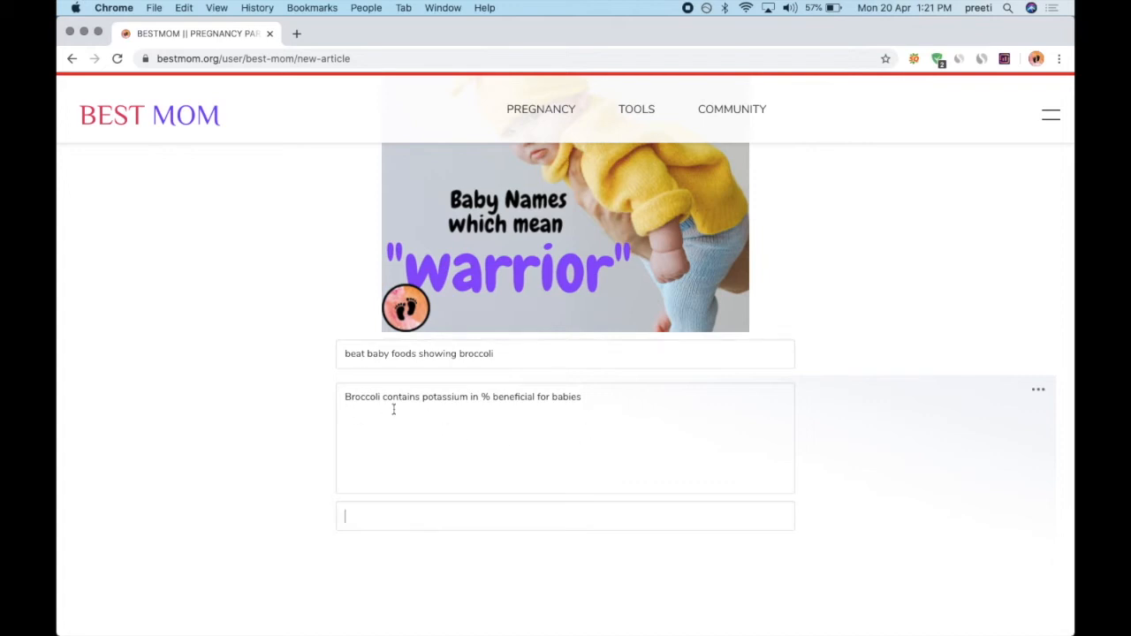
click(483, 397)
click(421, 519)
text(according to )
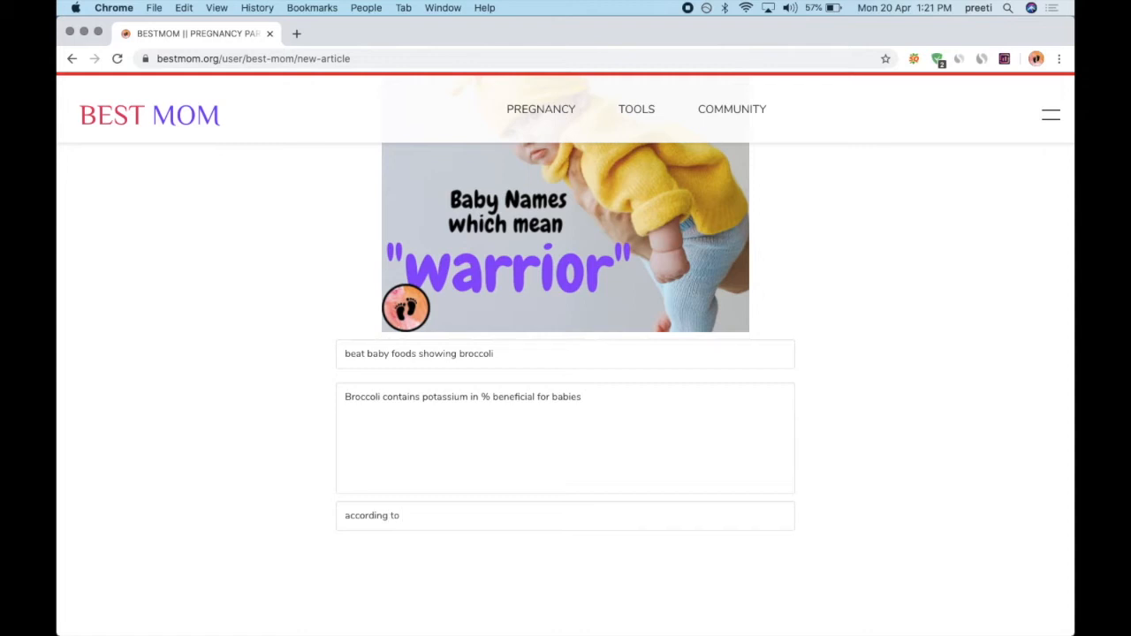
text(NHI)
key(Return)
scroll(540, 416, down, 2)
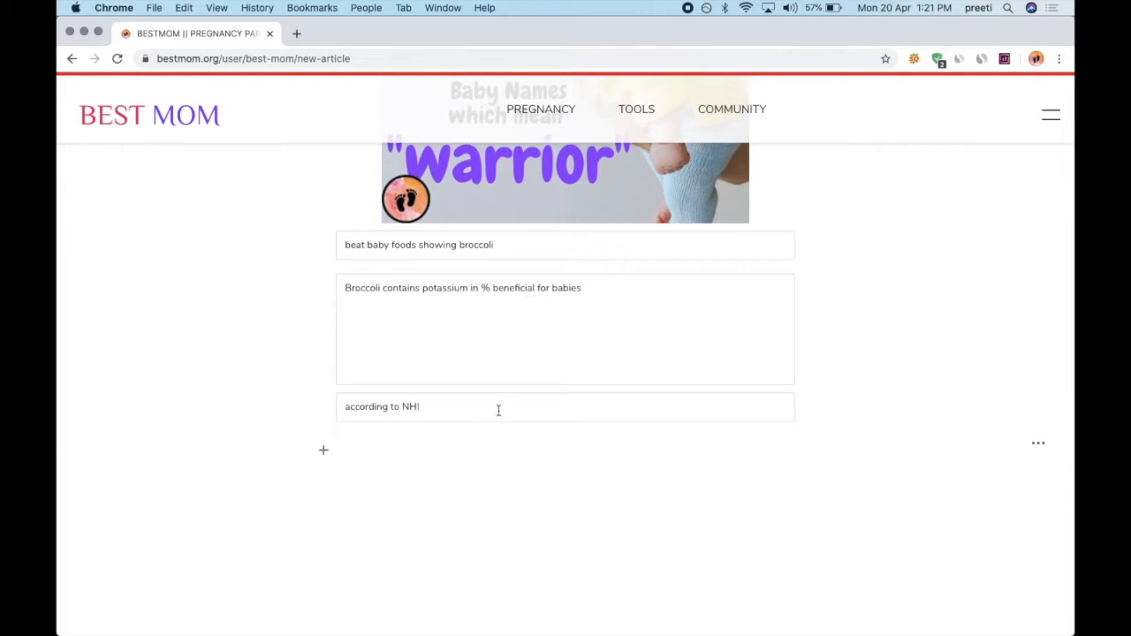
- Search Google for "pubmed" in a new browser tab and open the PubMed home page
click(324, 452)
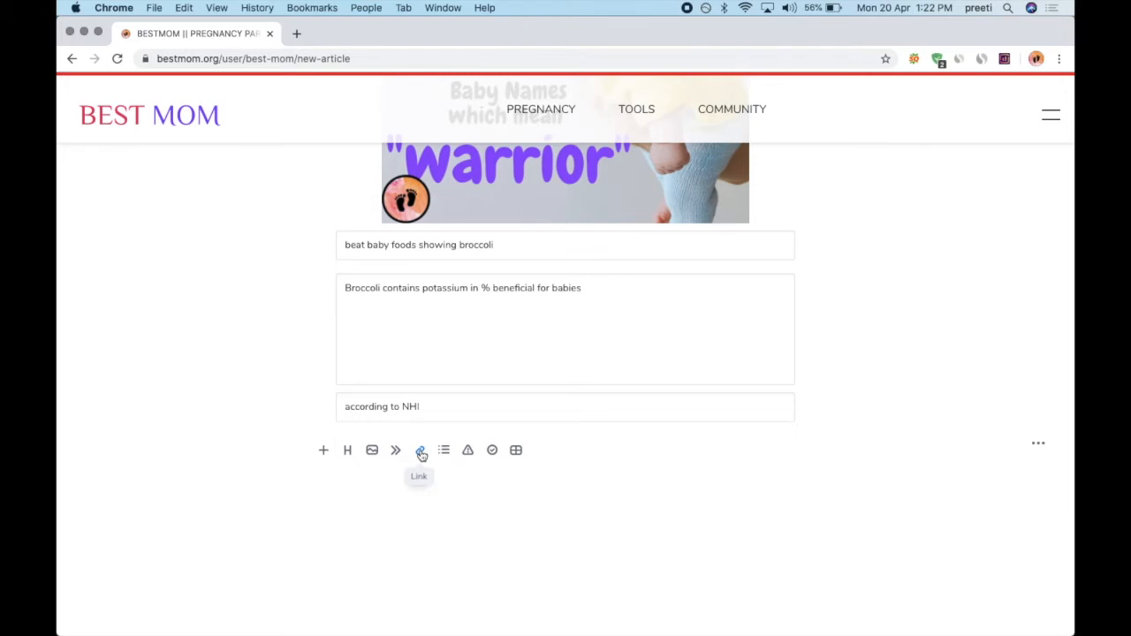
click(297, 34)
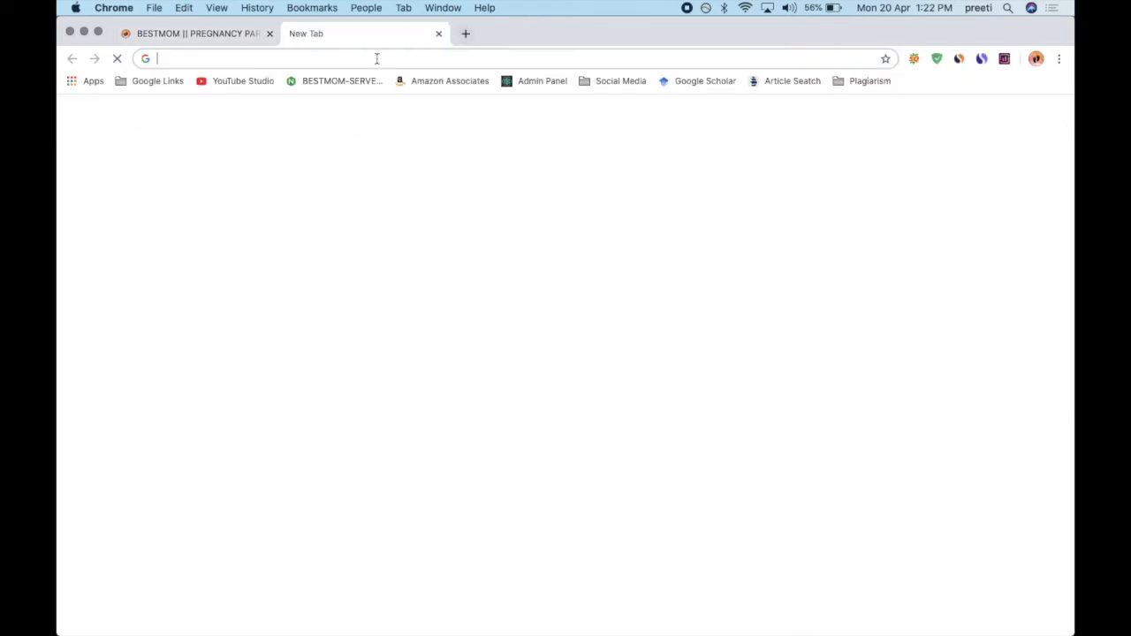
click(377, 60)
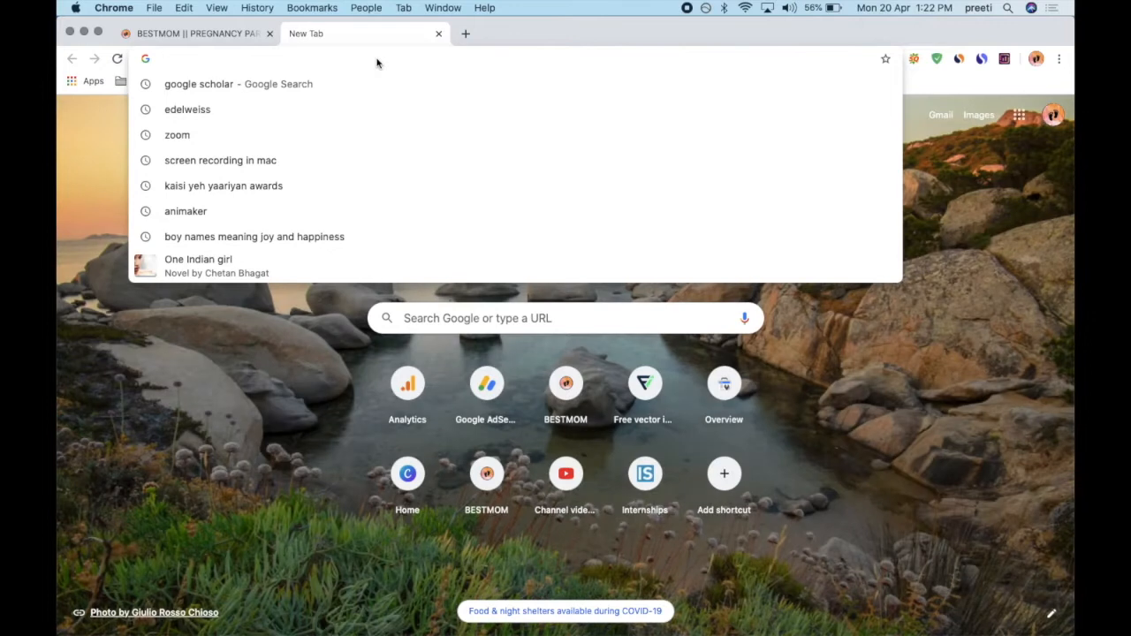
text(pubmed)
key(Return)
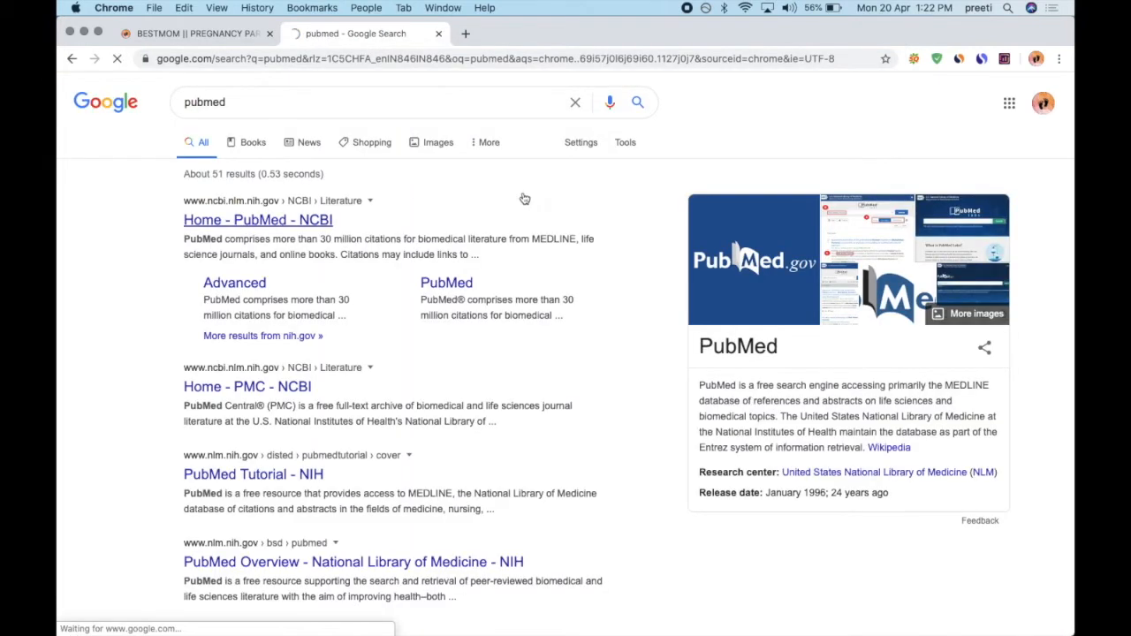
click(314, 221)
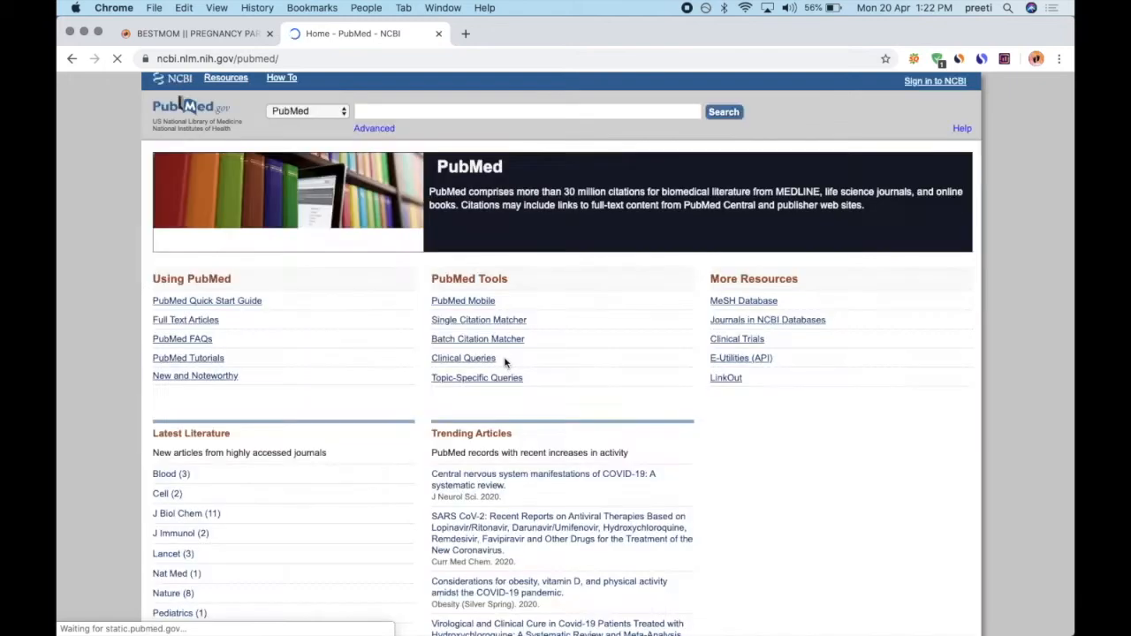
- Open the trending SARS CoV-2 antiviral therapies article on PubMed and copy its web address
scroll(505, 363, down, 5)
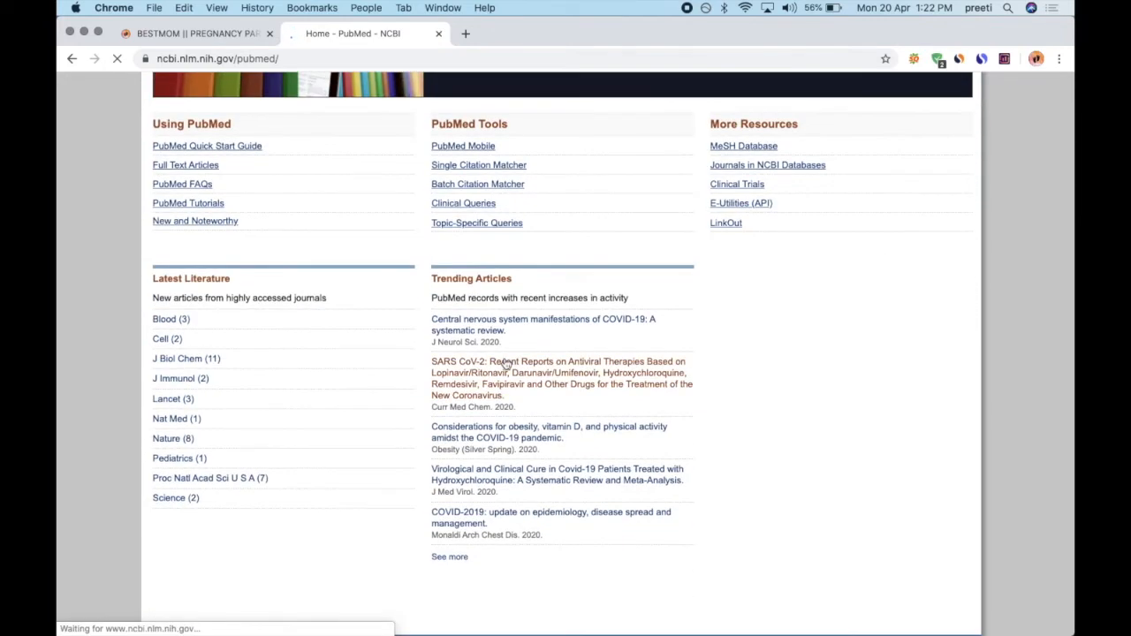
scroll(513, 345, down, 2)
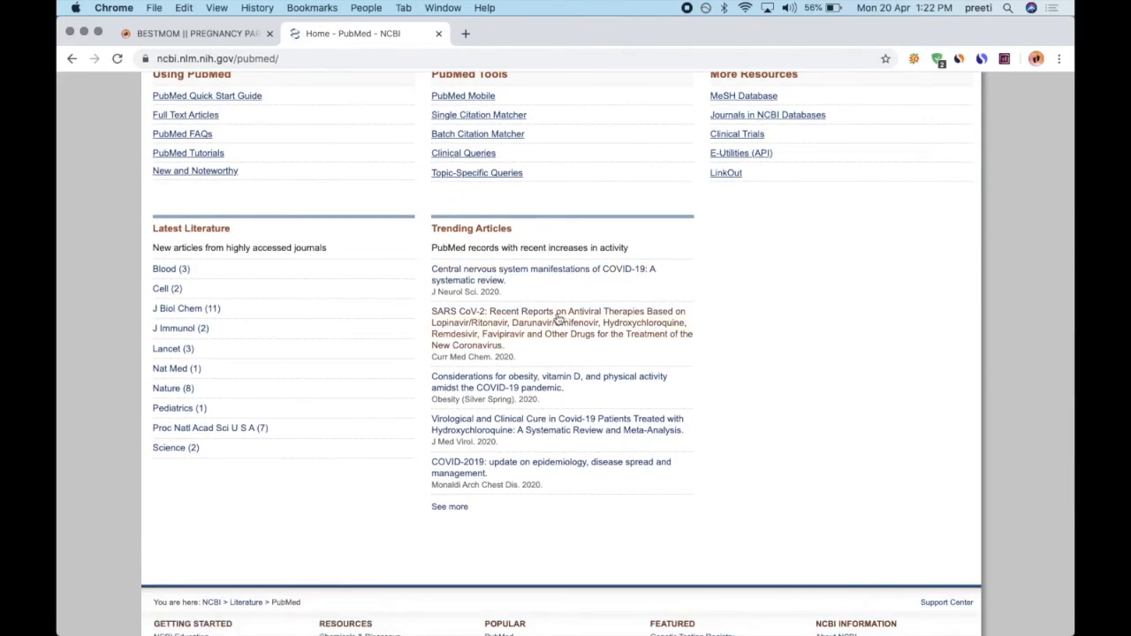
click(559, 320)
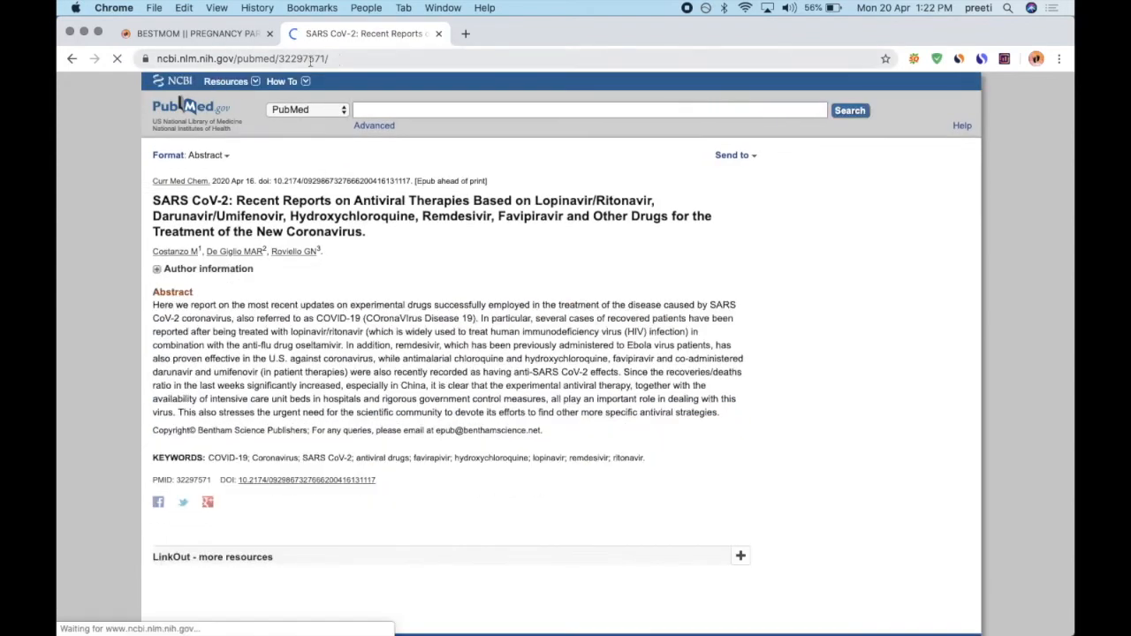
click(352, 58)
key(super+c)
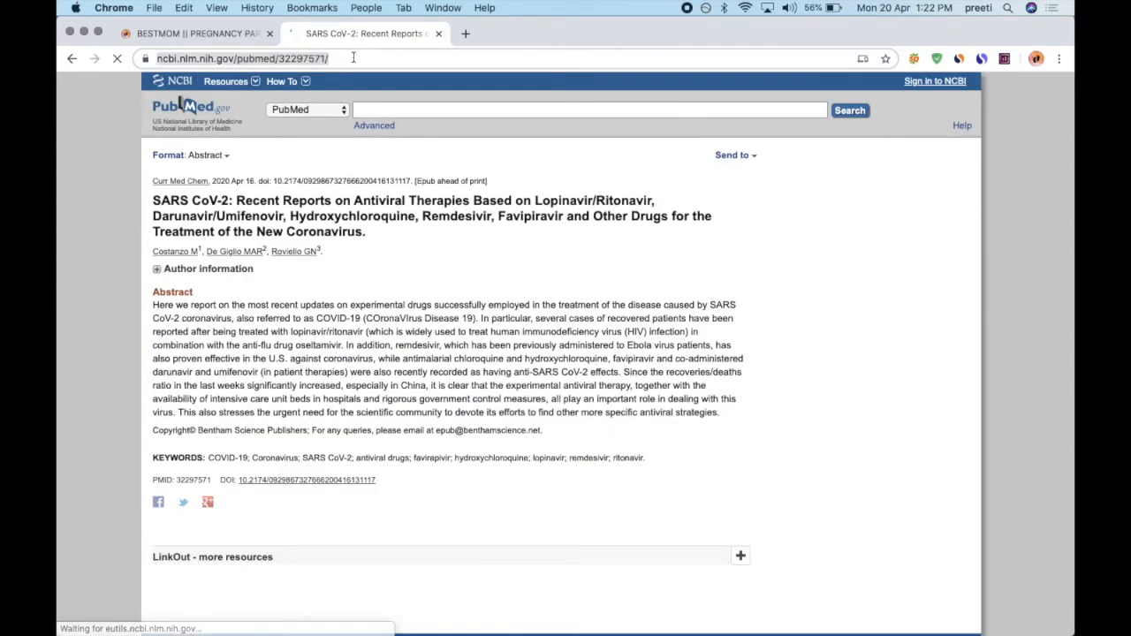
- Return to the Best Mom article and add a link block below the quote with the copied PubMed address
click(200, 31)
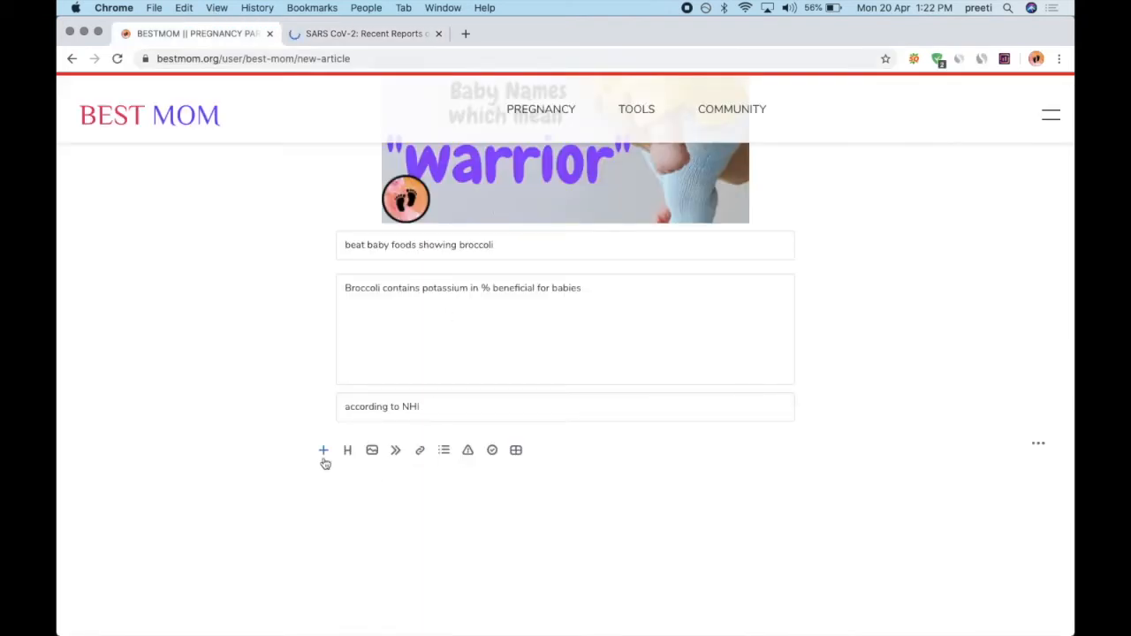
click(423, 452)
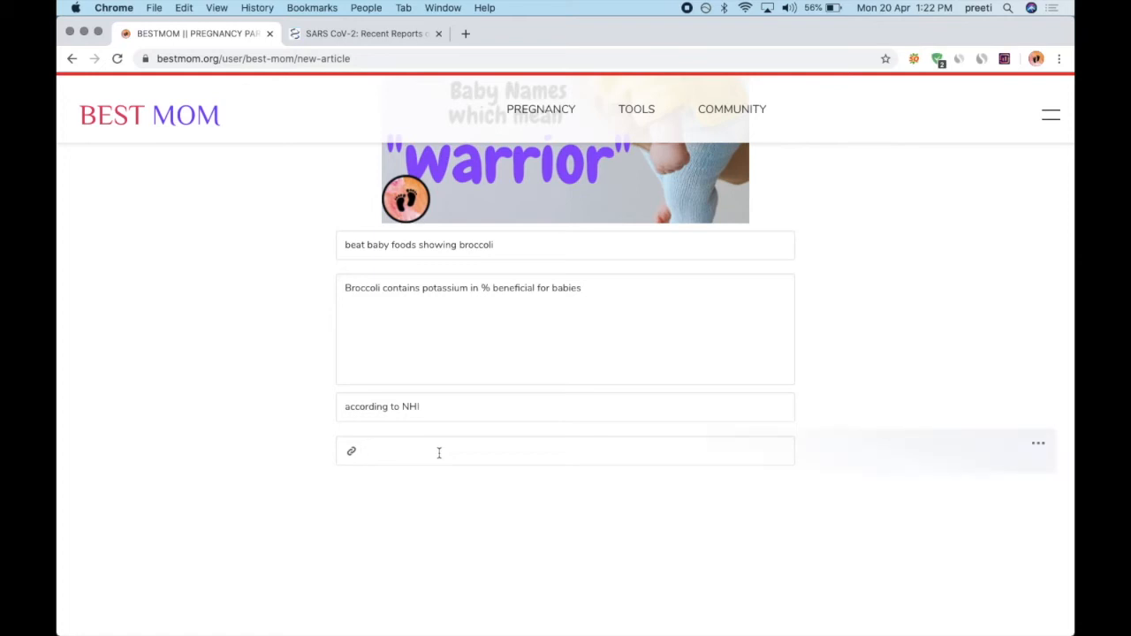
key(super+v)
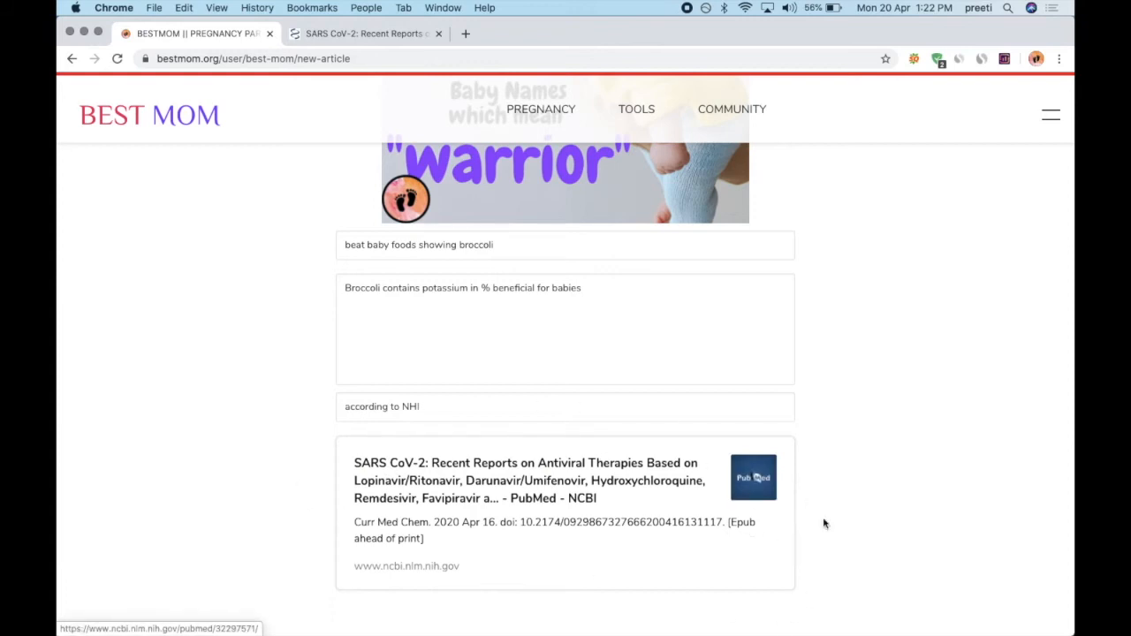
- Add a numbered list block below the PubMed link card
scroll(878, 560, down, 2)
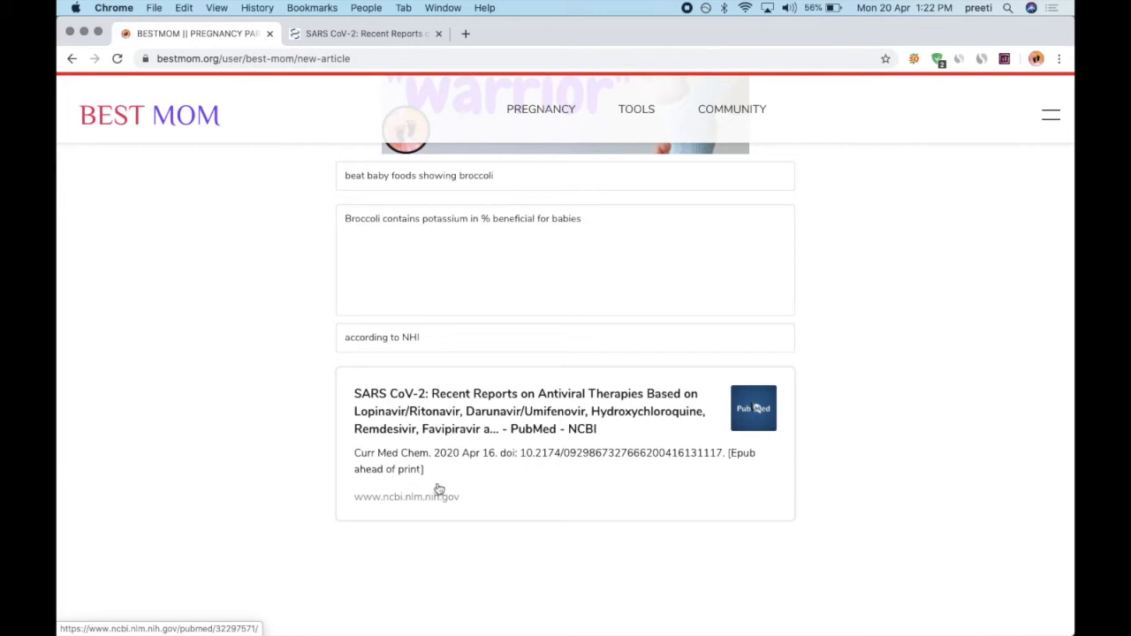
scroll(487, 533, down, 1)
scroll(631, 409, up, 2)
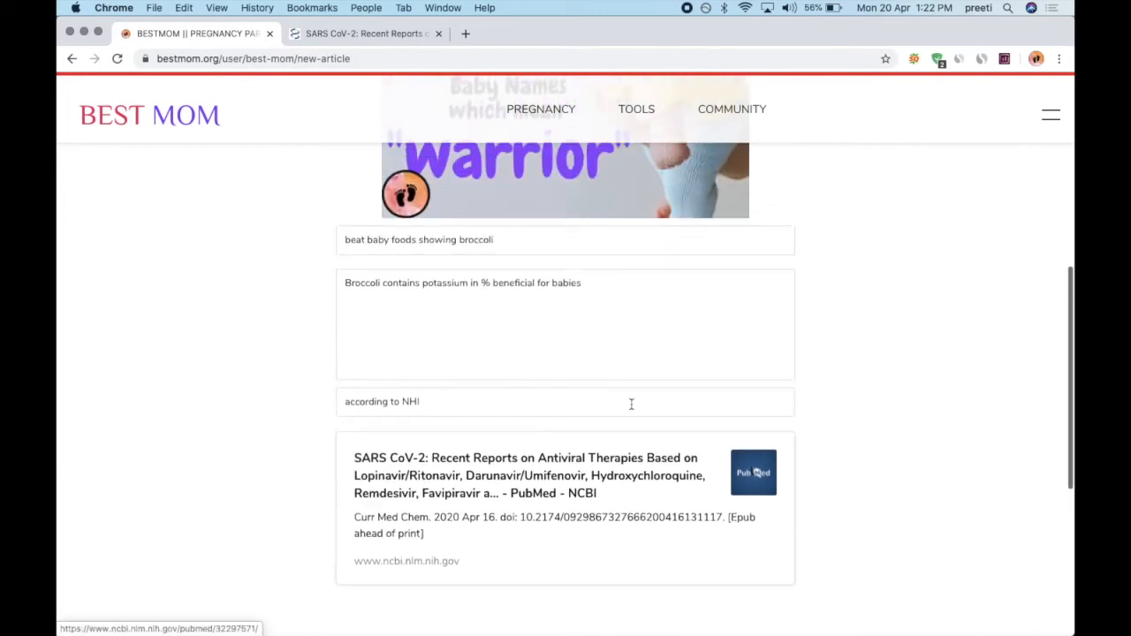
scroll(632, 403, down, 2)
click(538, 507)
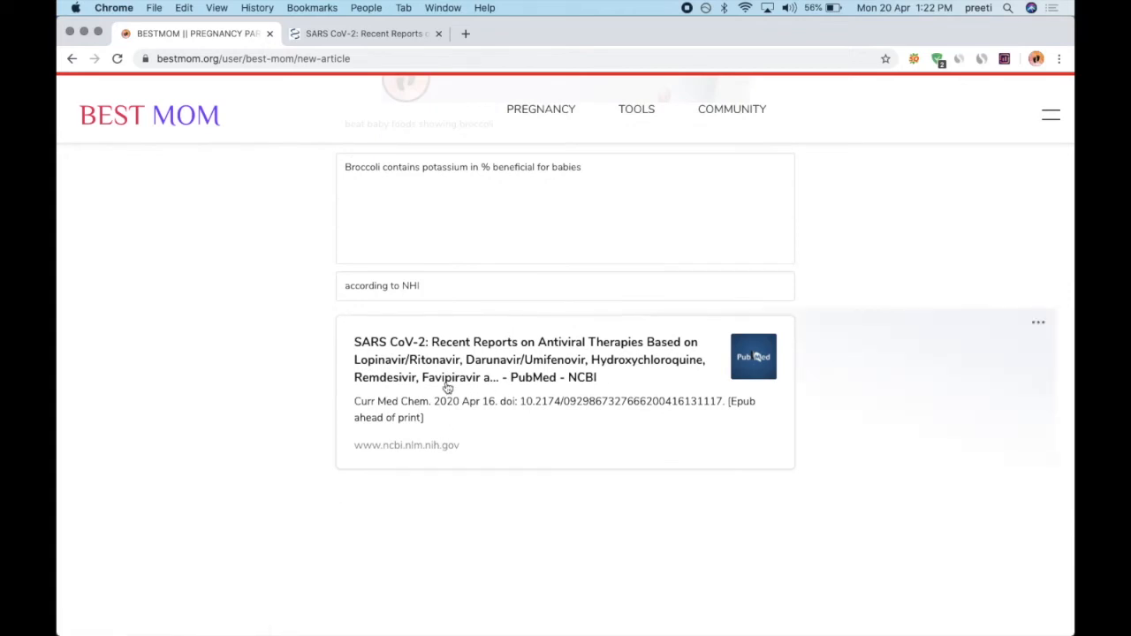
click(415, 487)
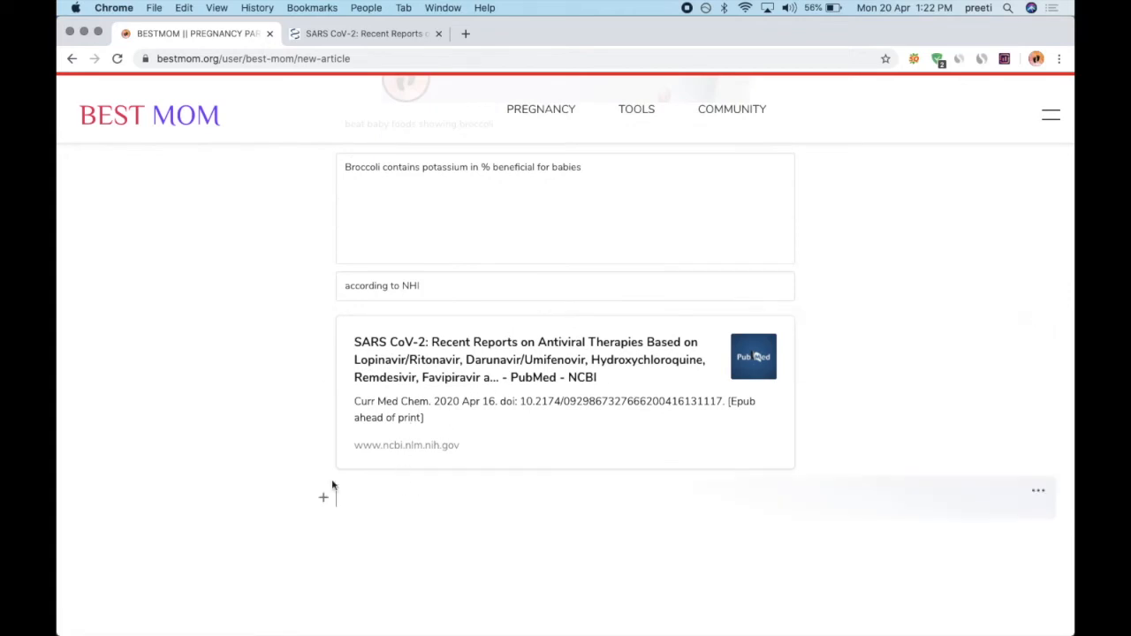
click(323, 502)
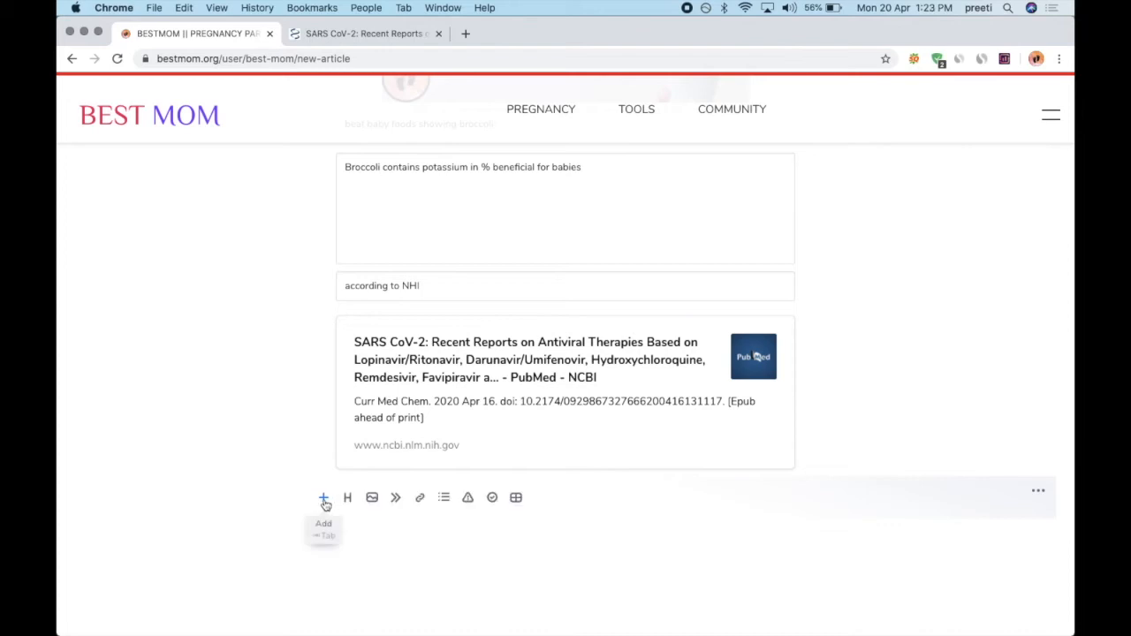
click(444, 500)
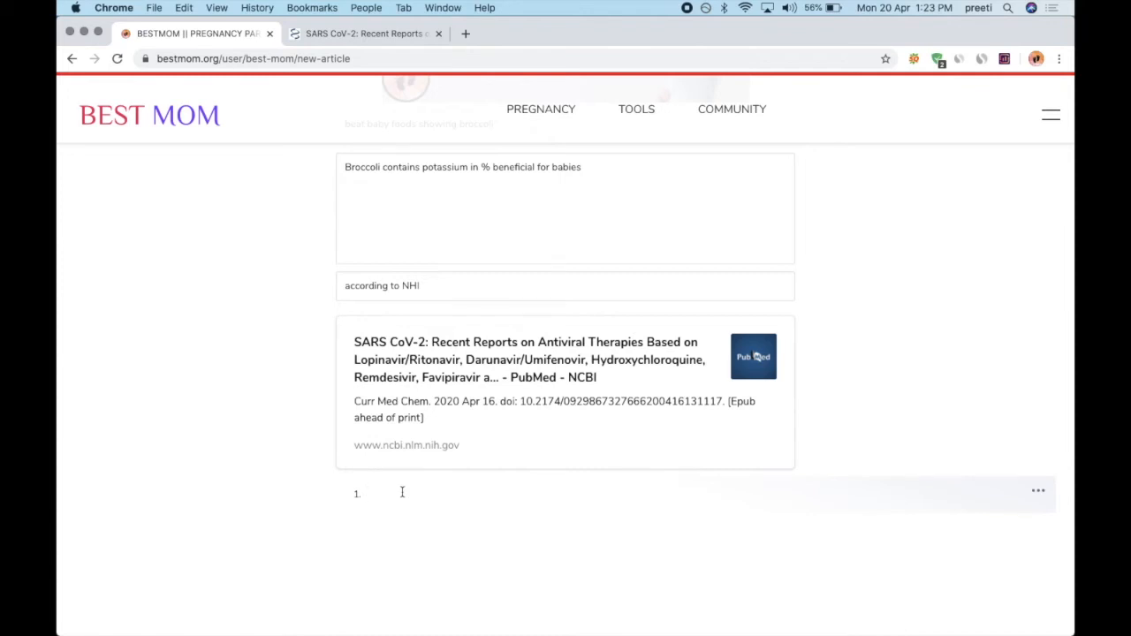
- Fill the numbered list with the items "first", "second" and "third", correcting the misspelled second item
text(first)
key(Return)
text(secind)
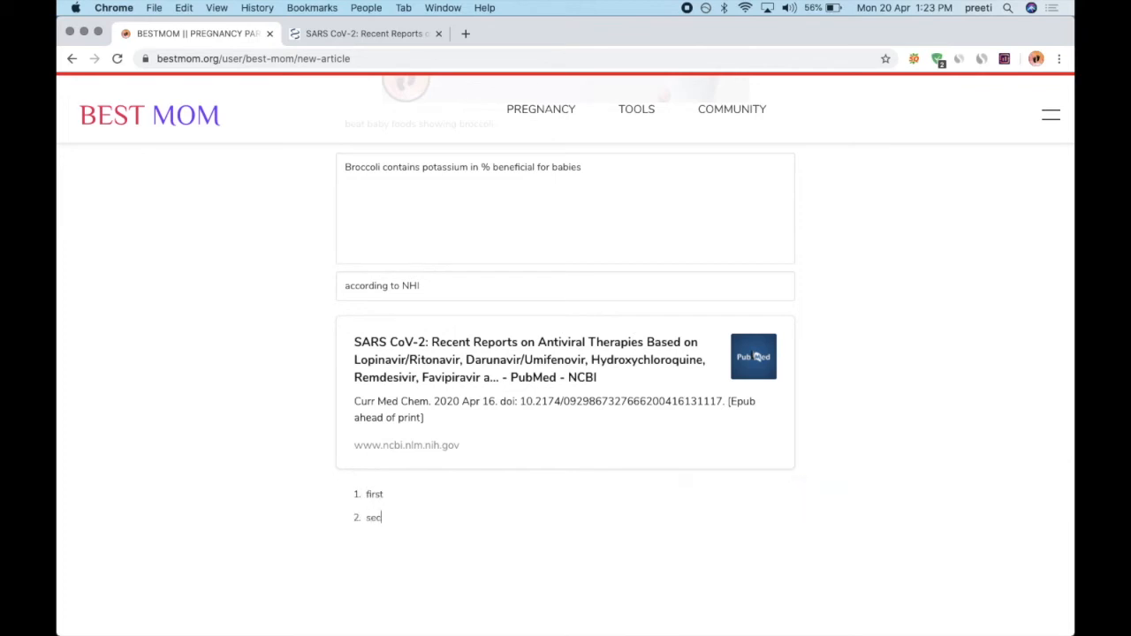
key(BackSpace)
key(BackSpace)
key(BackSpace)
key(BackSpace)
text(ond )
text(third)
- Examine the list block's settings for its style, move and delete options
click(449, 513)
click(1037, 493)
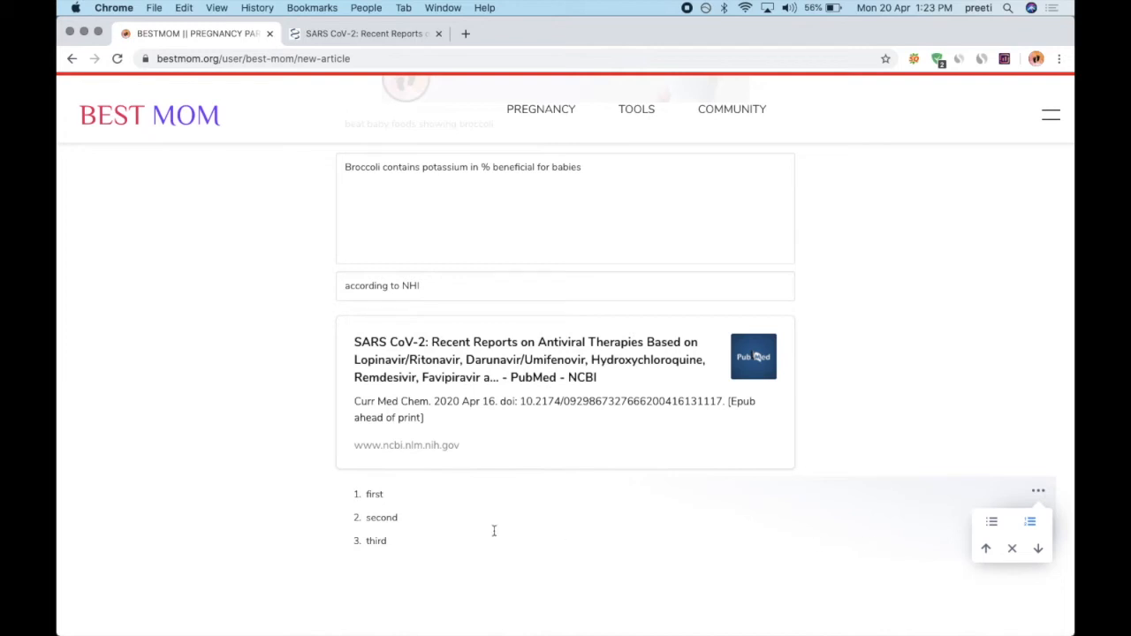
click(439, 515)
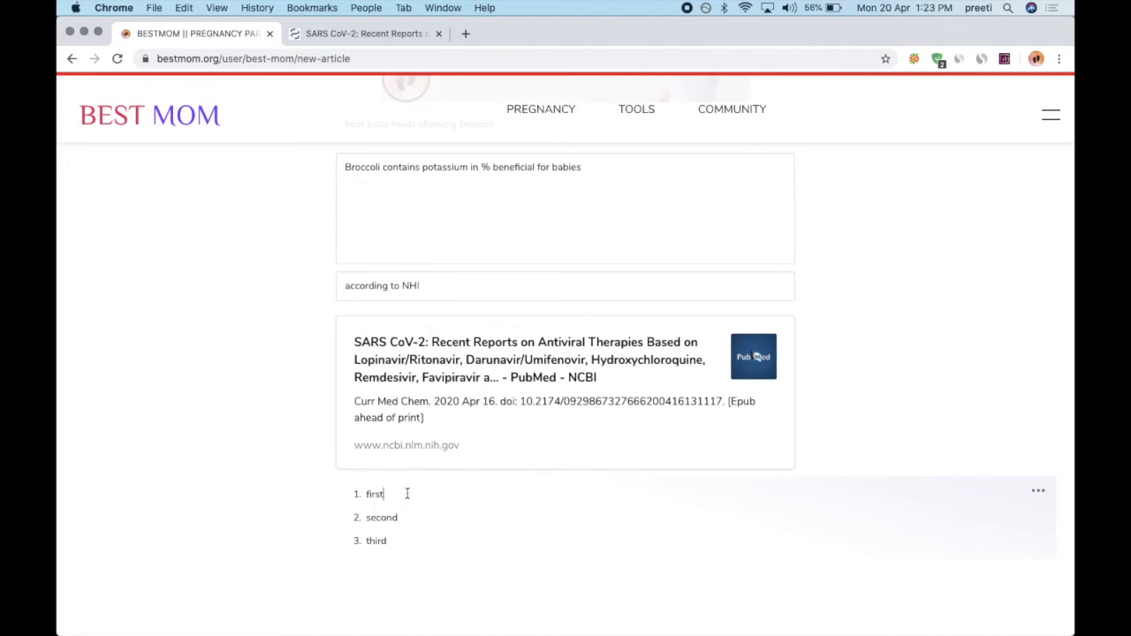
text(:)
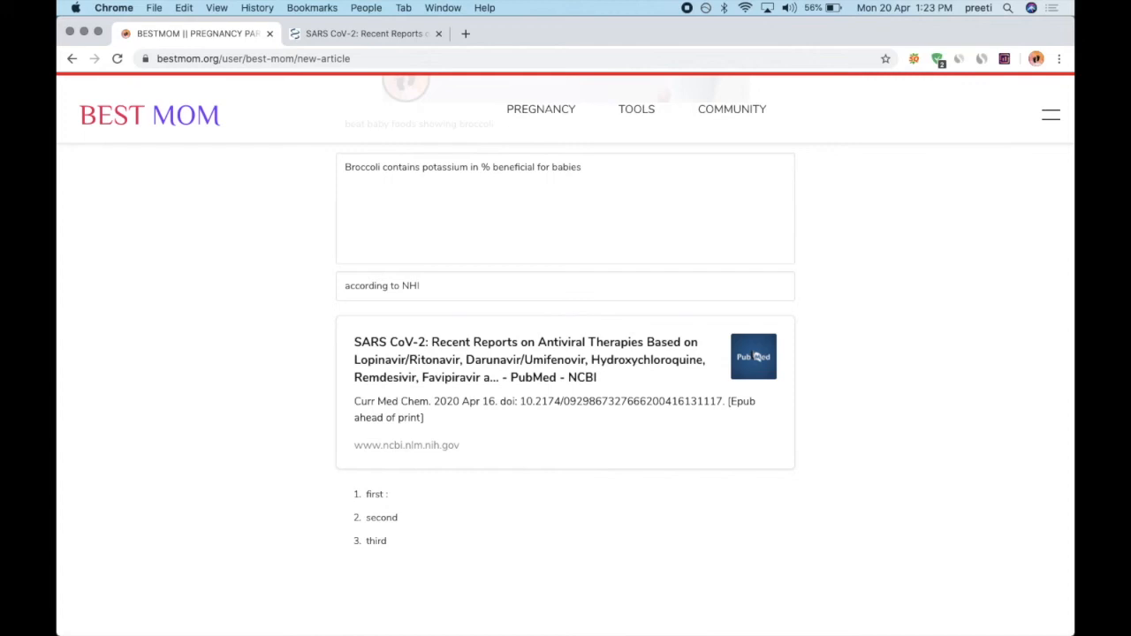
text( th)
key(BackSpace)
- Add a header block reading "First" below the numbered list
scroll(454, 492, down, 1)
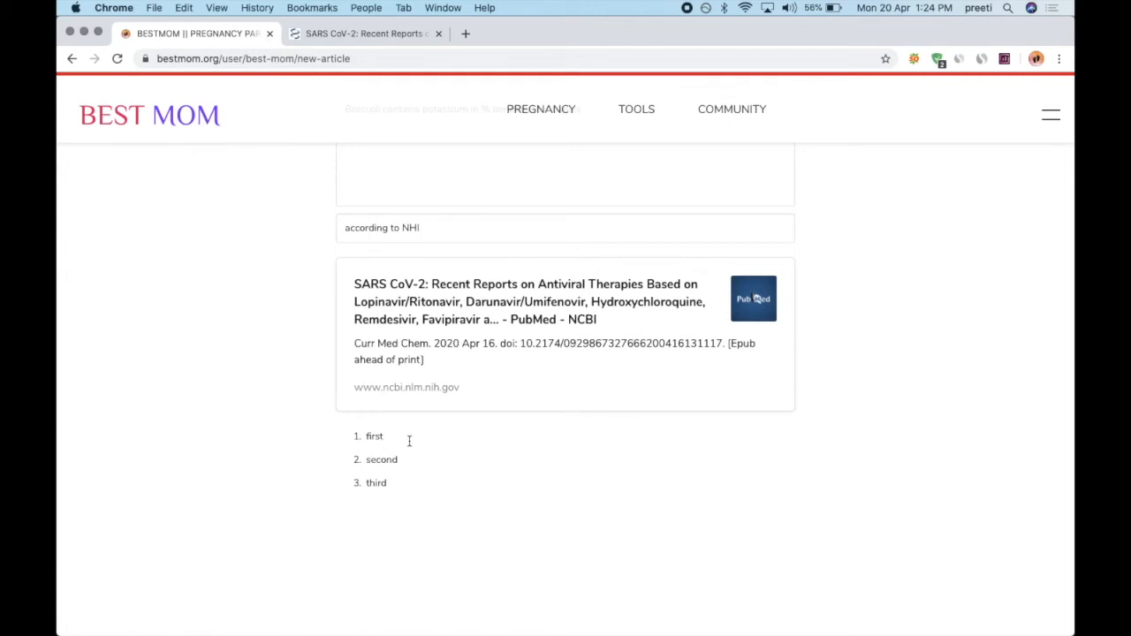
click(385, 524)
click(323, 527)
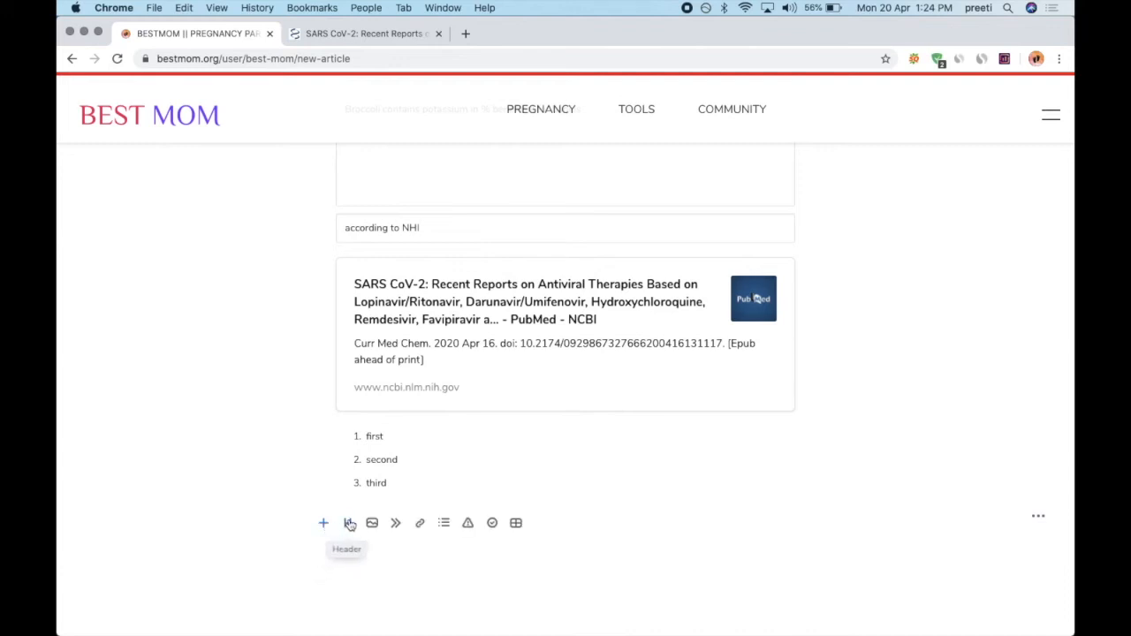
click(349, 520)
text(First)
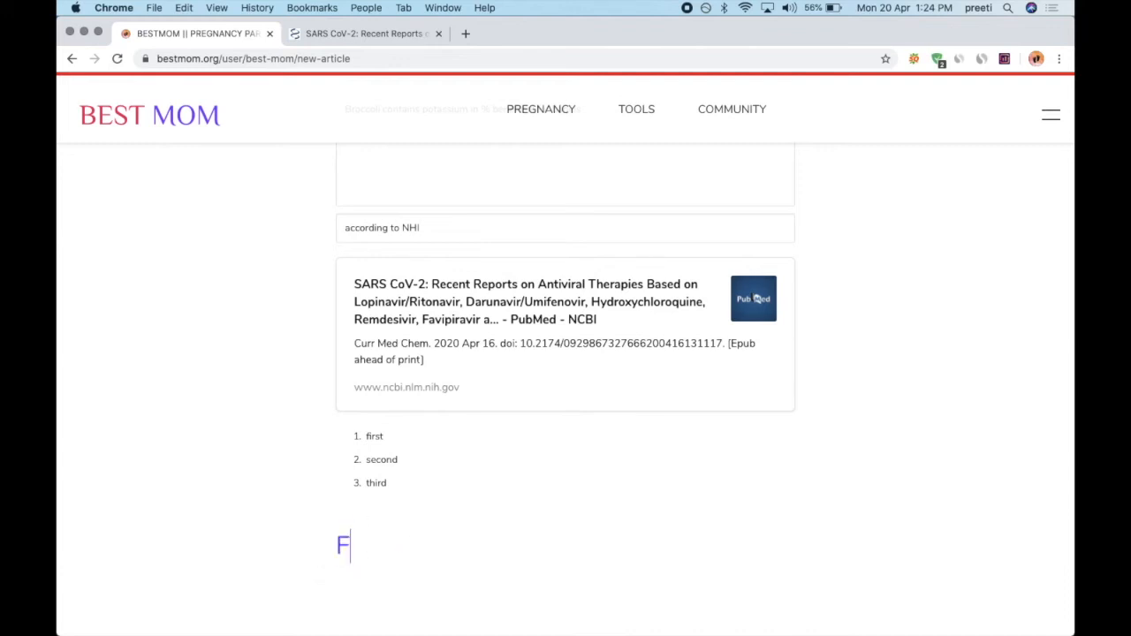
- Prefix the header with "1." and add an empty block below it
key(Left)
key(Left)
key(Left)
key(Left)
key(Left)
text(1.)
click(449, 549)
key(Return)
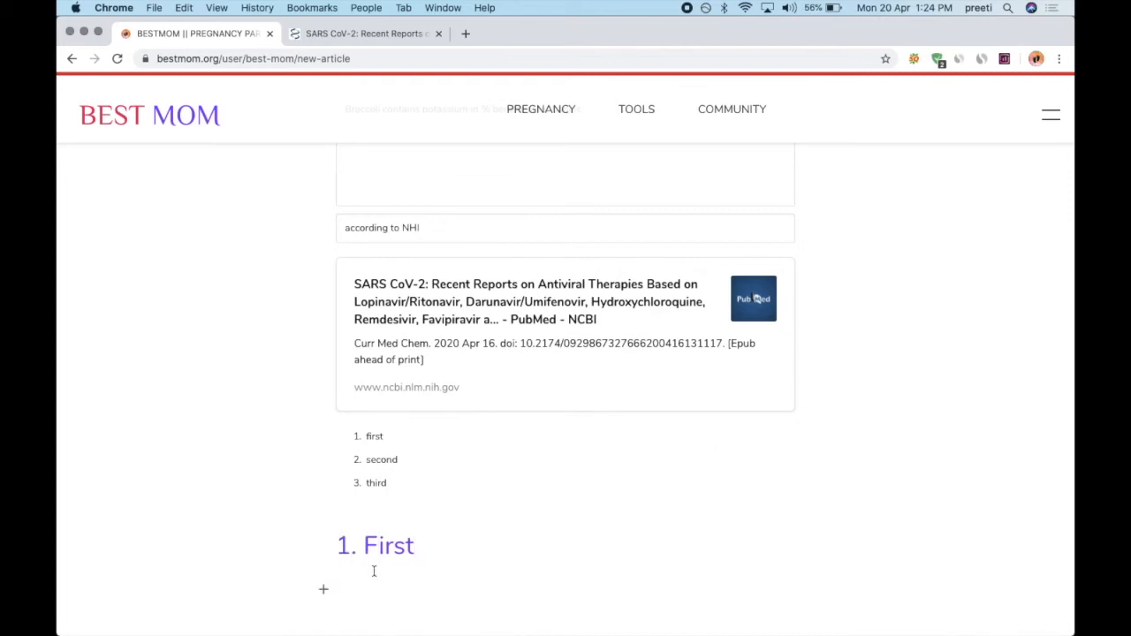
- Write the paragraph "this is a para" under the "1. First" header and add an empty block below it
scroll(482, 575, down, 3)
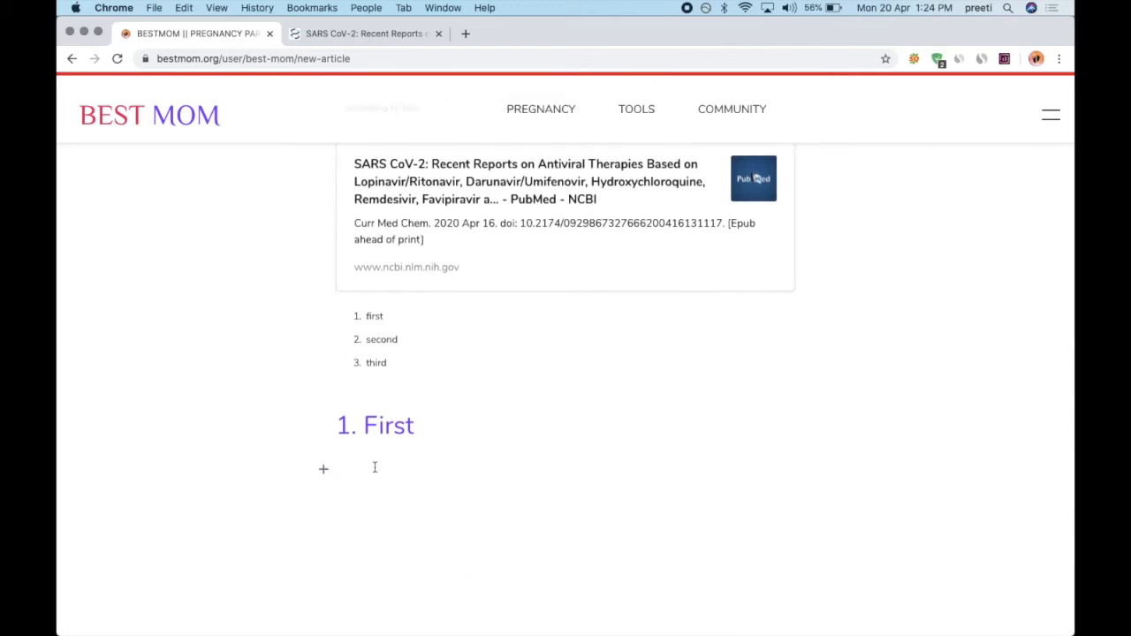
click(324, 475)
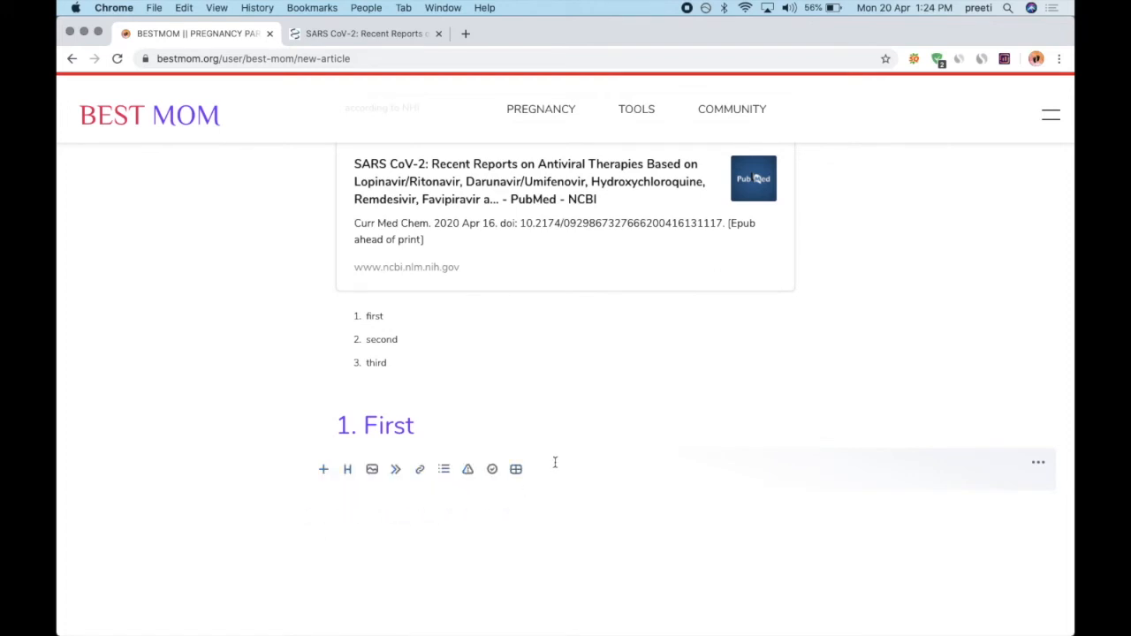
click(325, 475)
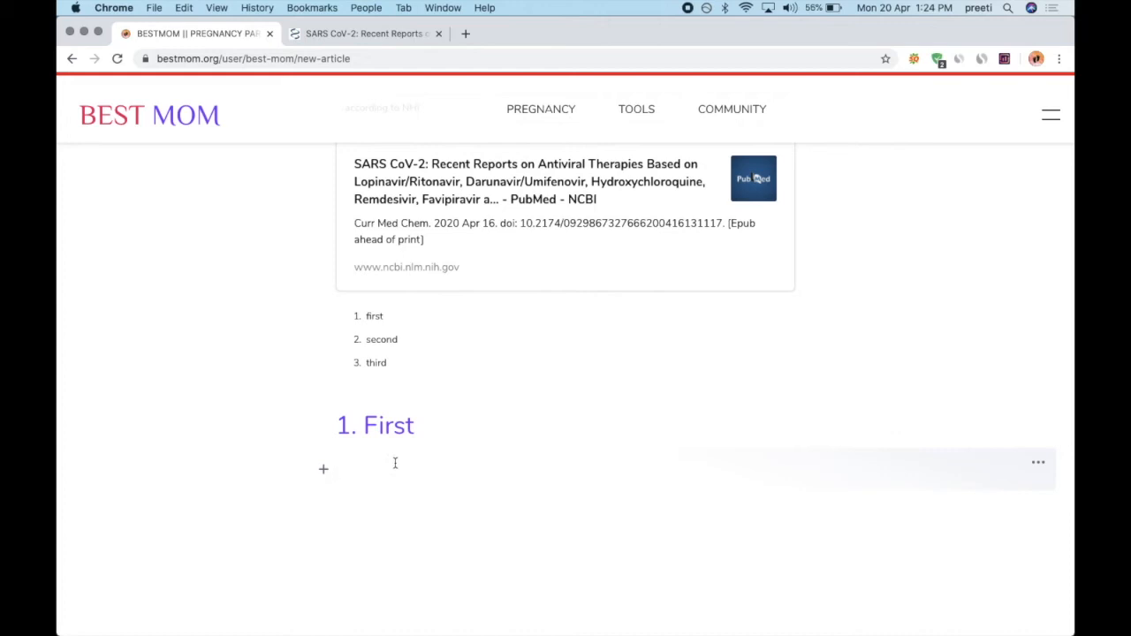
text(this is )
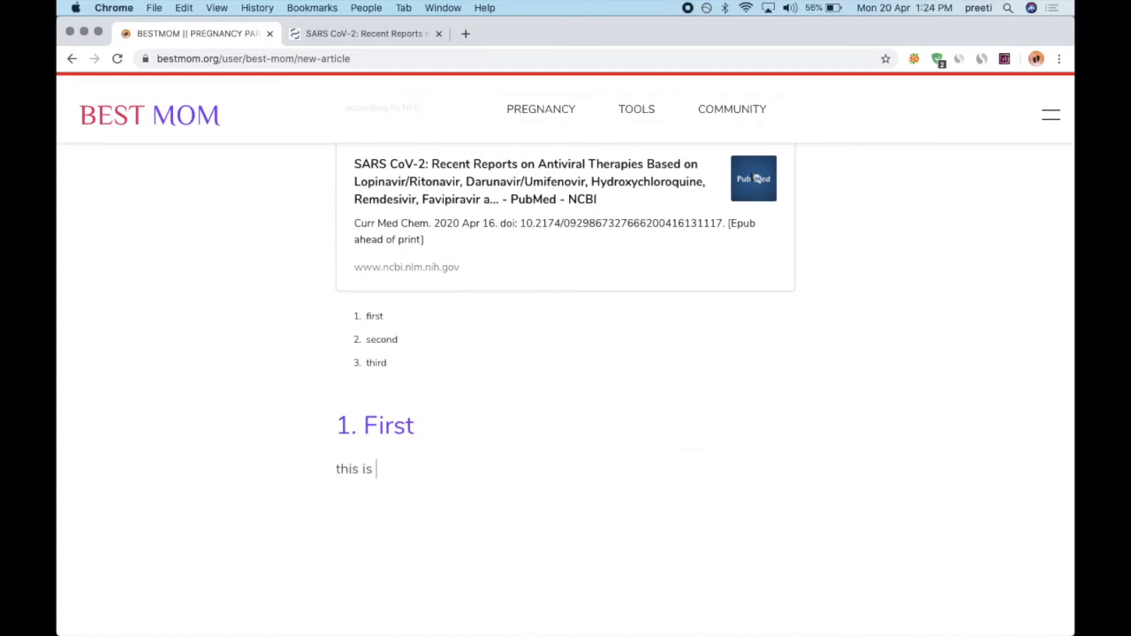
text(a para)
click(389, 505)
click(412, 425)
drag(340, 427, 361, 429)
click(458, 494)
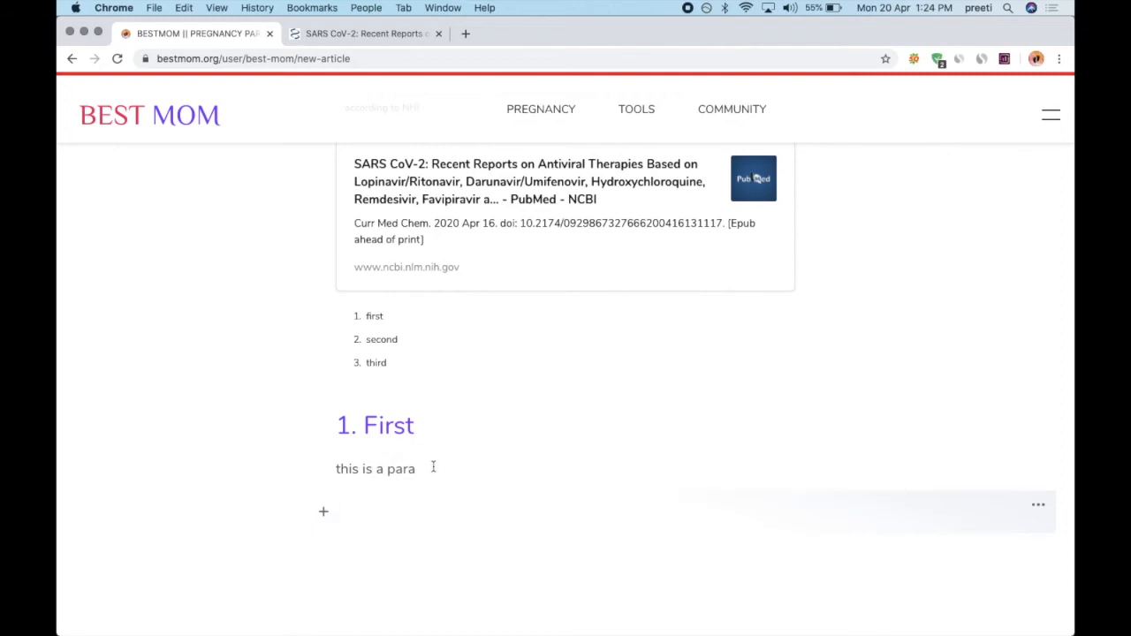
- Insert the "Medicated Labor Pain Management" image from the Downloads folder in an image block below the paragraph
click(322, 514)
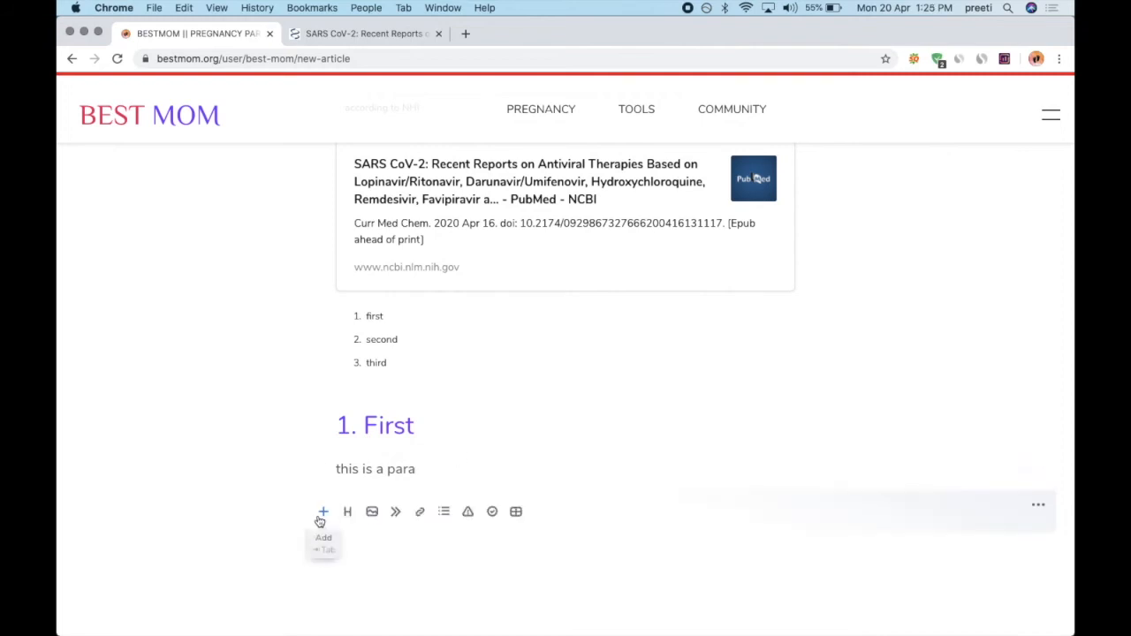
click(372, 512)
click(498, 531)
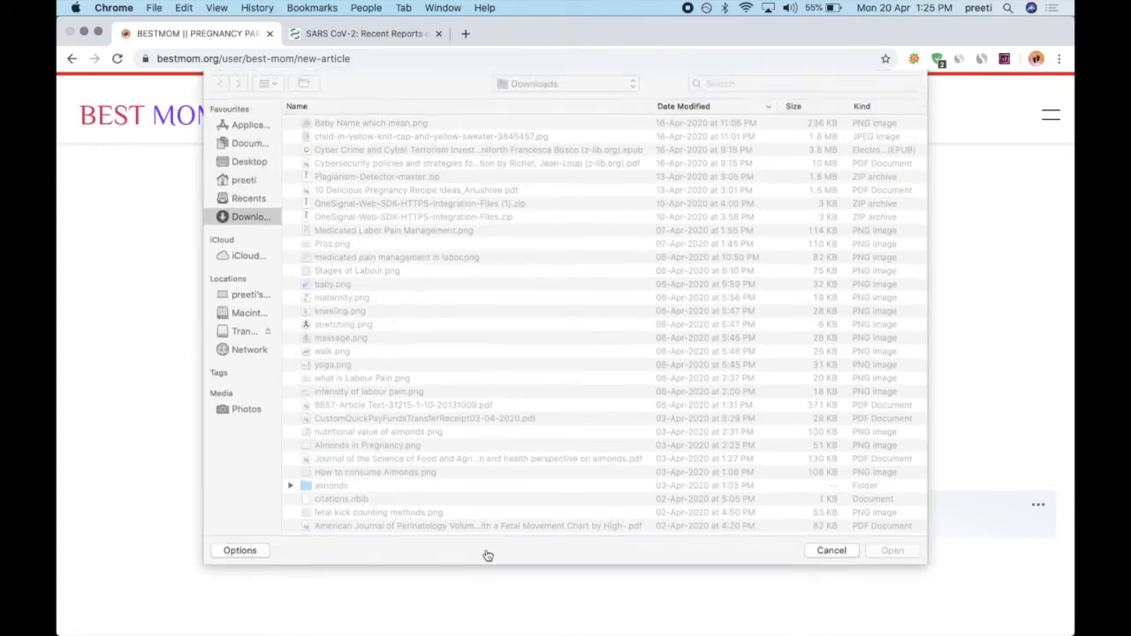
double_click(341, 245)
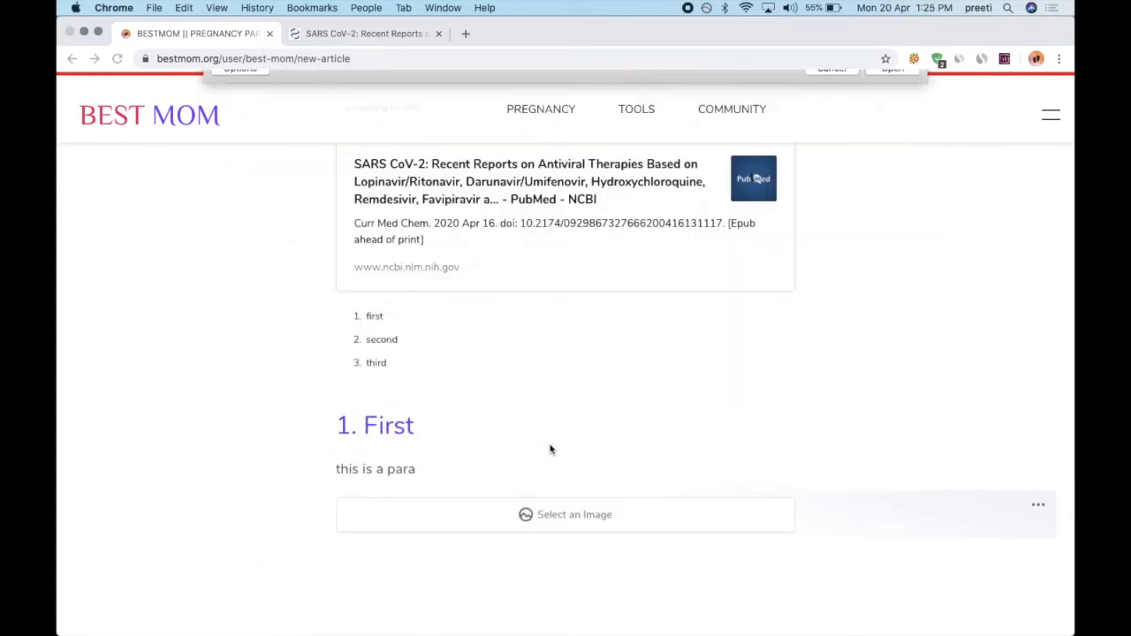
scroll(530, 512, down, 3)
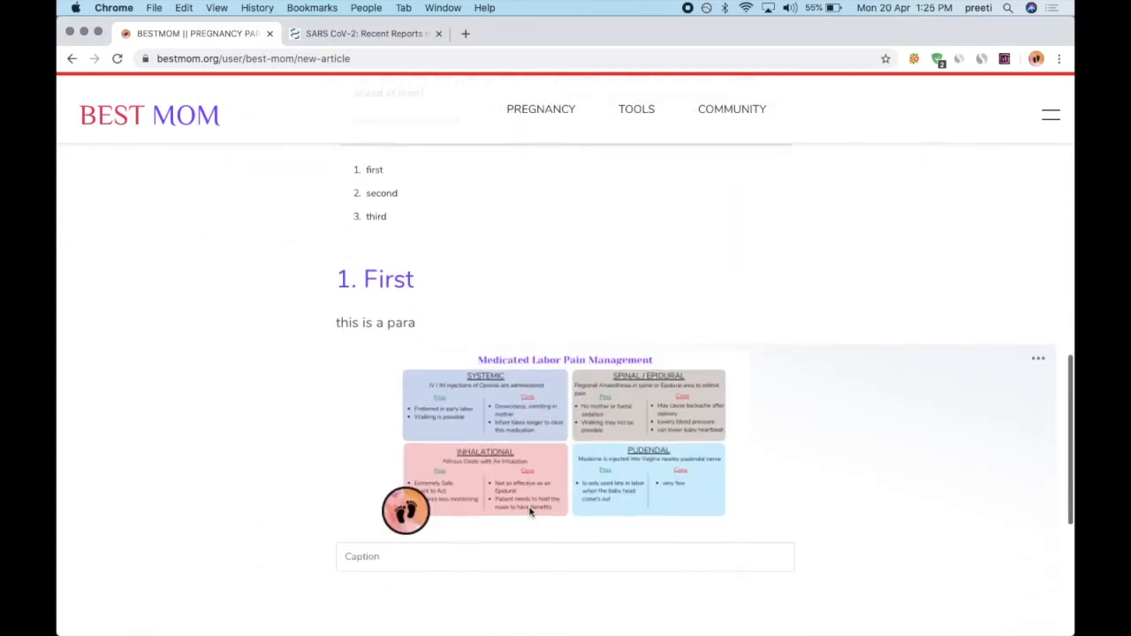
- Caption the Medicated Labor Pain Management image "adfhy"
scroll(433, 506, down, 2)
click(392, 454)
text(adfhy)
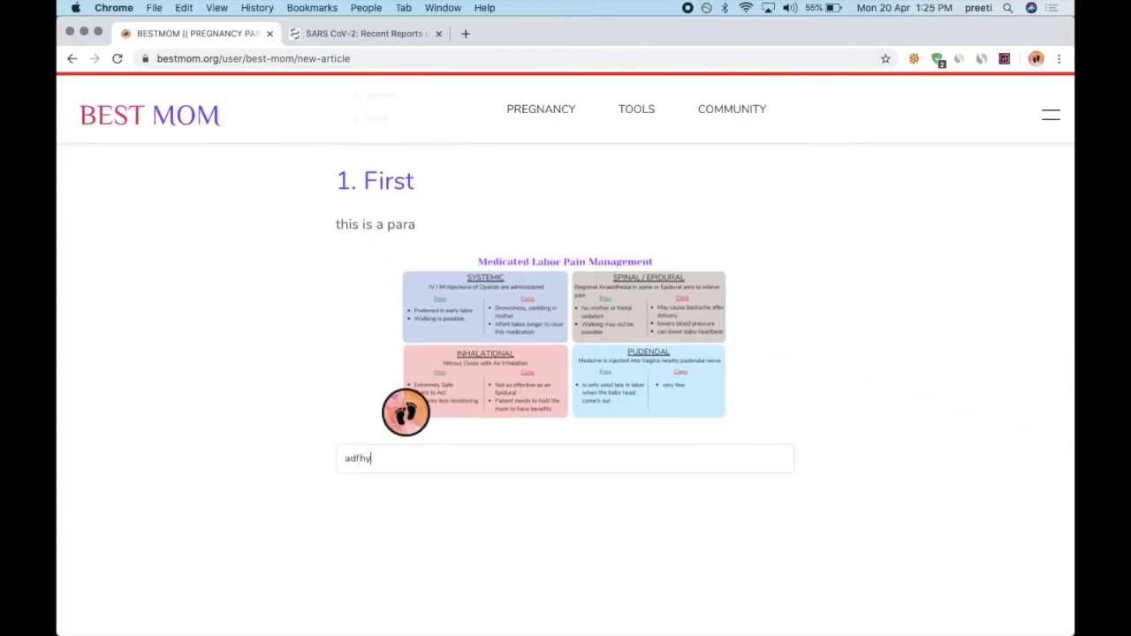
- Add a header block reading "2. Second" below the captioned image
click(351, 503)
click(324, 501)
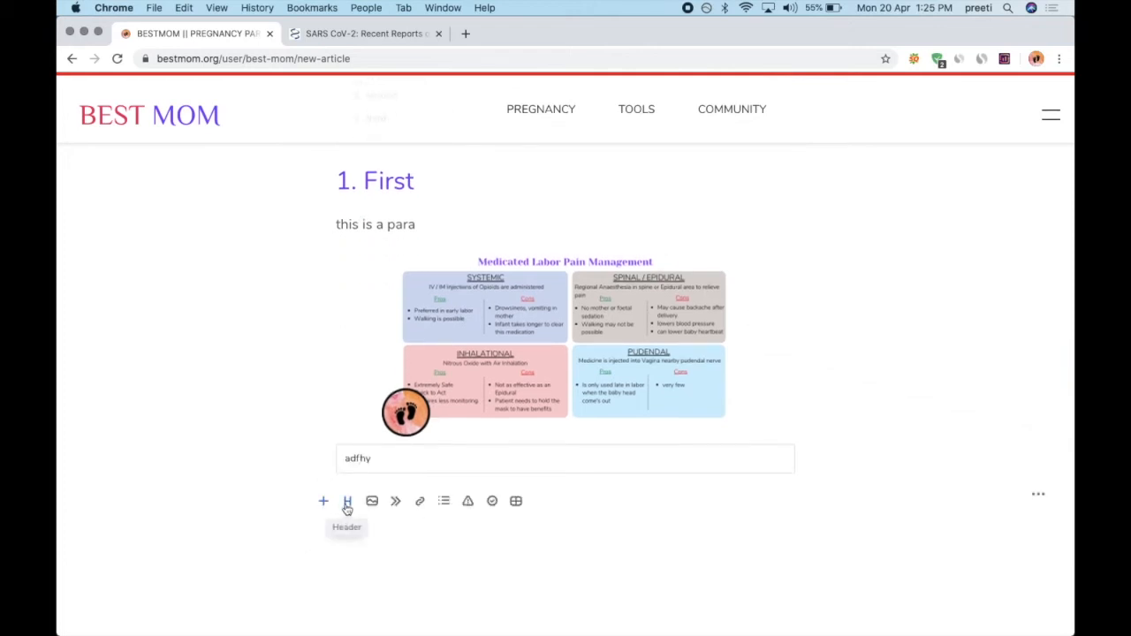
click(347, 502)
text(2. Second)
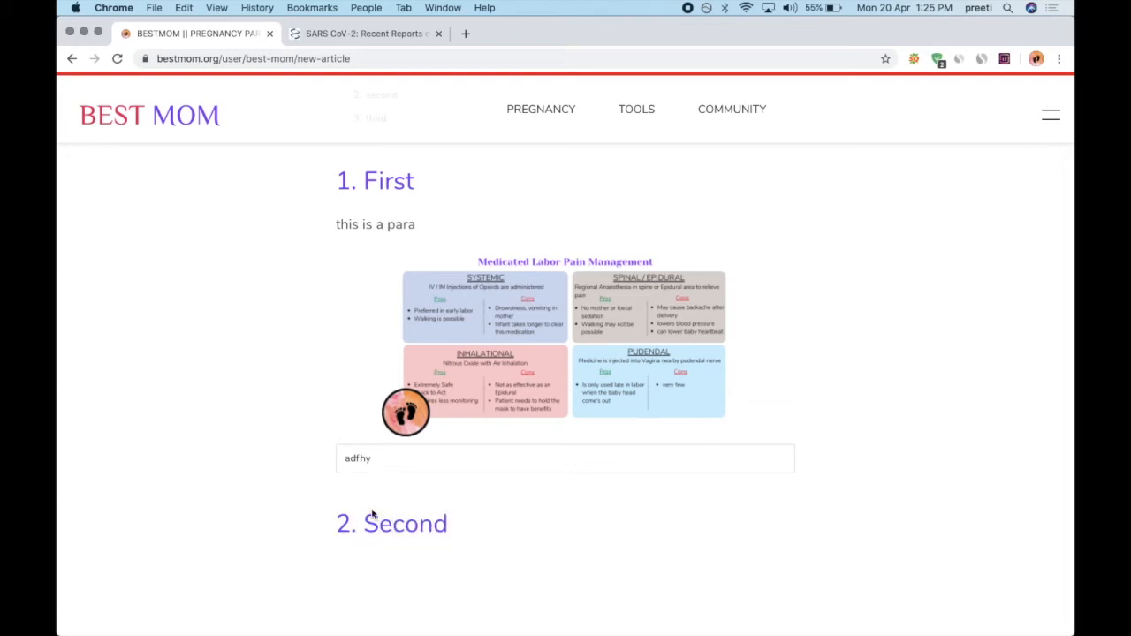
- Convert the numbered list of first, second and third above the "1. First" header to a bulleted list
scroll(433, 243, down, 2)
scroll(434, 240, up, 3)
scroll(431, 328, down, 1)
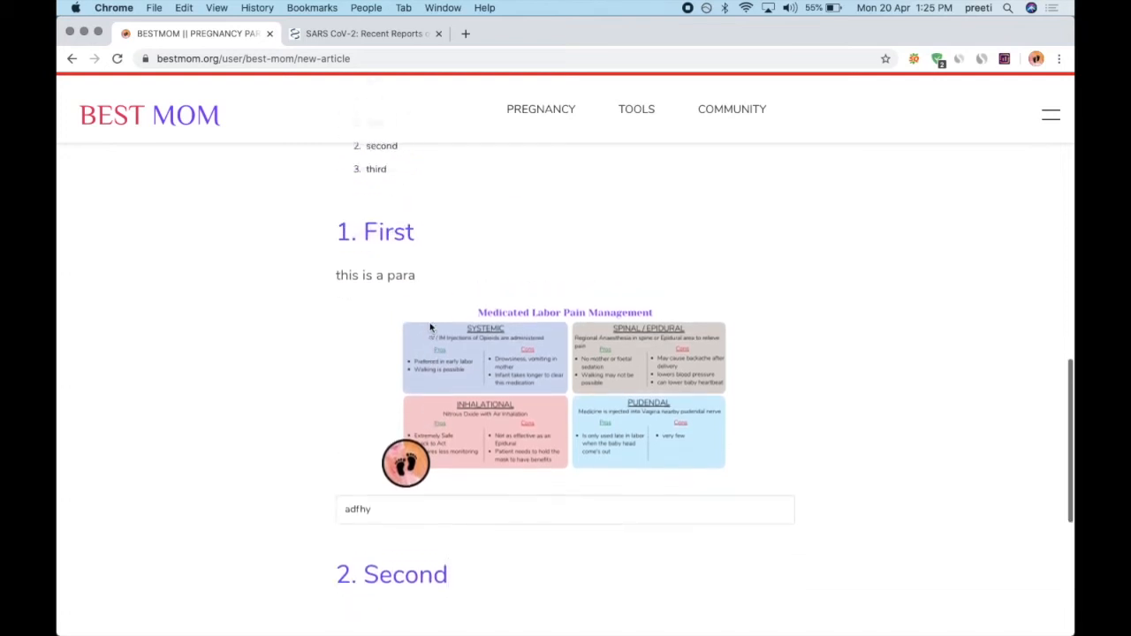
scroll(389, 354, up, 1)
scroll(623, 415, up, 2)
scroll(531, 403, up, 2)
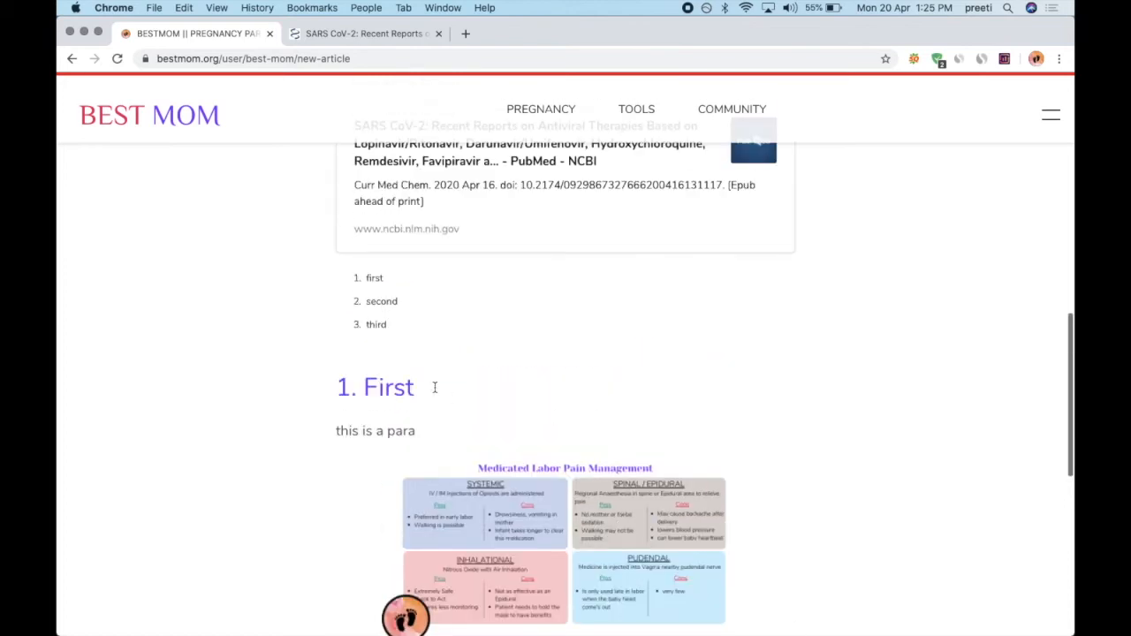
click(406, 280)
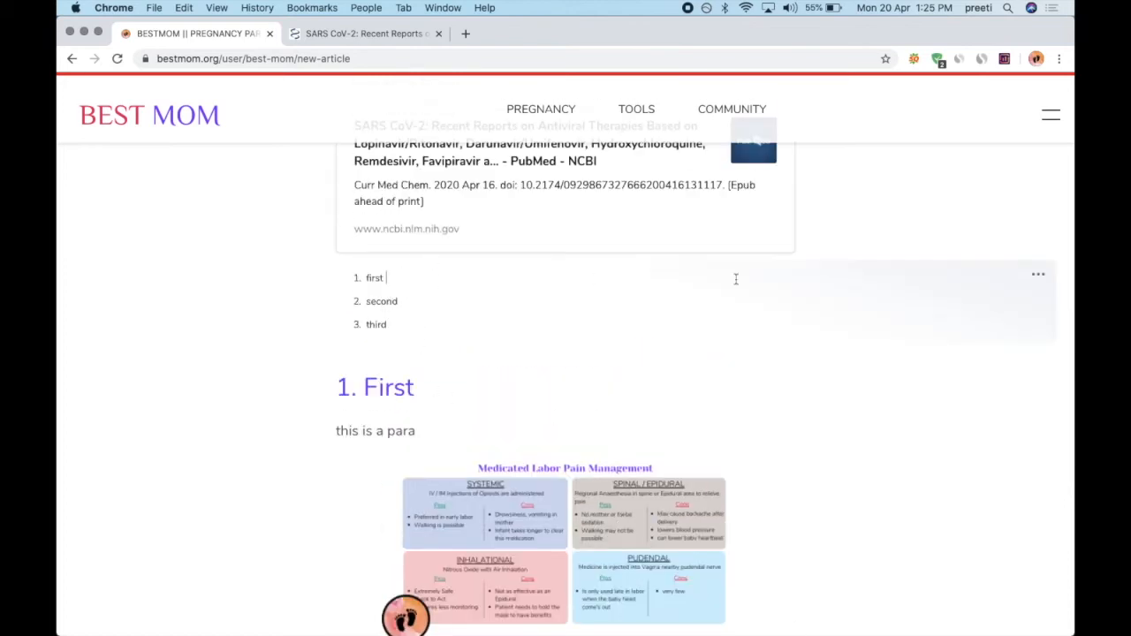
click(1039, 274)
click(991, 309)
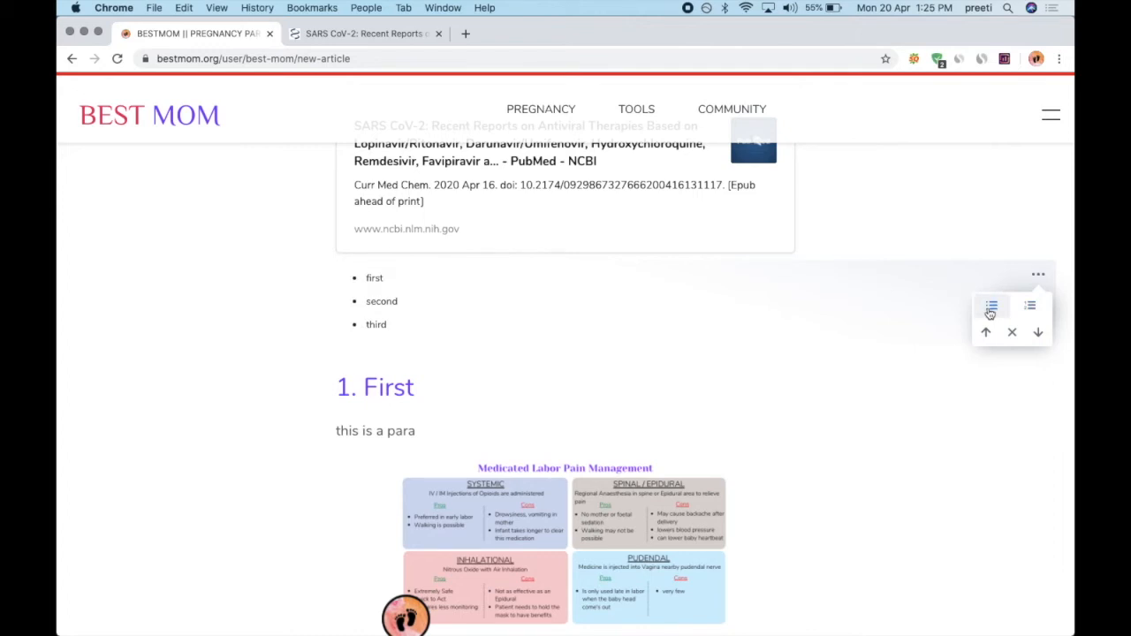
- Insert an empty warning block below the "2. Second" header
scroll(601, 334, down, 5)
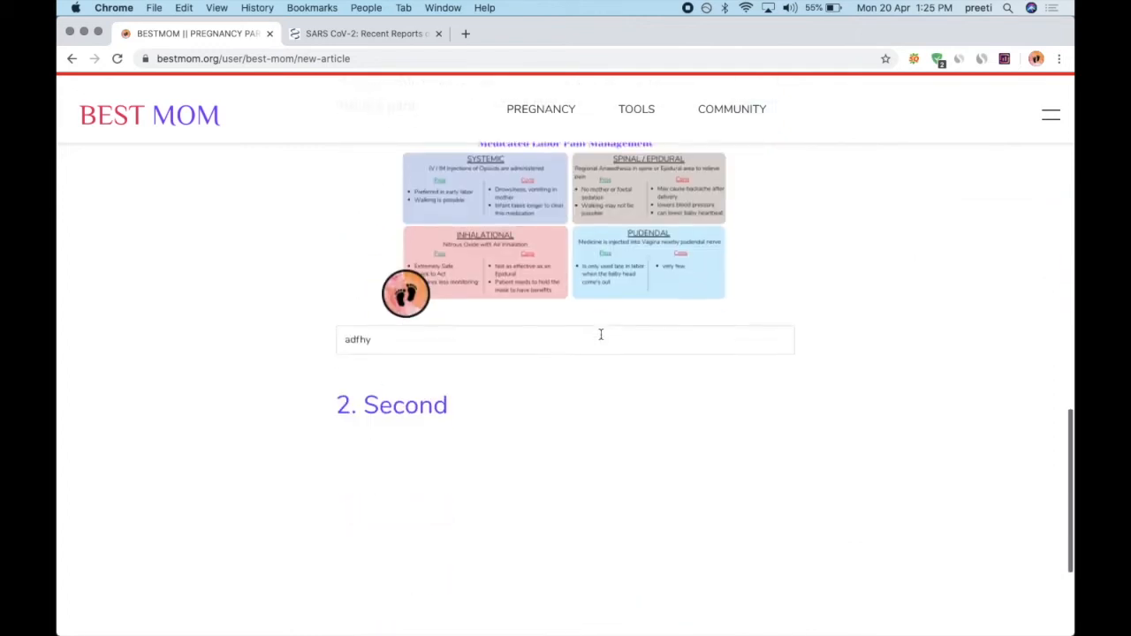
scroll(600, 334, down, 1)
click(405, 408)
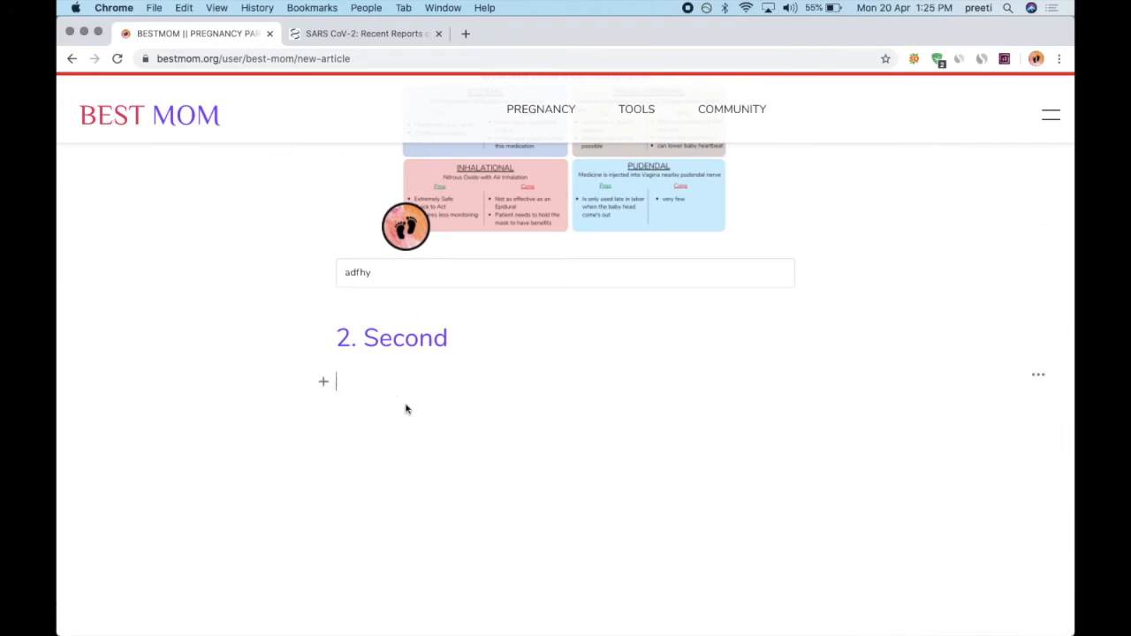
click(324, 381)
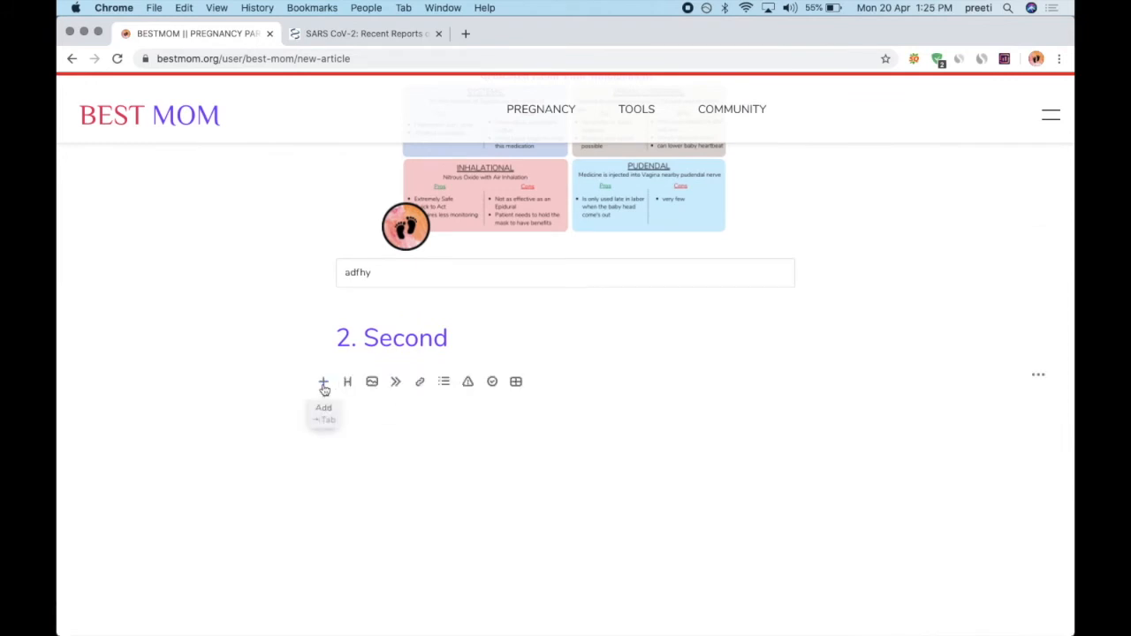
click(465, 387)
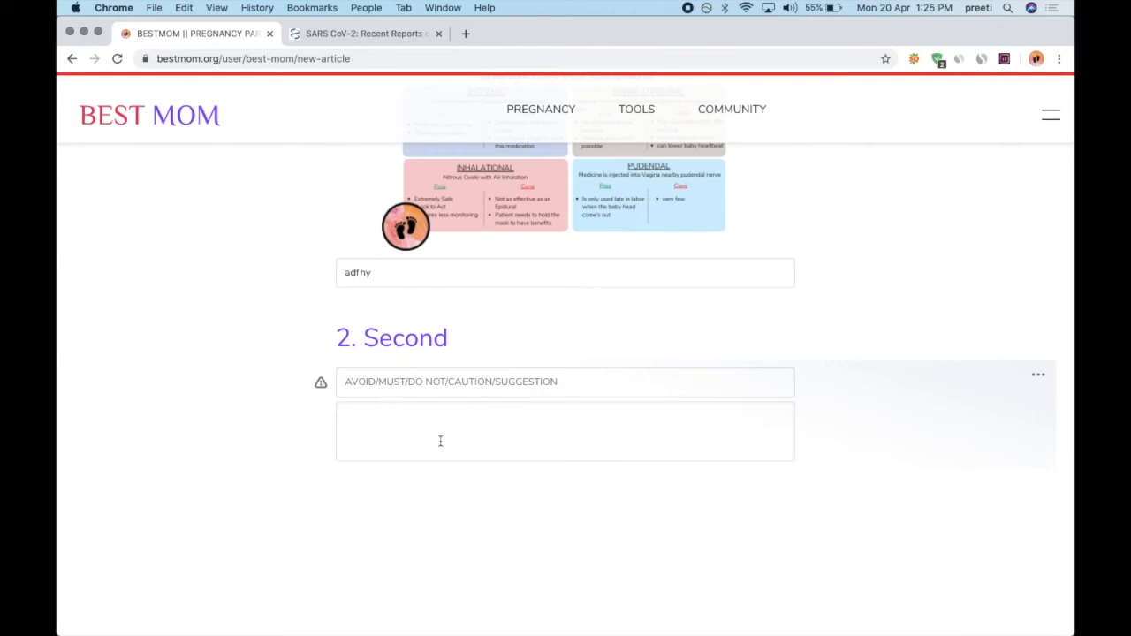
- Fill in the warning block with the title "AVOID" and the message "sugars"
scroll(440, 441, down, 1)
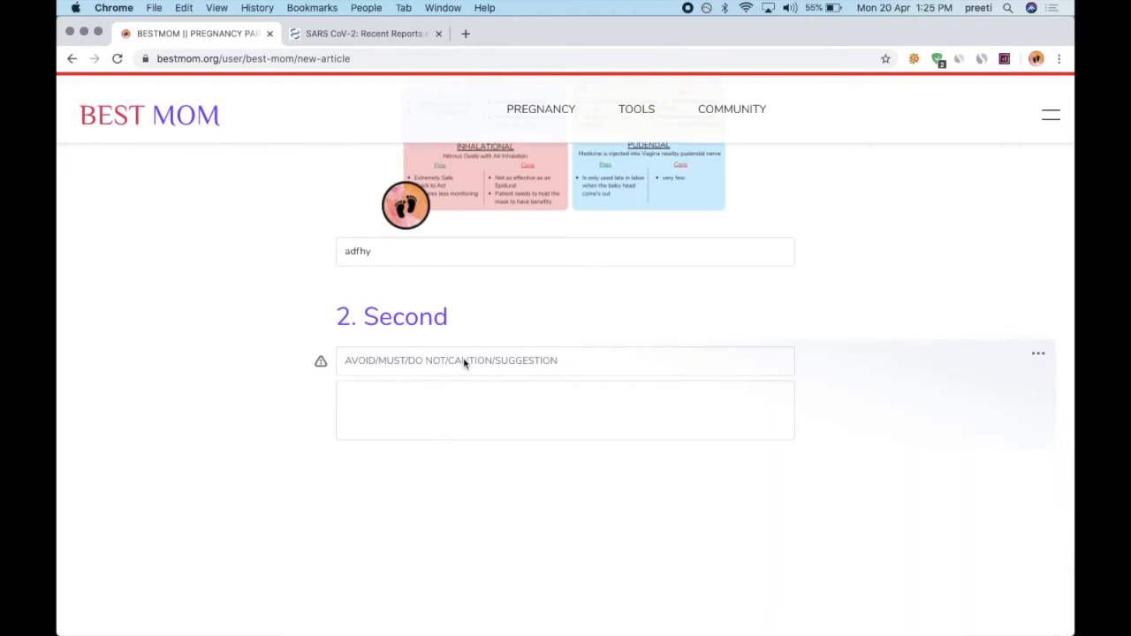
click(580, 361)
click(457, 404)
click(586, 360)
click(487, 404)
click(360, 370)
text(AVOID)
click(382, 398)
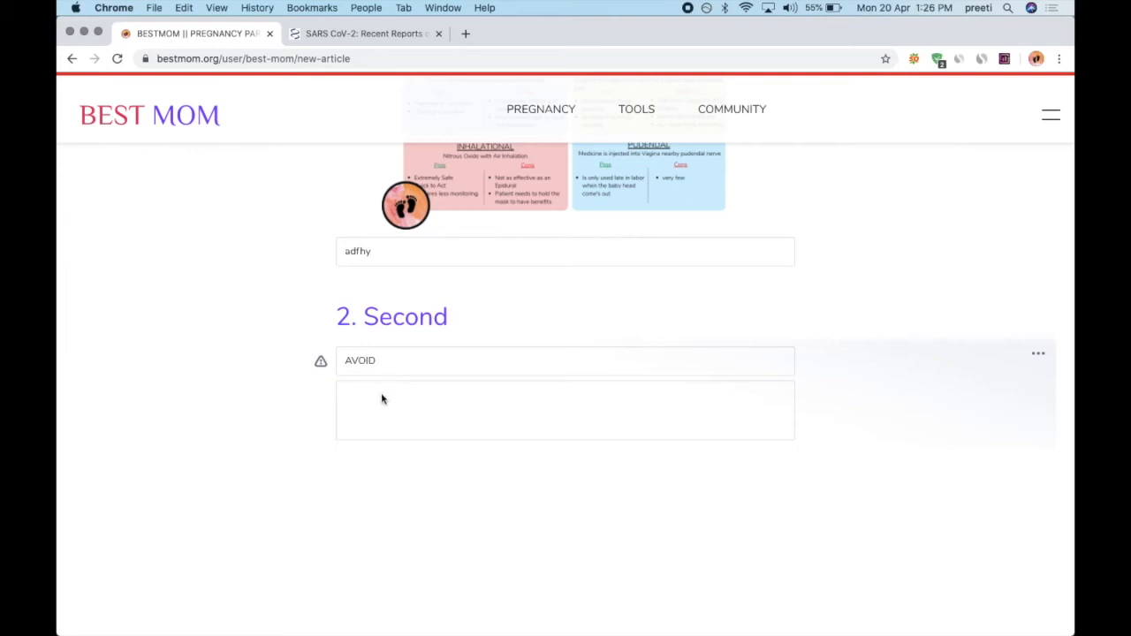
text(sugars)
- Add a second warning block titled "MUST" with the message "eat broccoli"
click(377, 500)
click(324, 468)
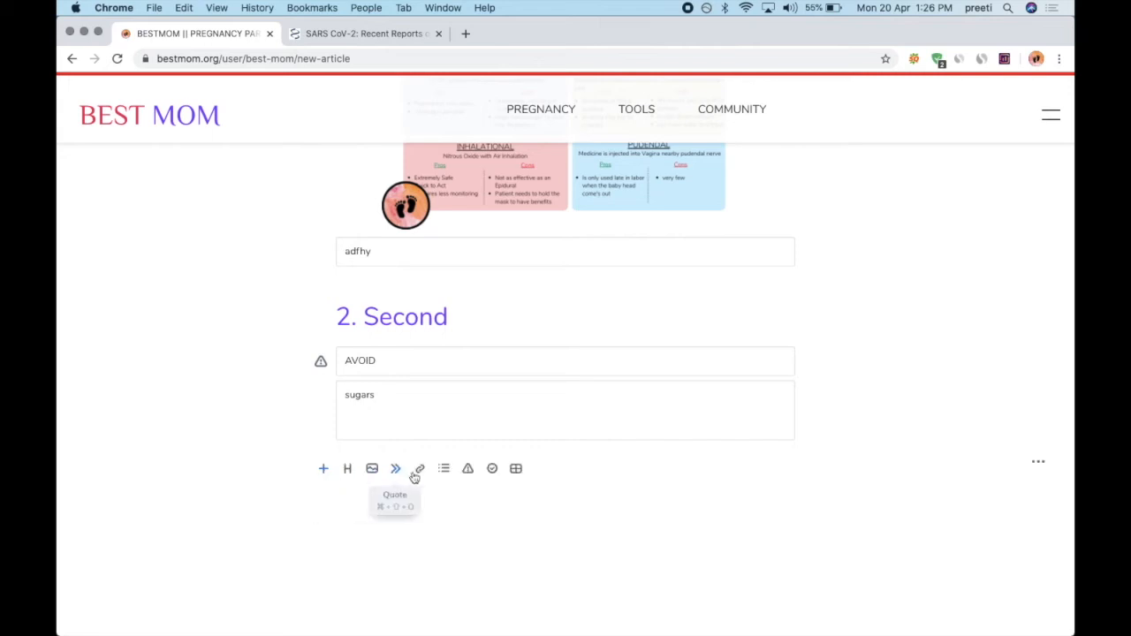
click(468, 468)
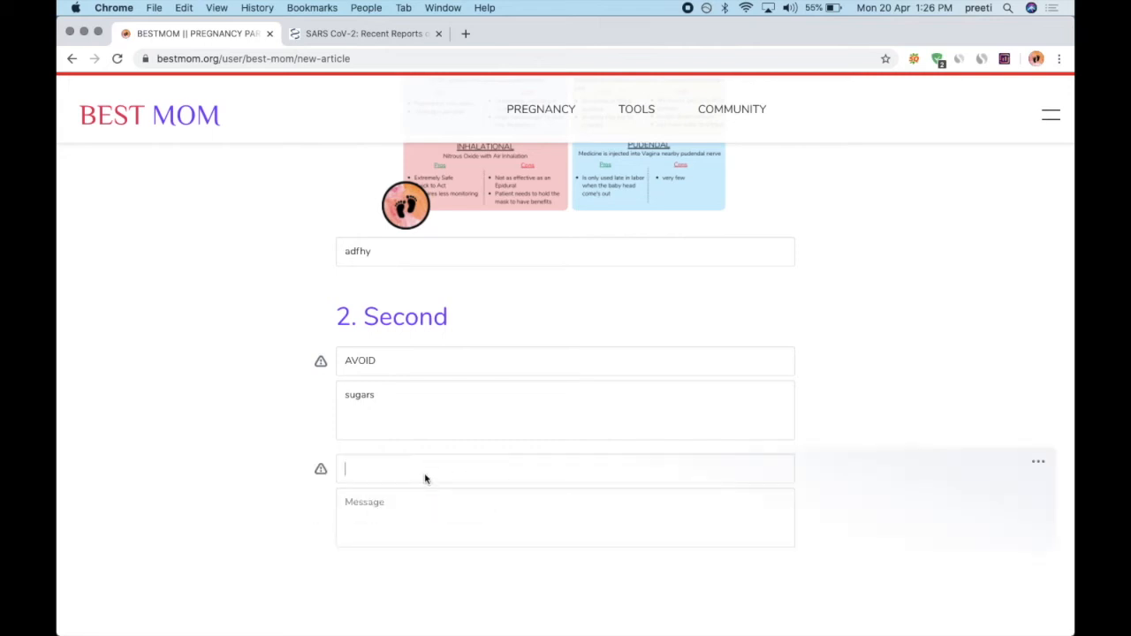
click(430, 510)
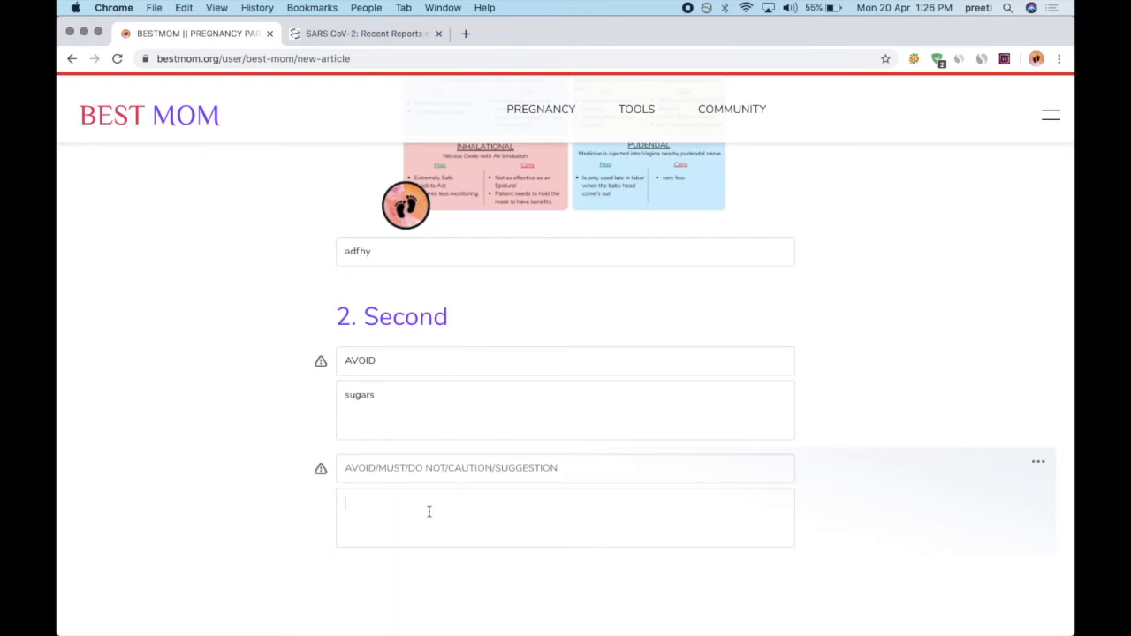
click(404, 475)
text(MUST)
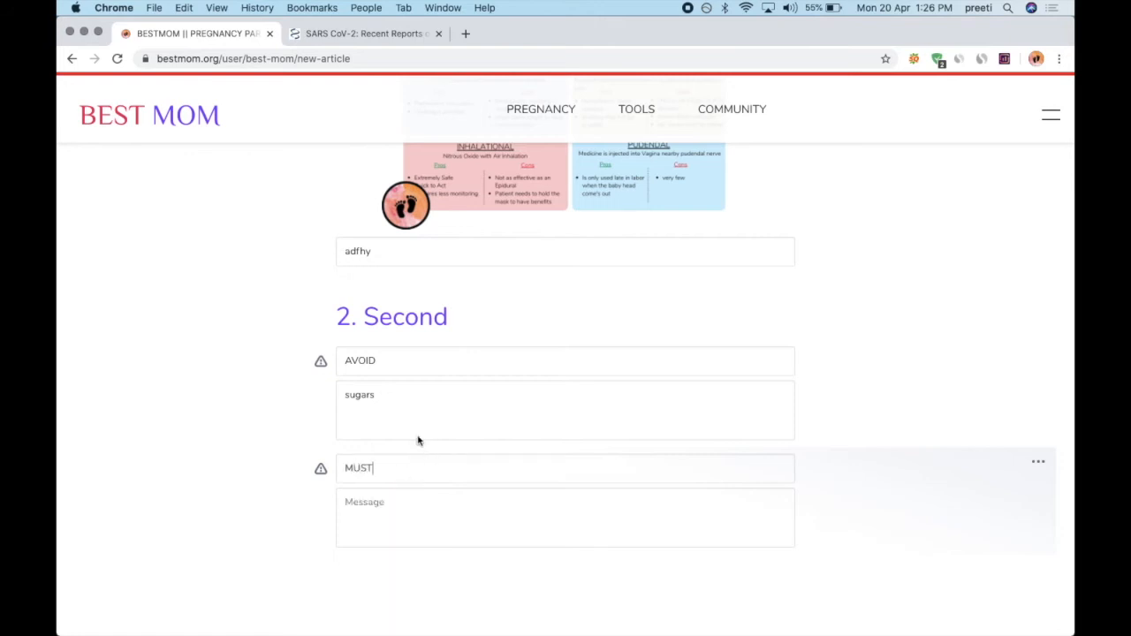
click(382, 527)
text(eat brocc)
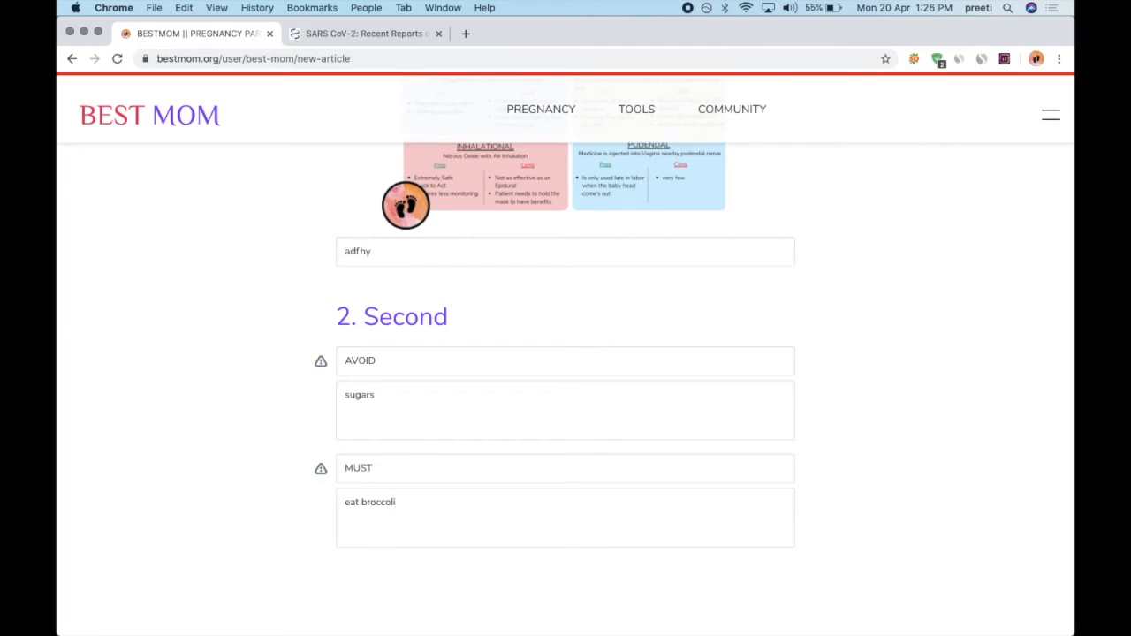
text(oli)
- Add a warning block titled "DO NOT" with the message "eat more than 3 gm of salt per day" below the MUST block
scroll(450, 536, down, 2)
click(320, 505)
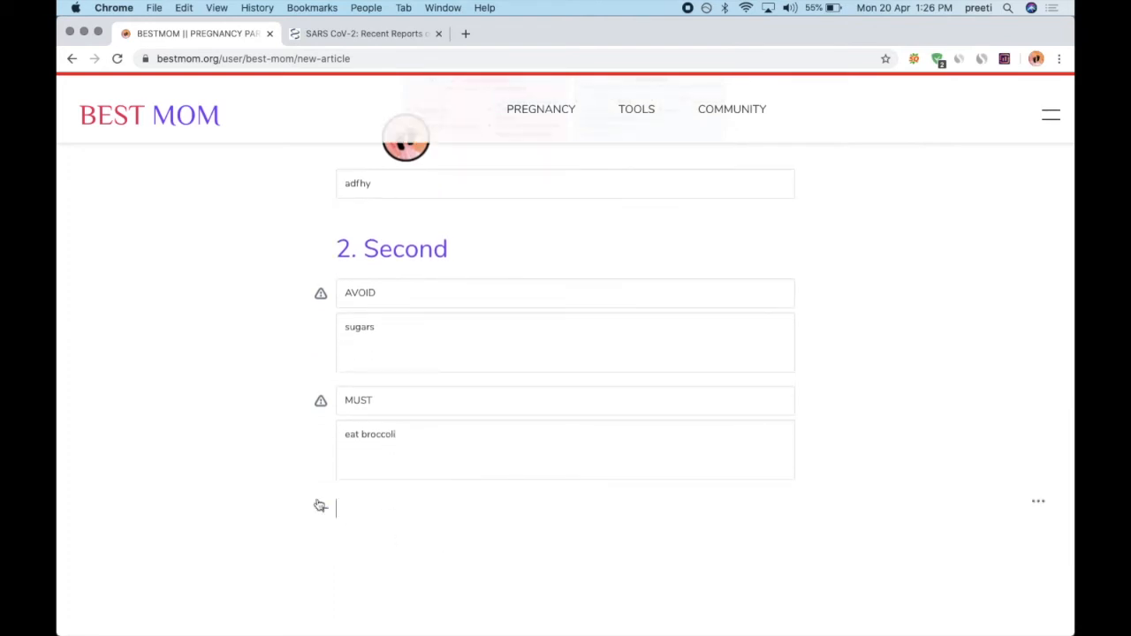
click(320, 506)
click(469, 511)
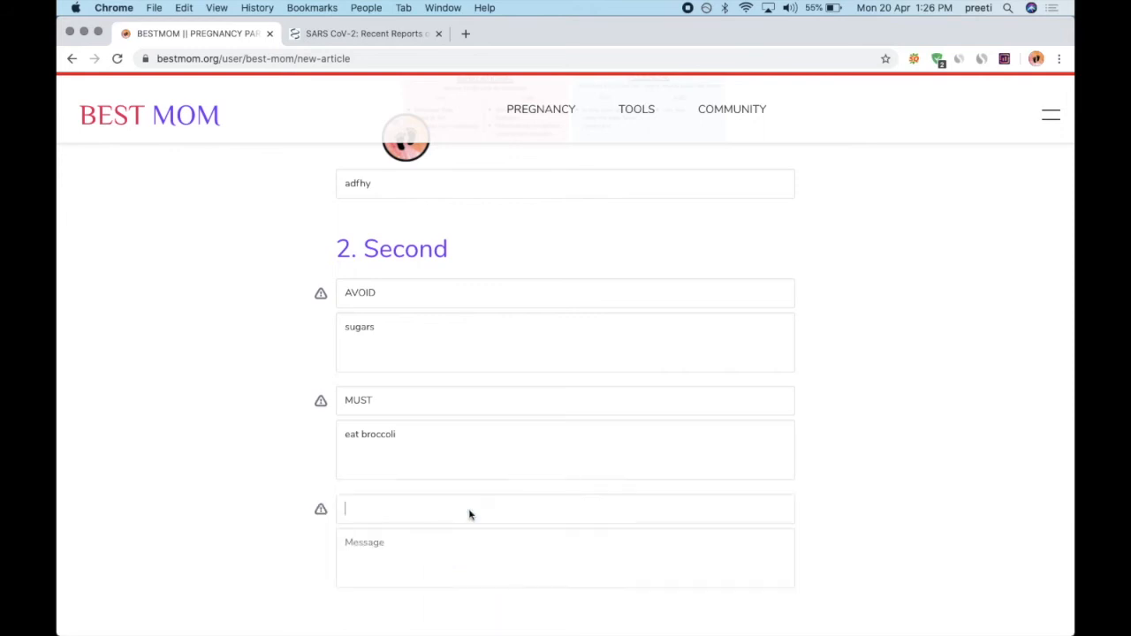
scroll(469, 515, down, 2)
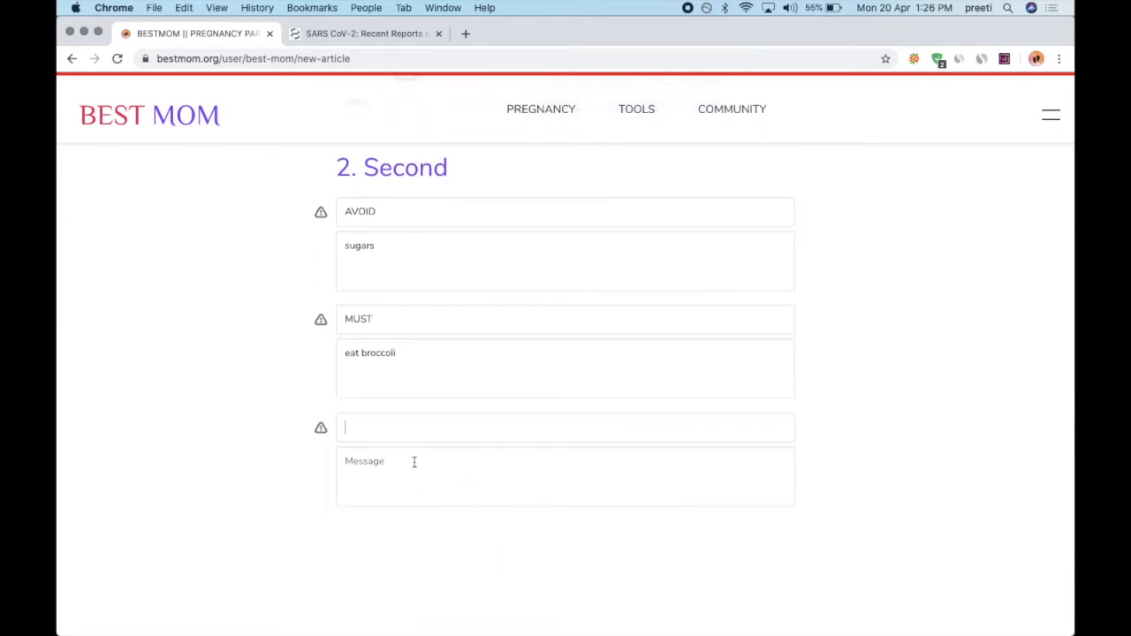
click(413, 462)
click(391, 427)
text(DO NOT)
click(402, 477)
text(eat more than 3 gm of salt per day)
- Add a warning block titled "CAUTION" with the message "always clean you veggies" below the DO NOT block
scroll(342, 495, down, 2)
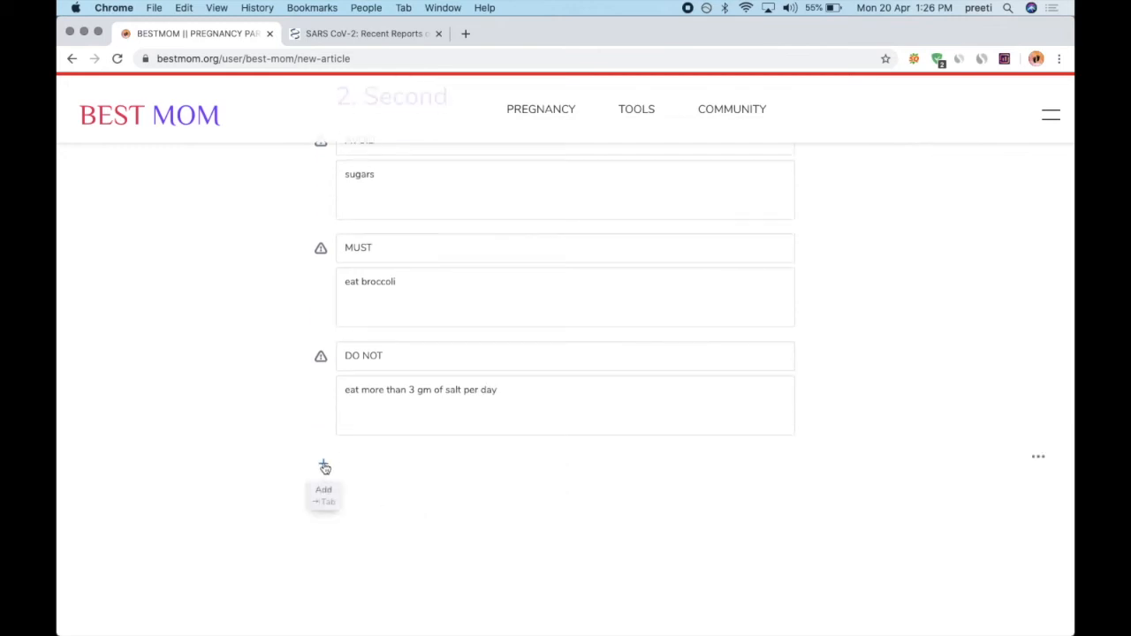
click(324, 464)
click(468, 464)
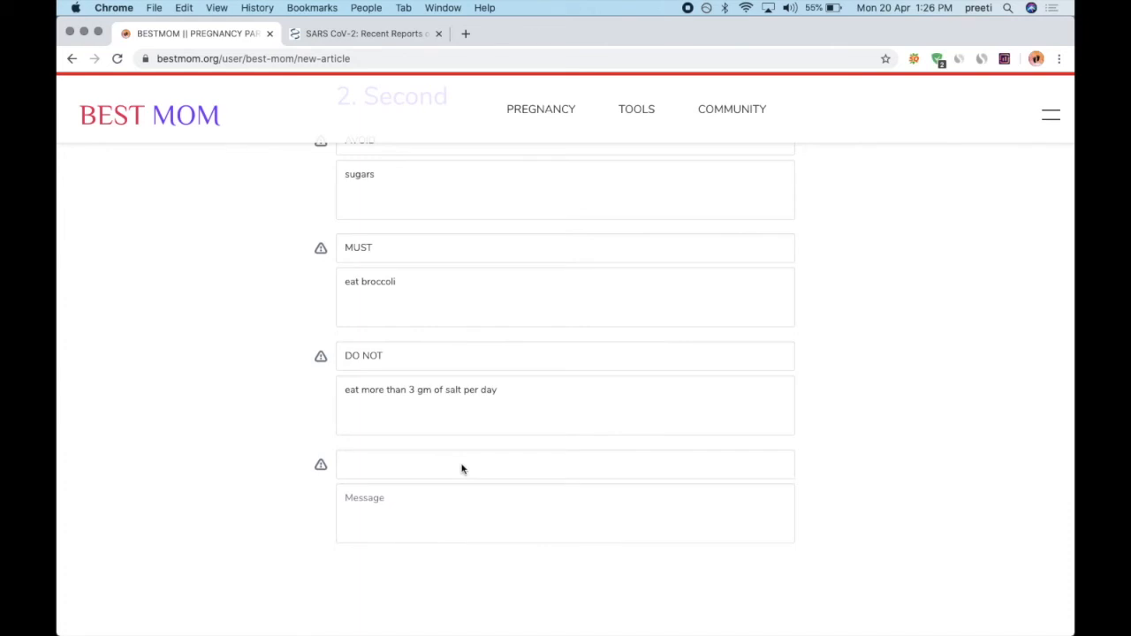
click(484, 475)
text(CAUTION)
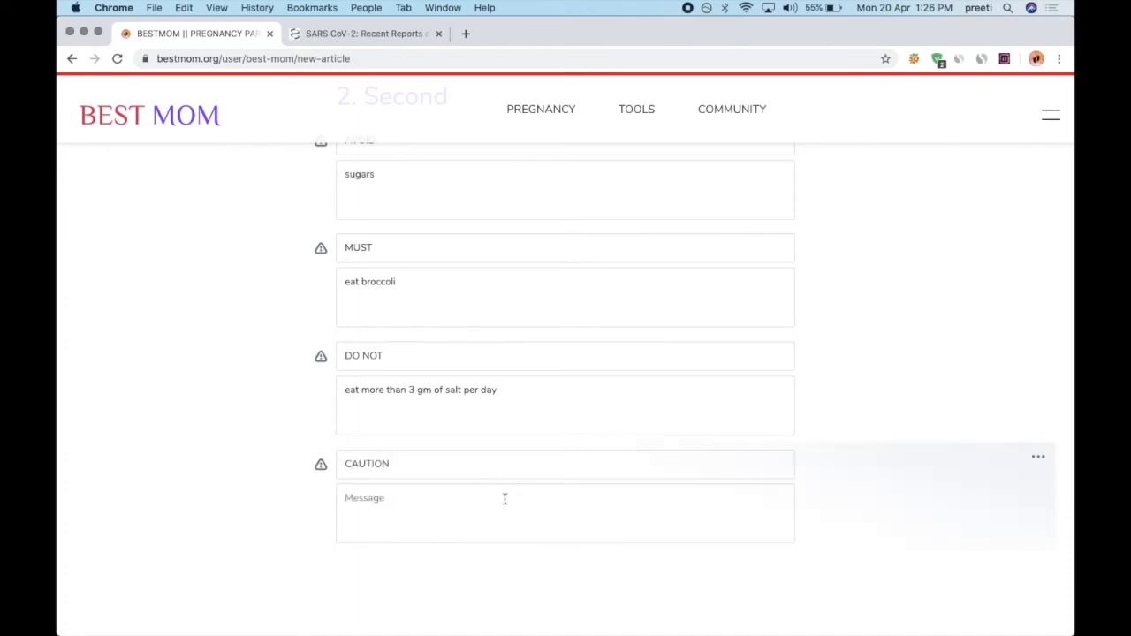
click(419, 512)
text(a)
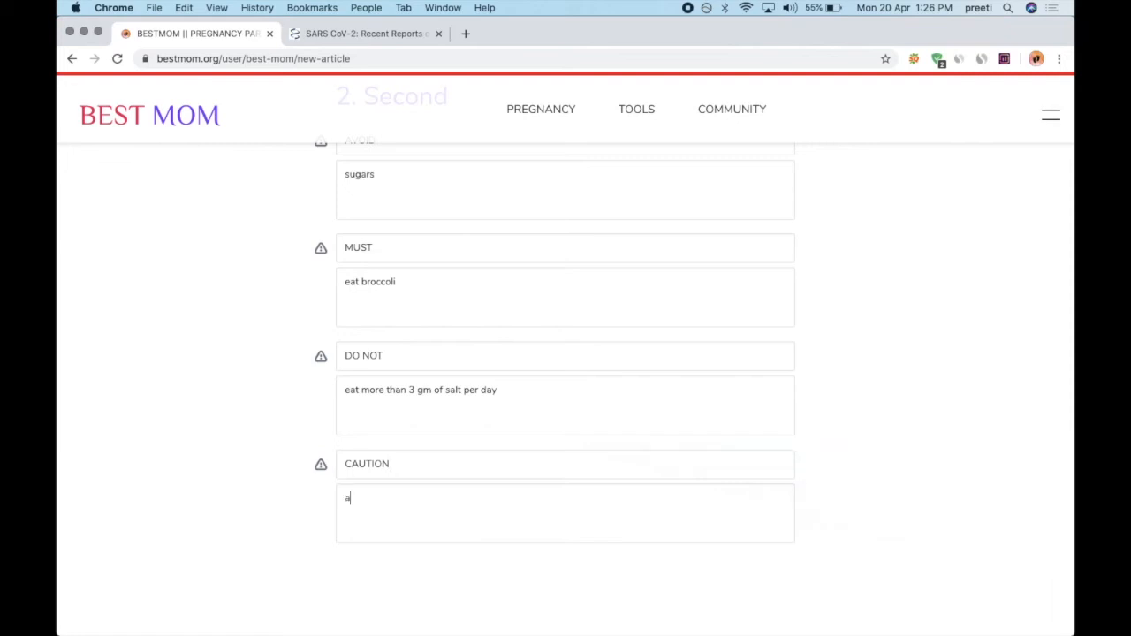
text(lways clean you veggies)
- Add a warning block titled "SUGGESTION" with the message "wash you hands before eating" below the CAUTION block
scroll(442, 504, down, 2)
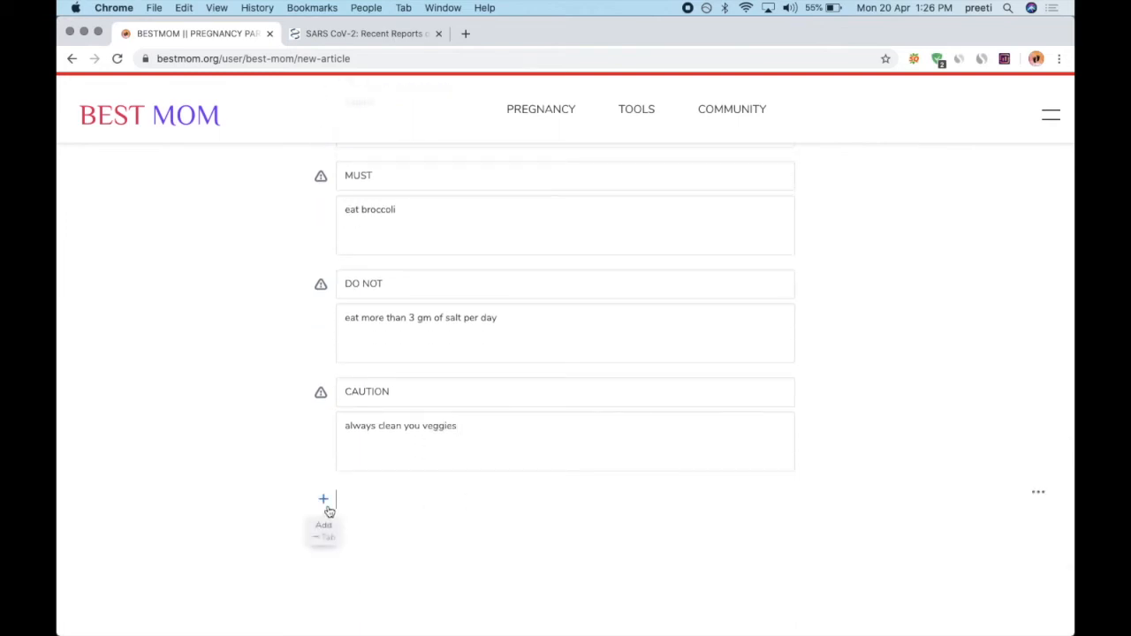
click(328, 510)
click(467, 503)
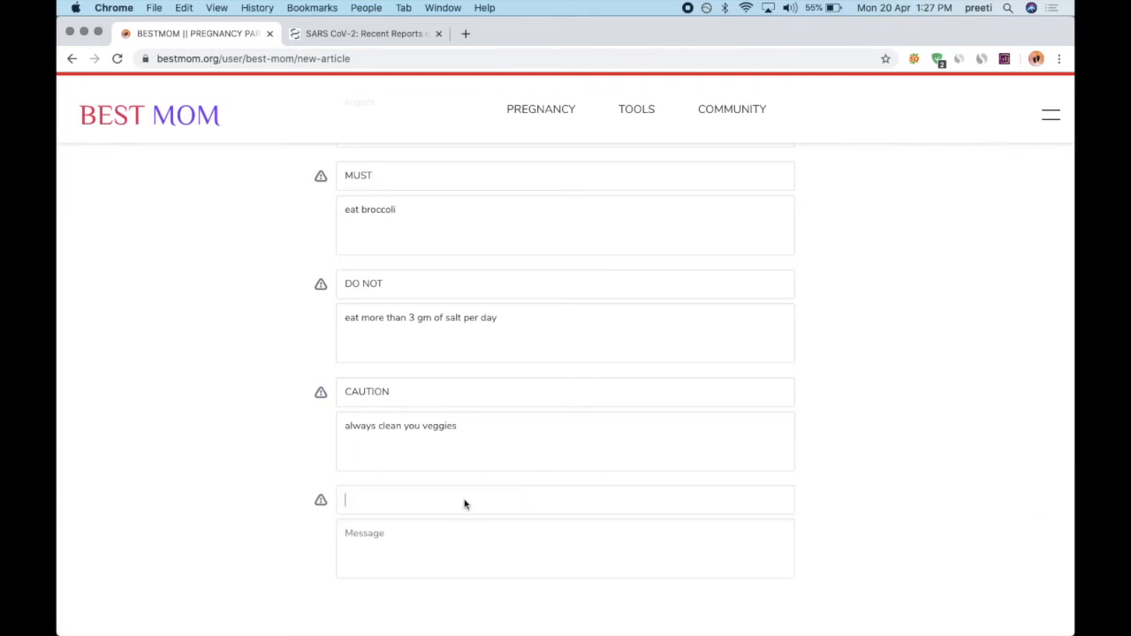
text(SUGGESTION)
click(408, 535)
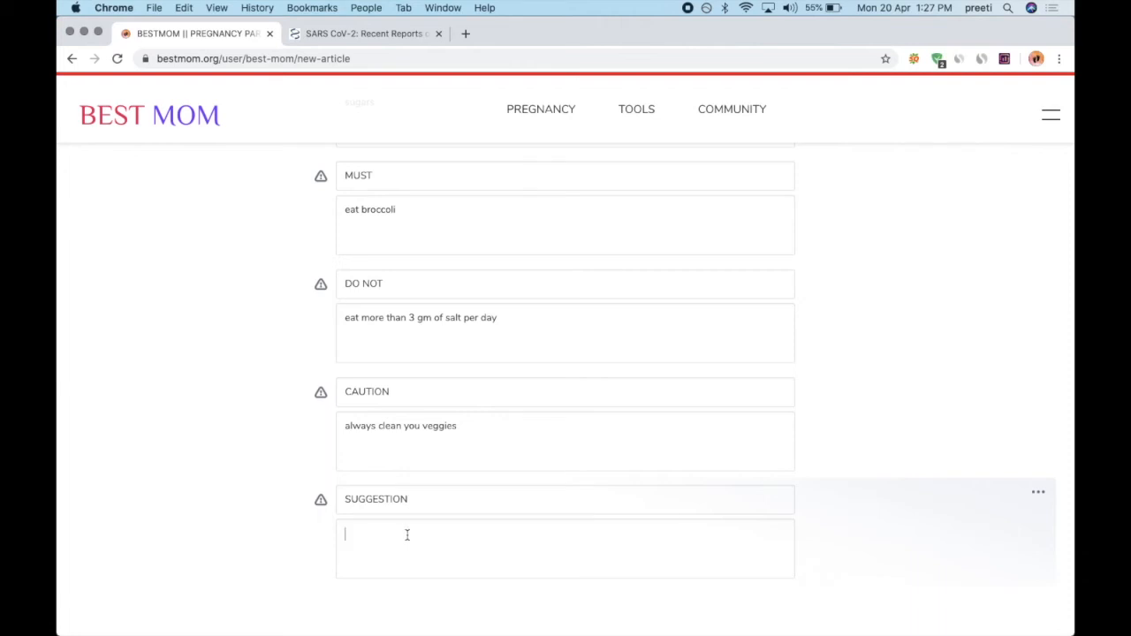
text(wash you hand)
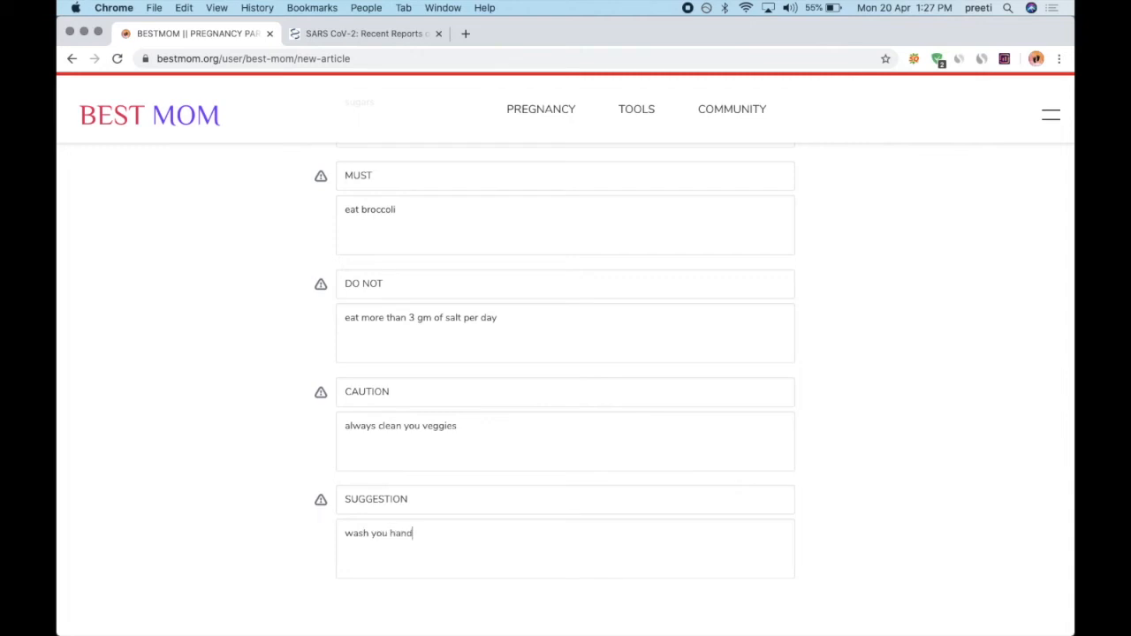
text(s before eating)
- Add another warning block titled "SUGGSTION" and copy the message "wash you hands before eating" into it from the block above
scroll(534, 553, down, 2)
click(393, 522)
click(322, 520)
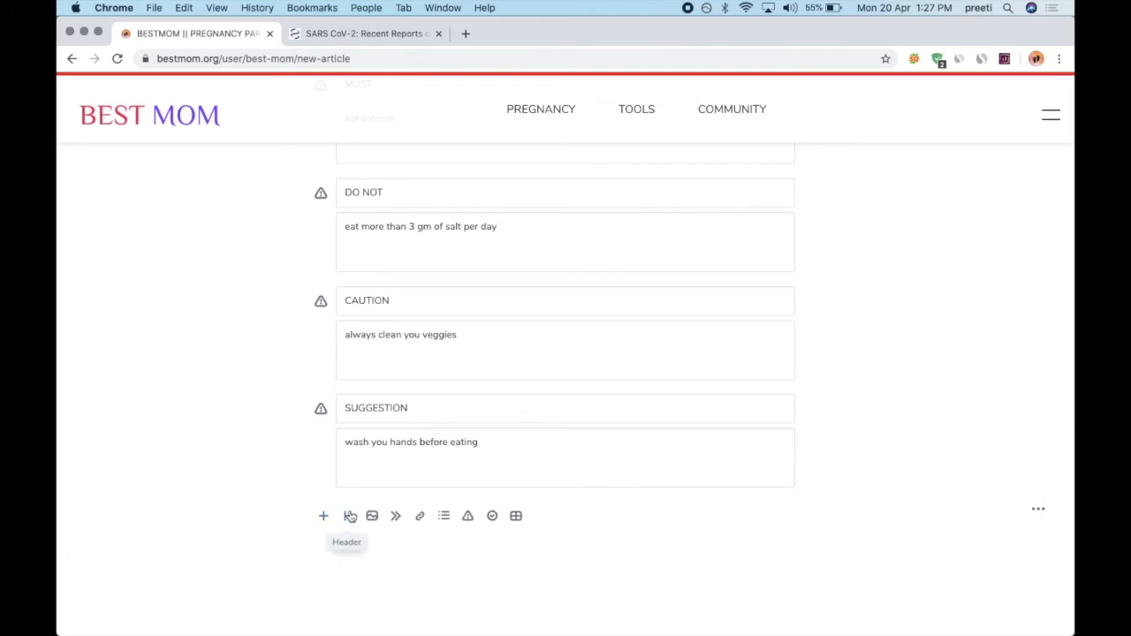
click(467, 516)
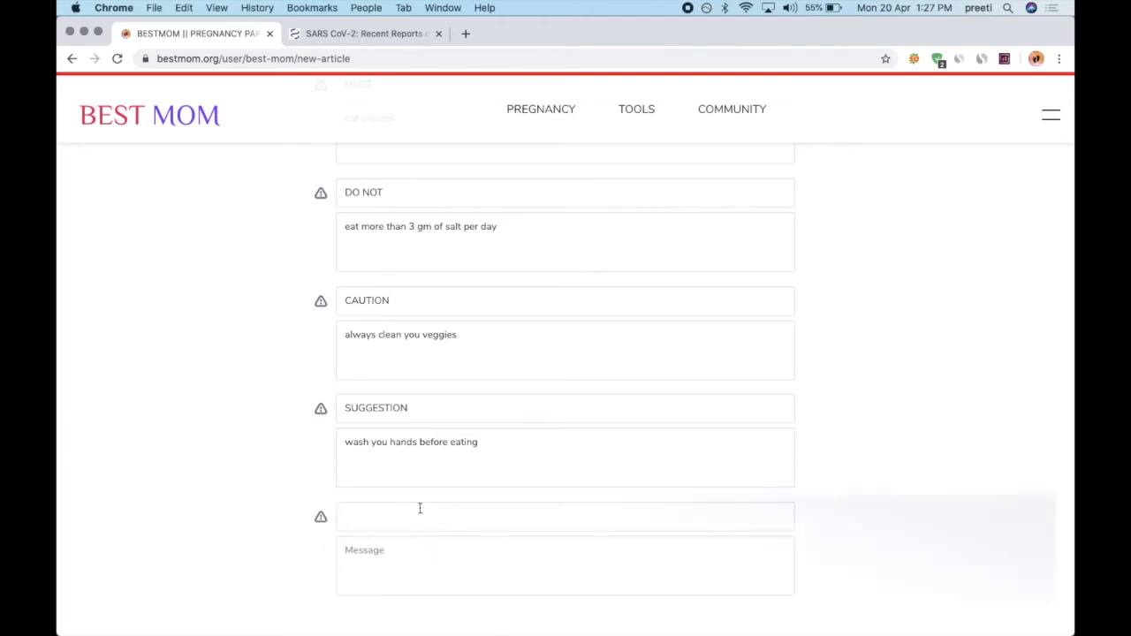
text(SUGGSTIO)
drag(370, 519, 345, 519)
click(418, 546)
drag(488, 442, 343, 446)
key(super+c)
click(368, 566)
key(super+v)
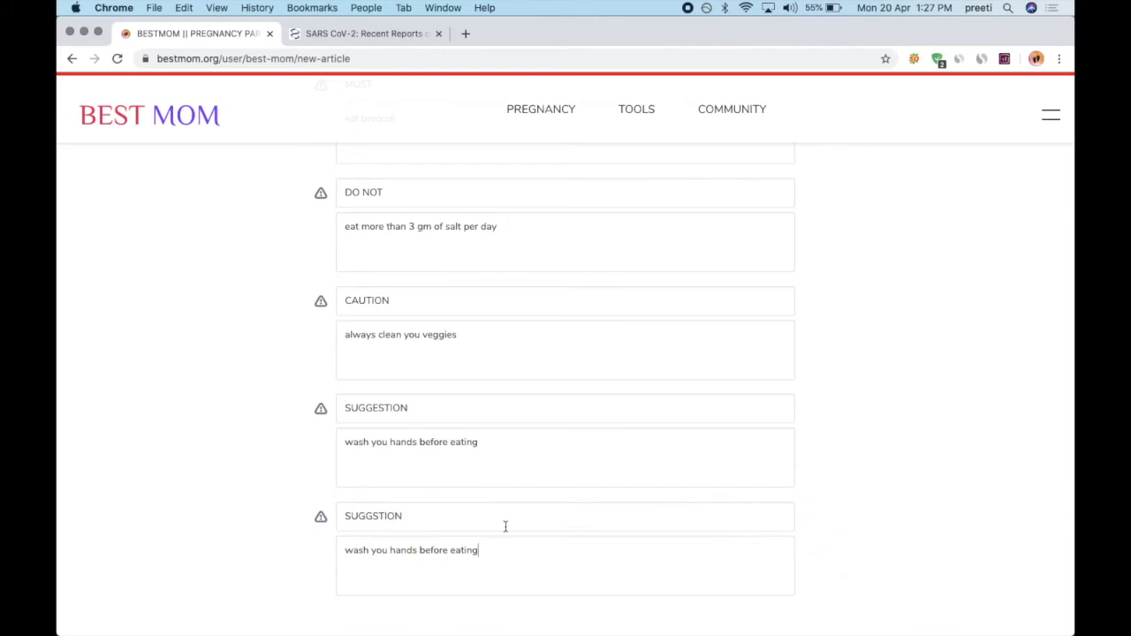
- Add a checklist below the last warning block with the items "Get up early" and "brush your teeth"
scroll(505, 531, down, 3)
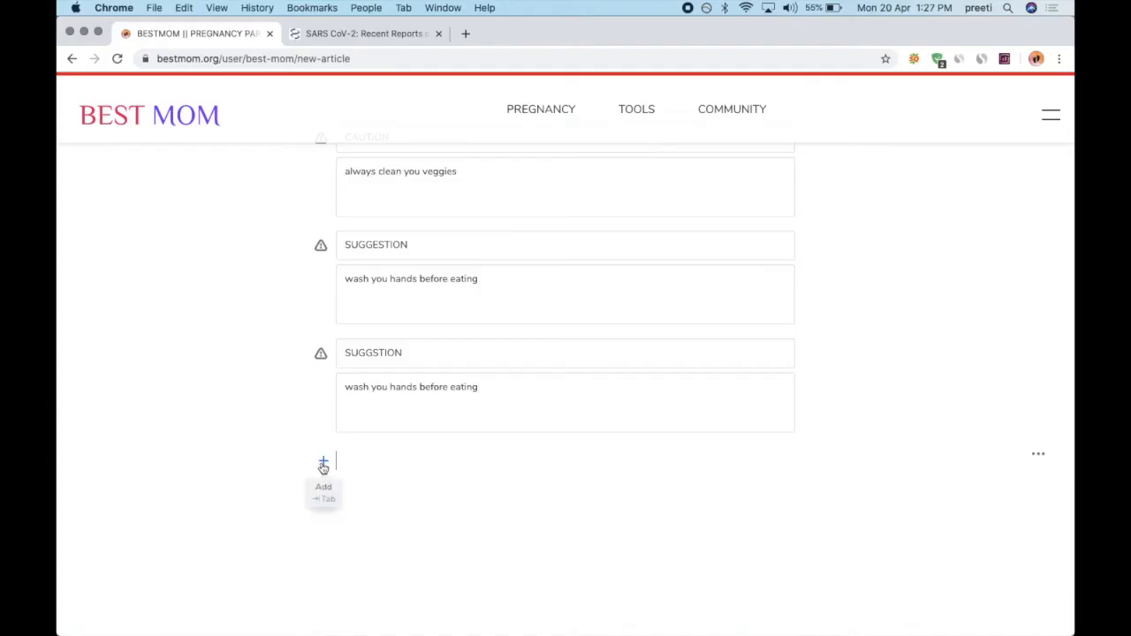
click(323, 460)
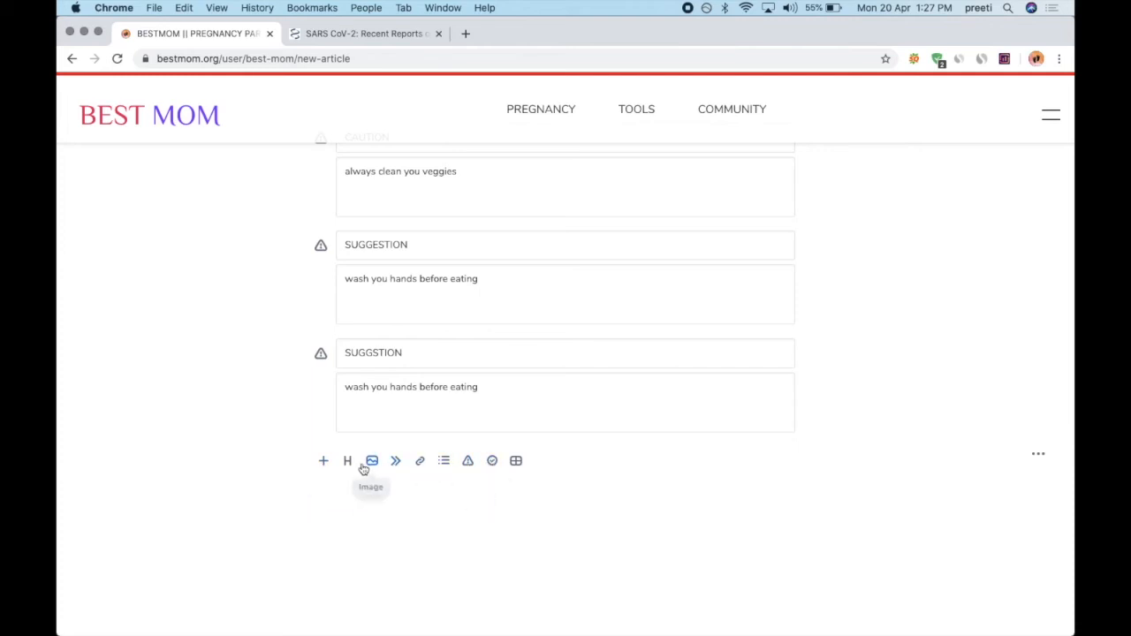
click(492, 461)
text(Get)
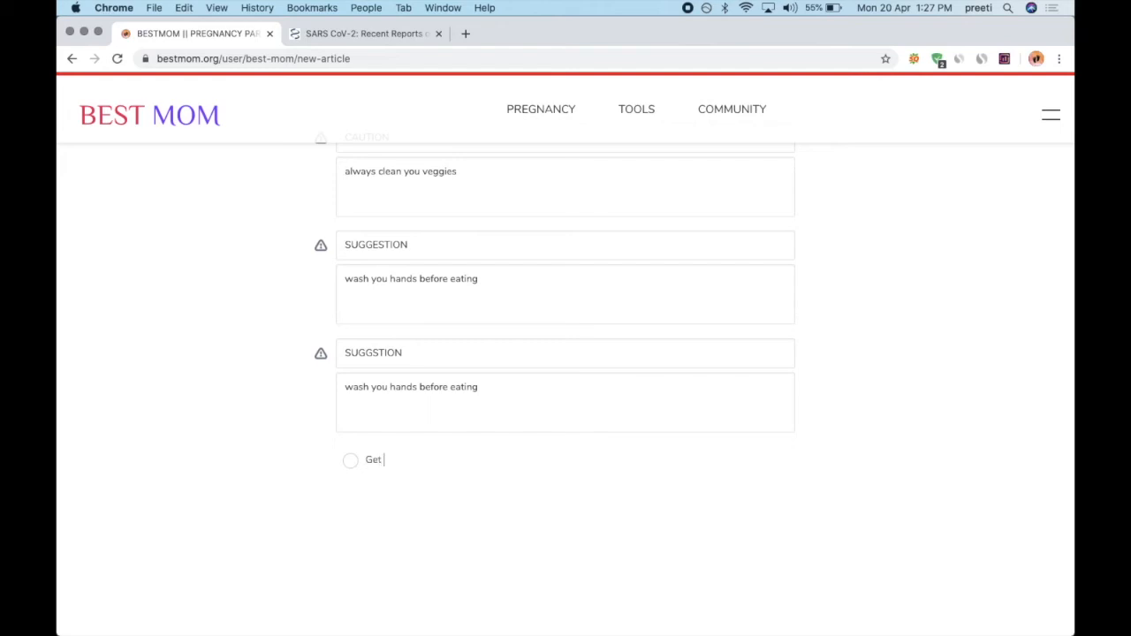
text( up early)
key(Return)
text(brush your teeth)
key(Return)
- Extend the checklist with the items "Go market", "Get some veggies", "Cook them properly" and "Eat healthy"
text(Go)
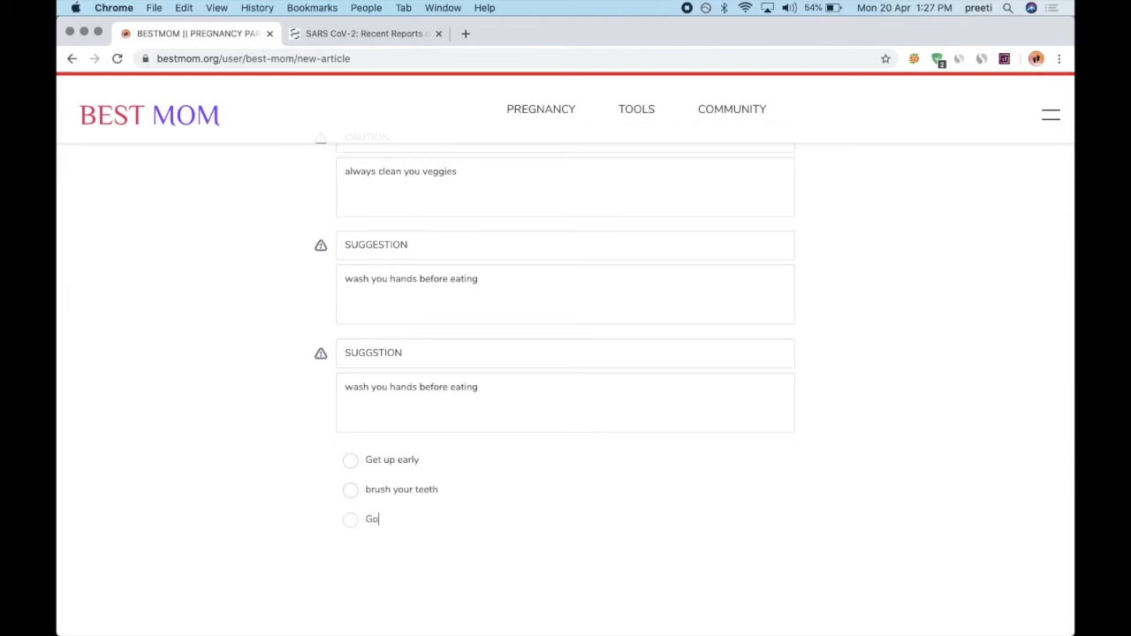
text( market)
key(Return)
text(Get some veggies)
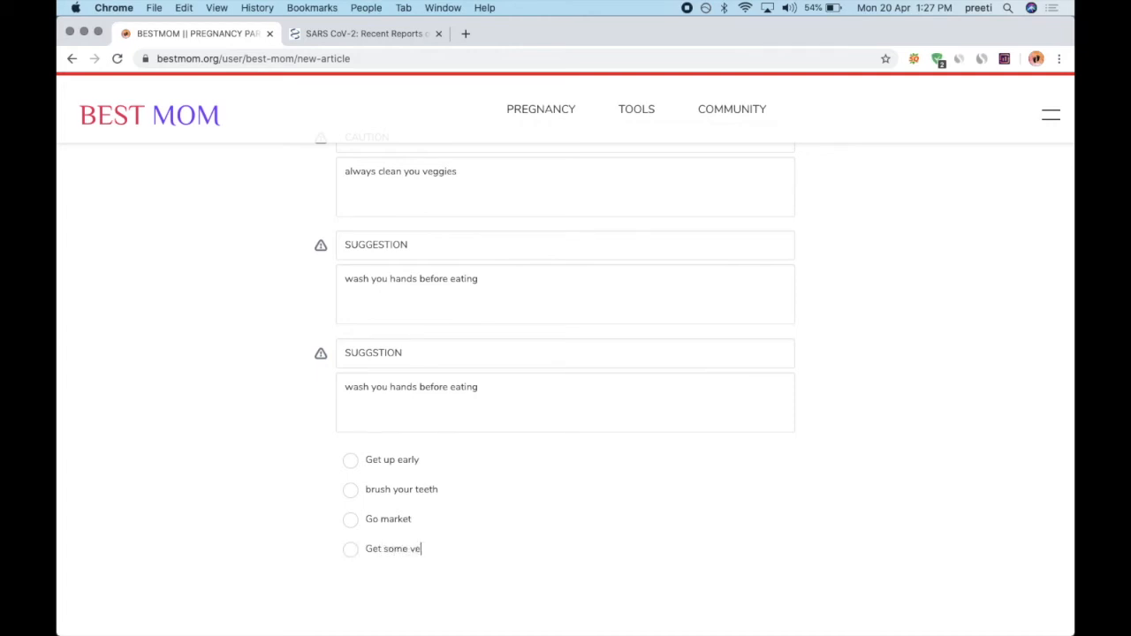
key(Return)
text(Cook them properly)
key(Return)
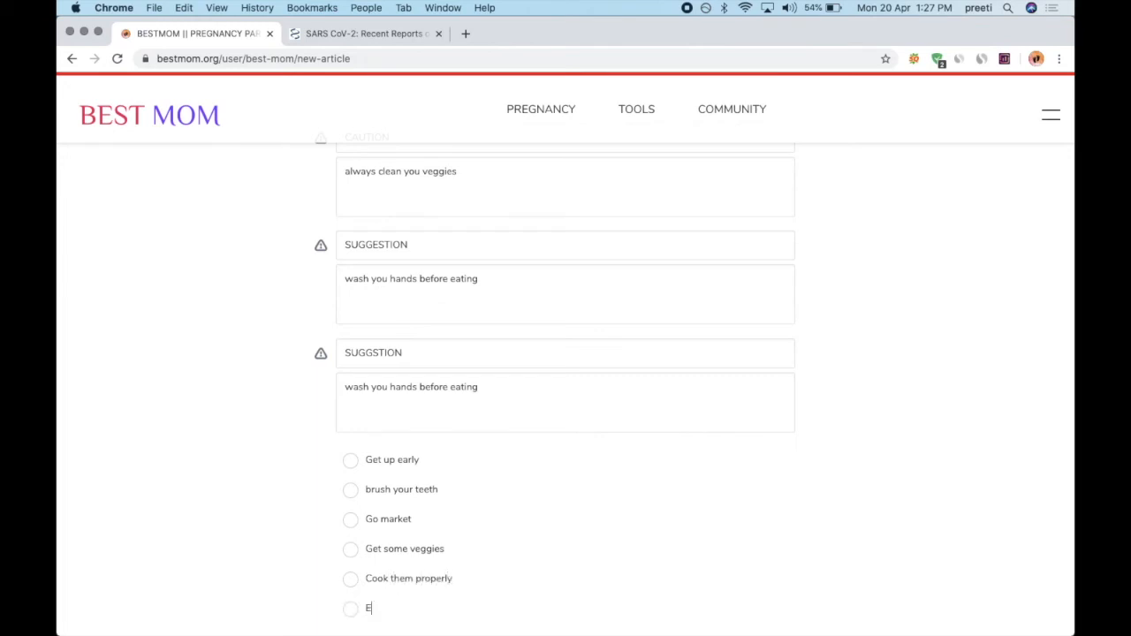
text(Eat healthy)
- Mark the checklist items "Get up early", "brush your teeth" and "Go market" as done
scroll(523, 415, down, 3)
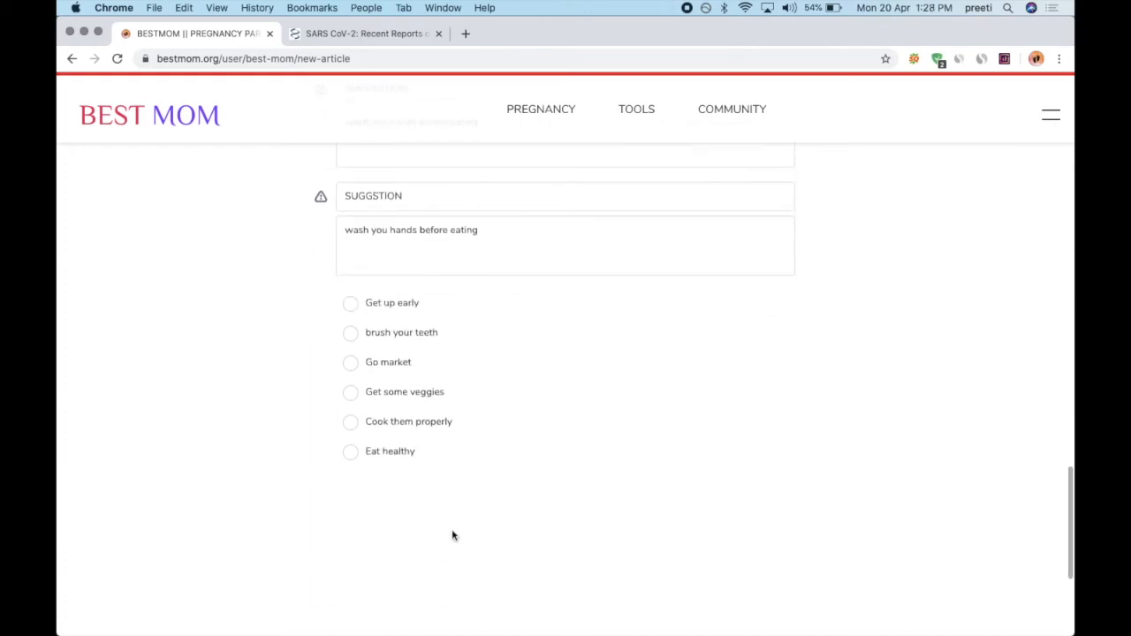
click(351, 306)
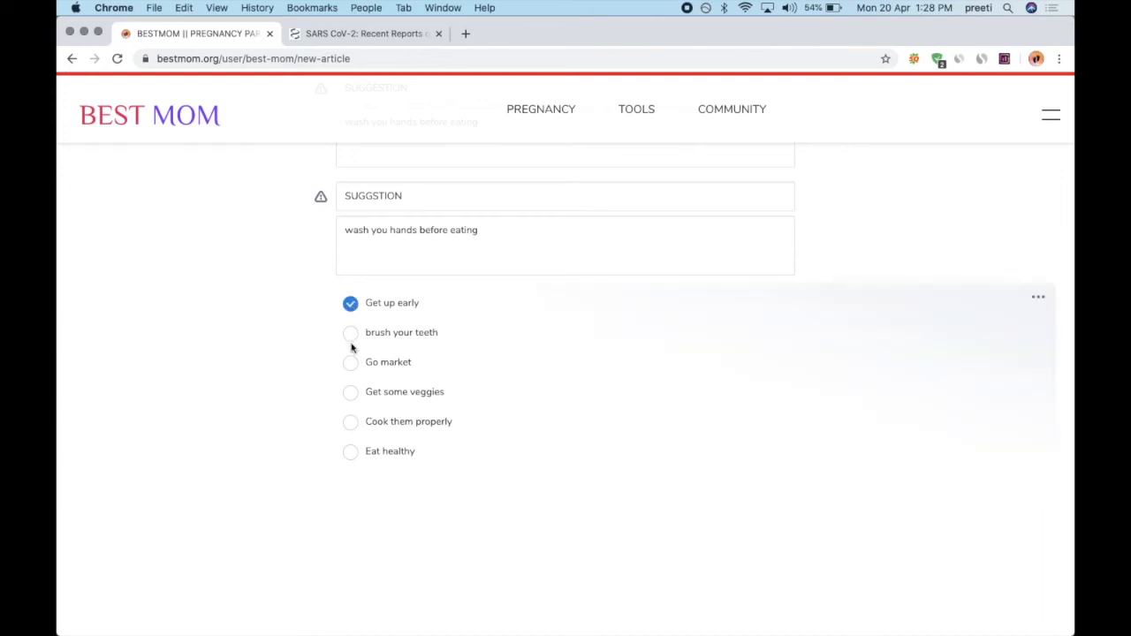
click(351, 336)
click(351, 364)
- Insert a table block in a new block below the checklist
scroll(425, 490, down, 2)
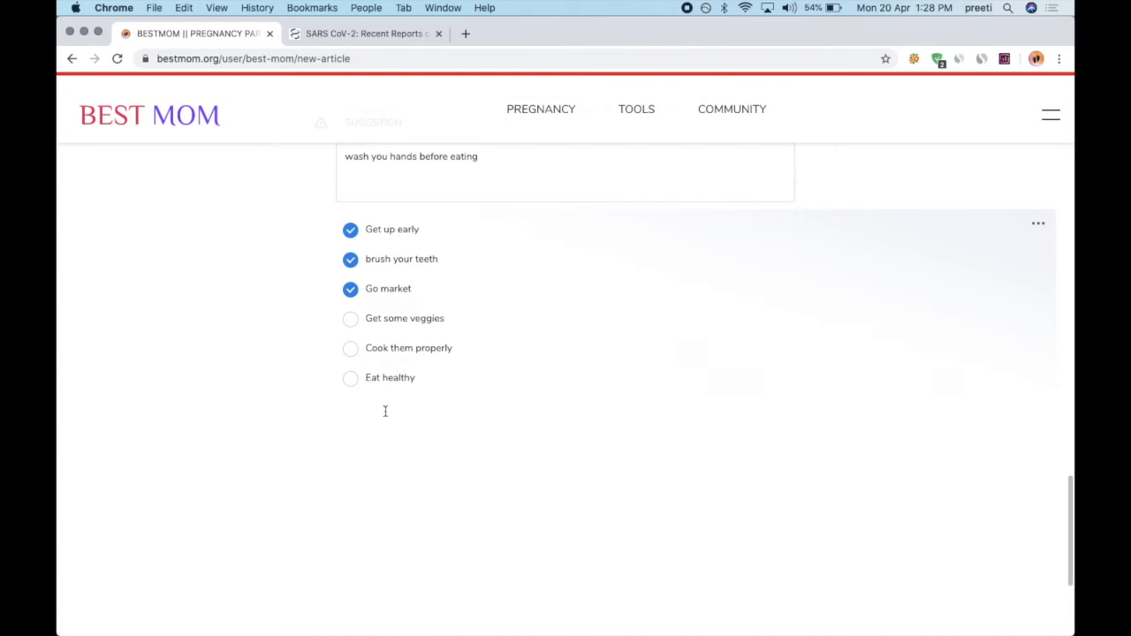
scroll(516, 450, up, 3)
scroll(515, 447, down, 1)
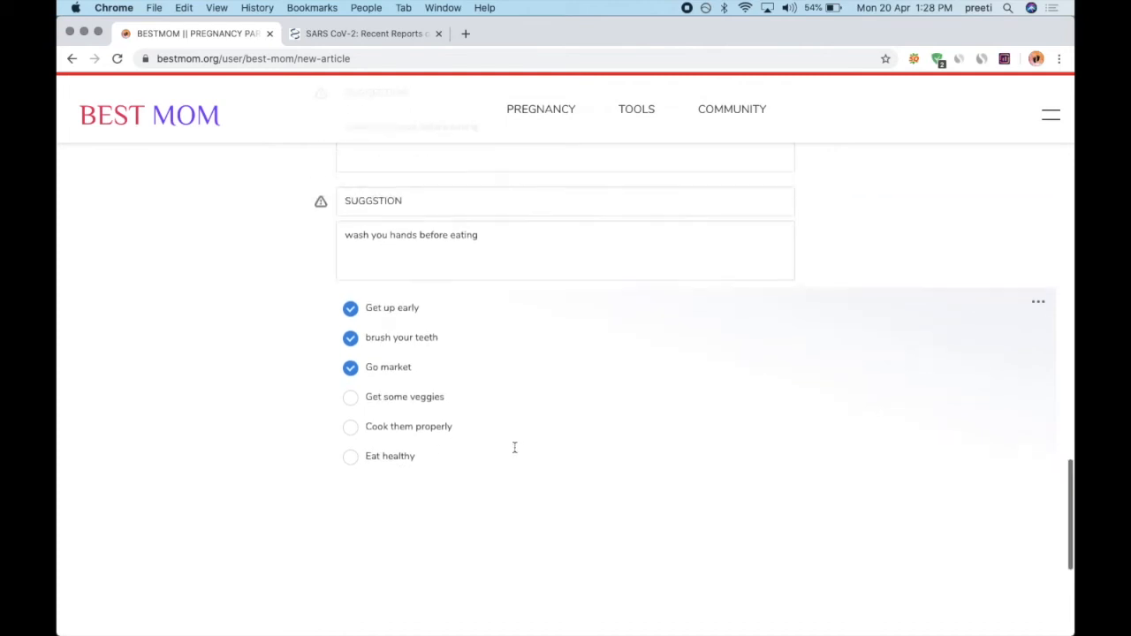
click(359, 535)
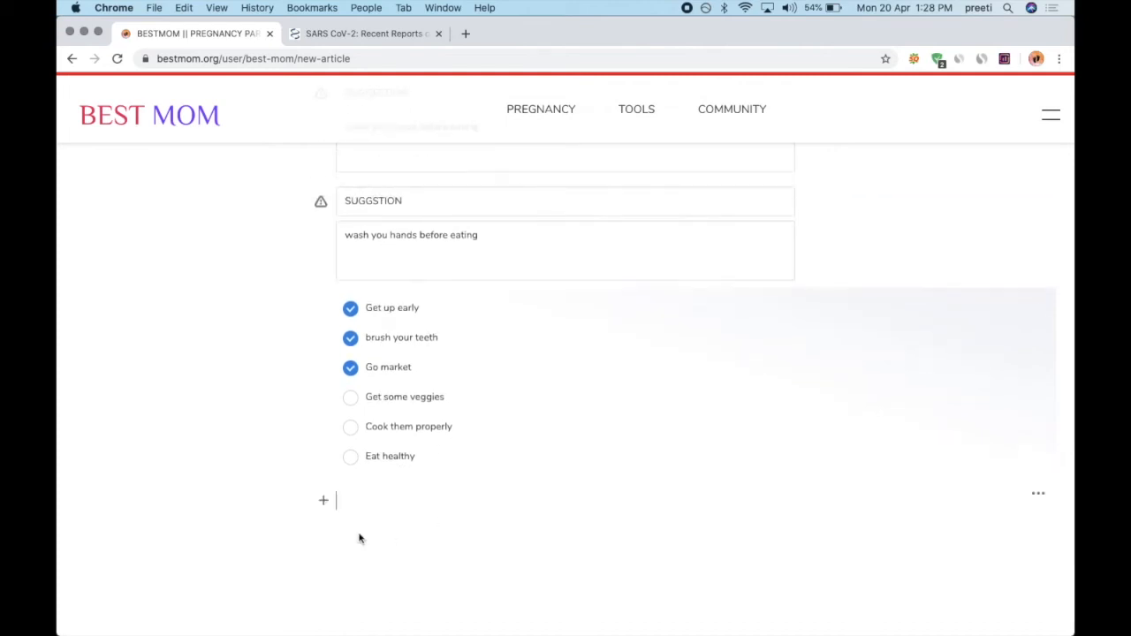
click(323, 504)
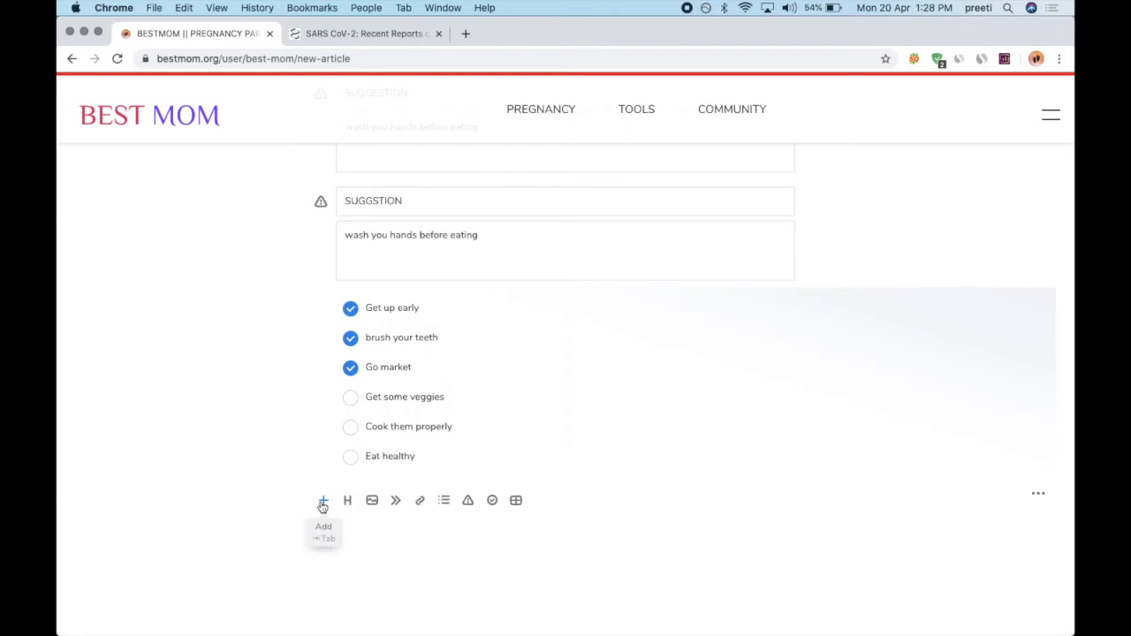
click(516, 502)
scroll(523, 501, down, 2)
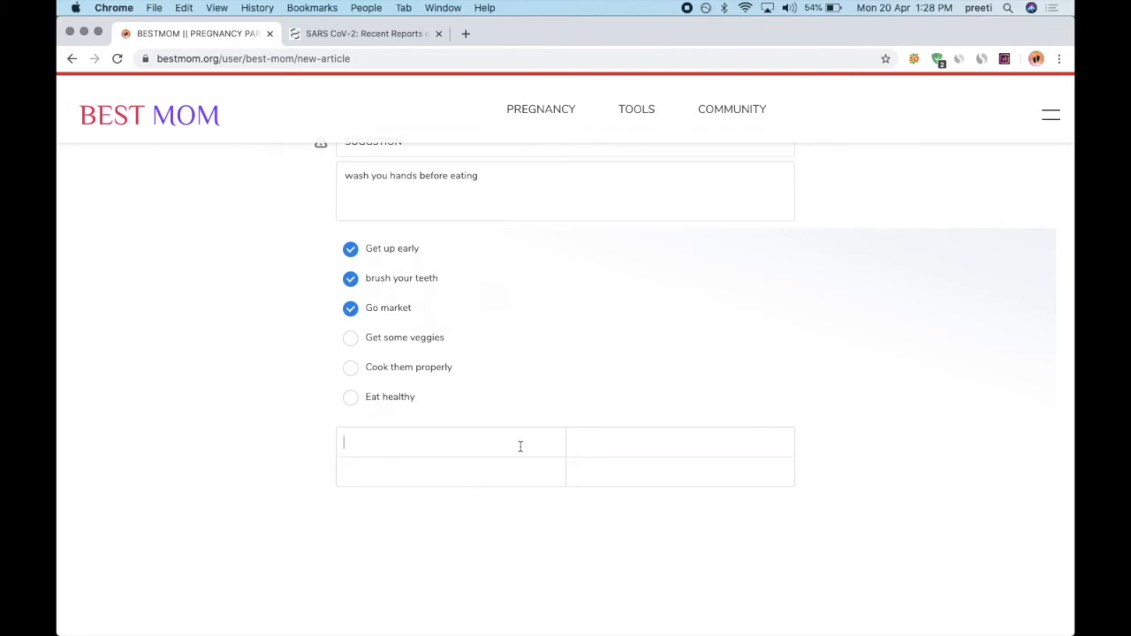
- Add two rows and one column to the table, making it four rows by three columns
mouse_move(487, 457)
mouse_move(428, 459)
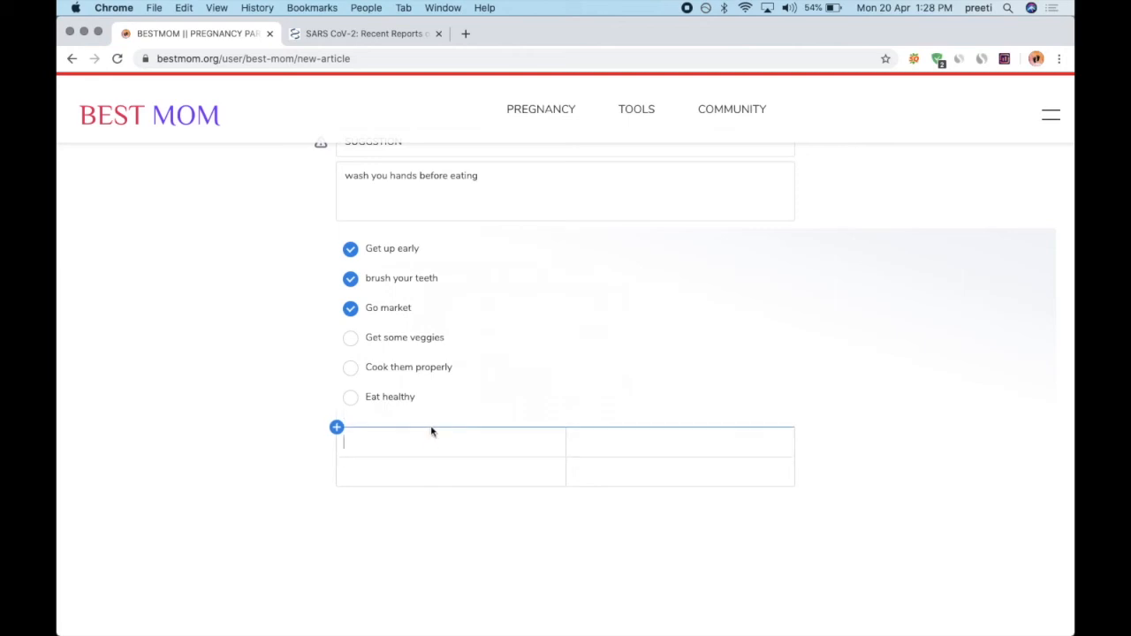
click(416, 487)
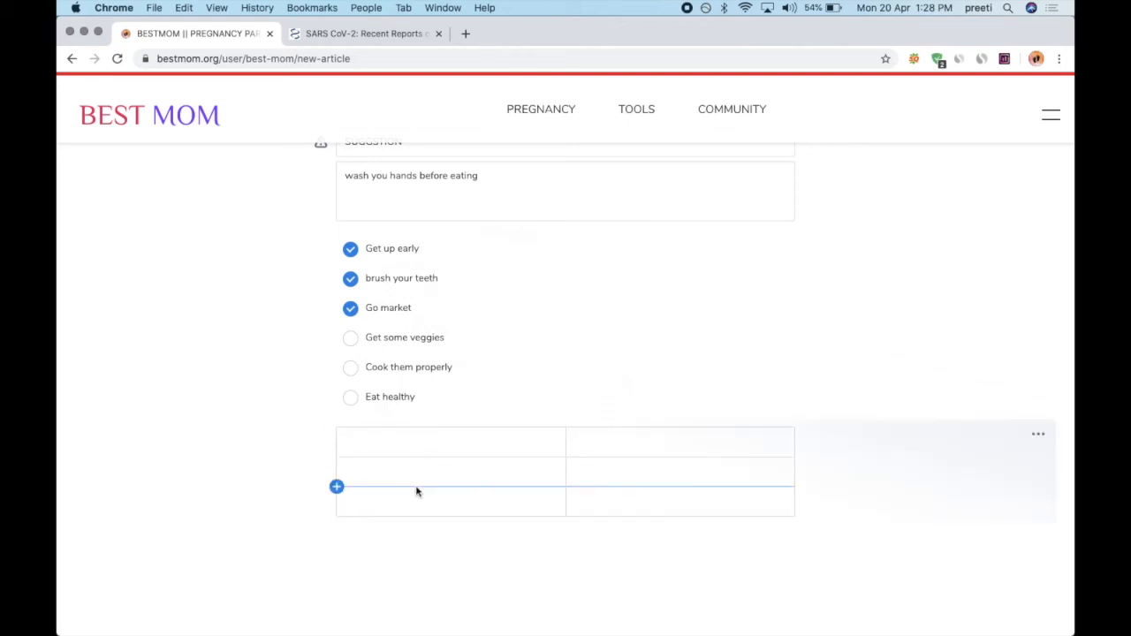
click(412, 520)
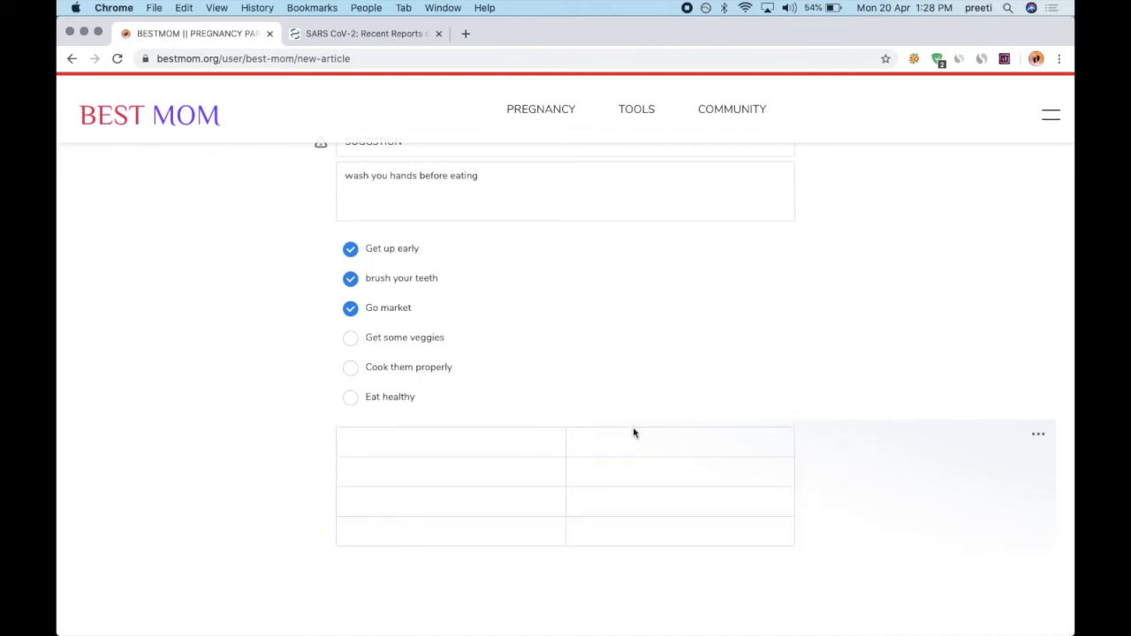
click(566, 442)
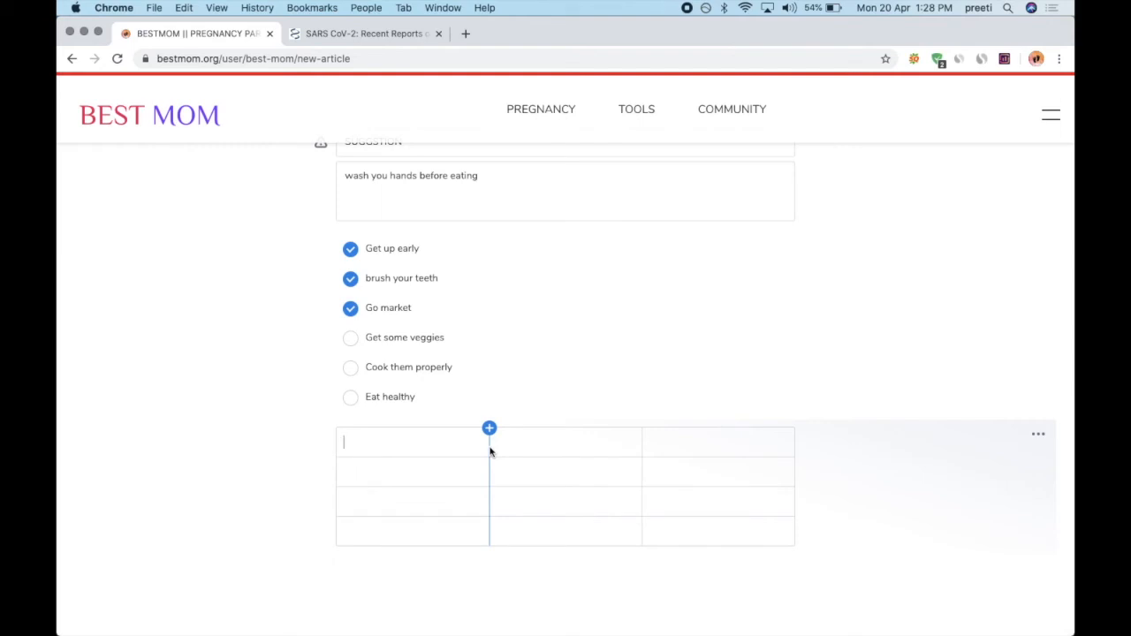
mouse_move(444, 462)
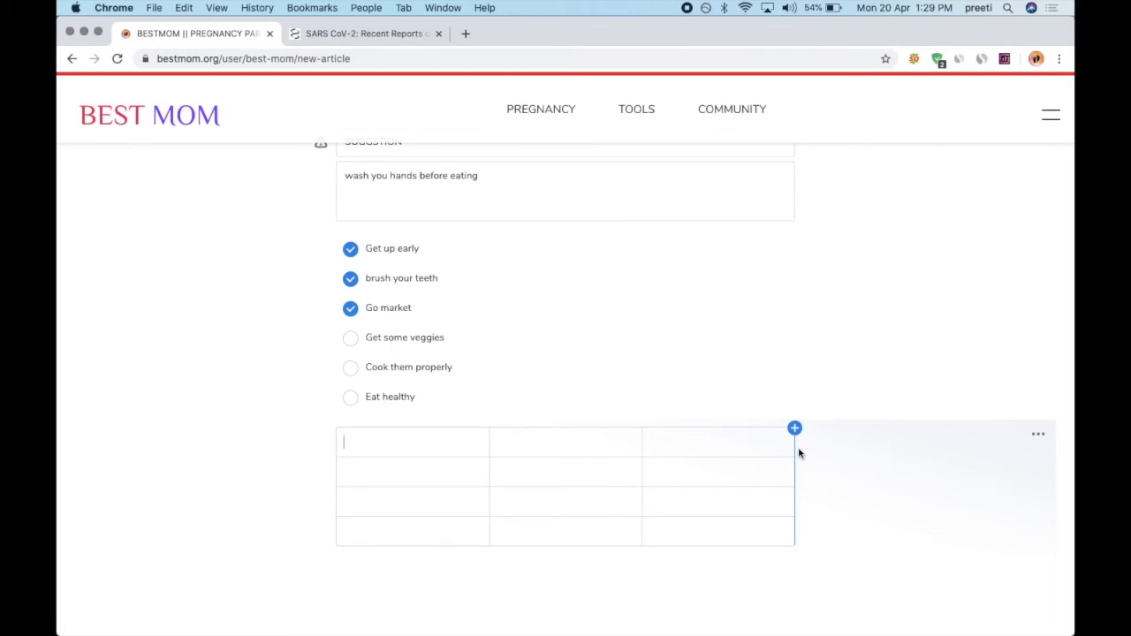
- Fill the table's first row with "Table Header", "Header 2" and "head 3", and add one more row to the table
scroll(554, 409, down, 1)
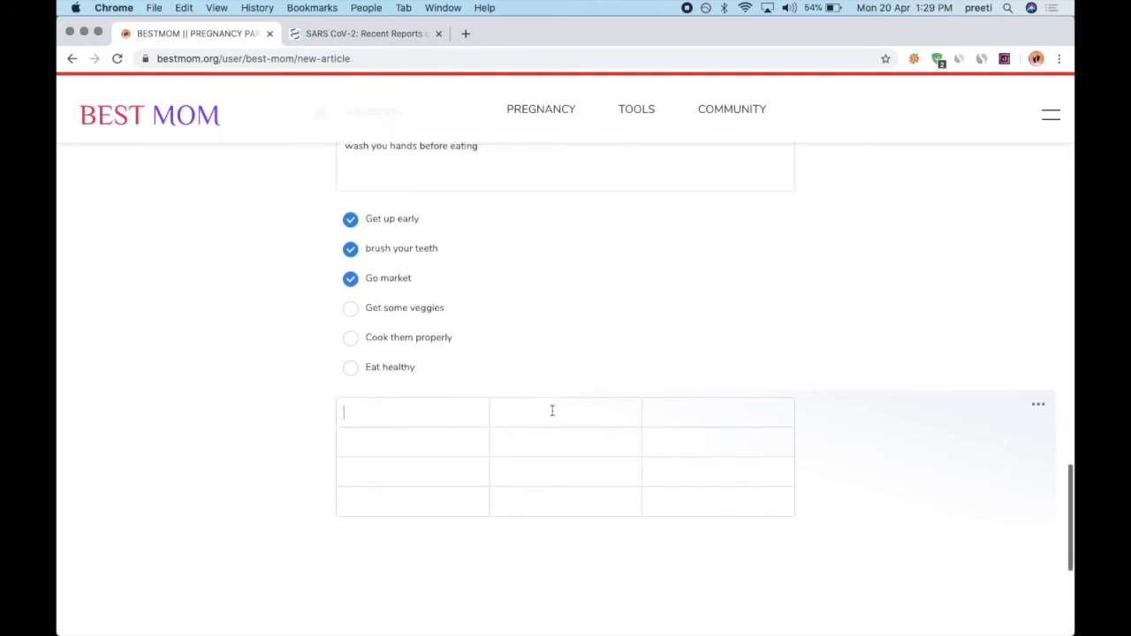
click(432, 401)
text(Tan)
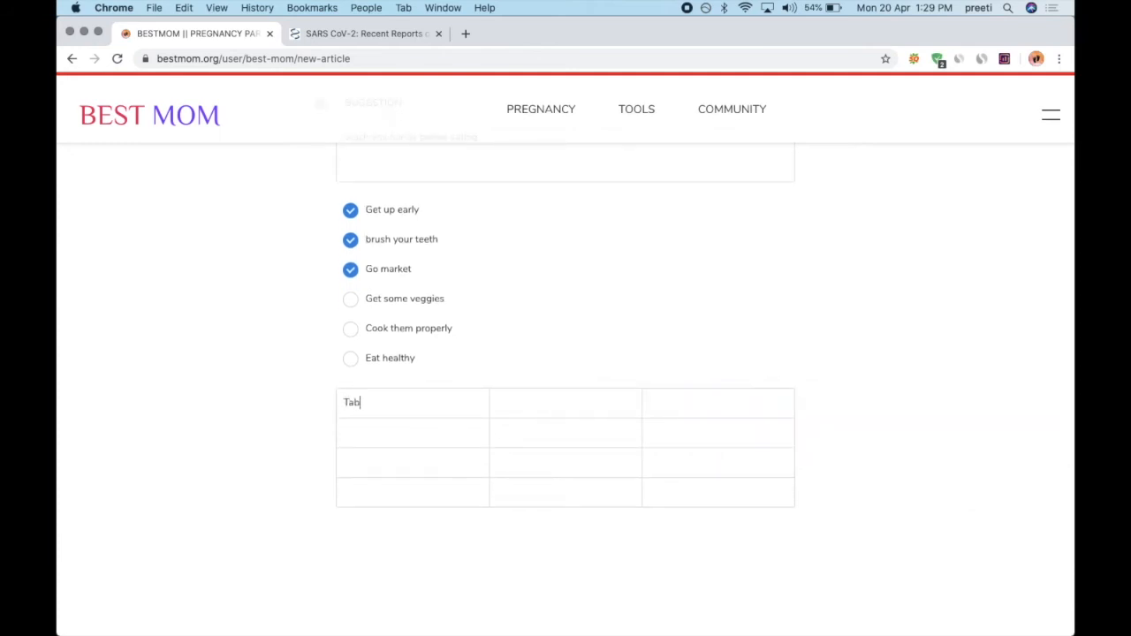
text(le Header)
click(559, 419)
text(Header 2)
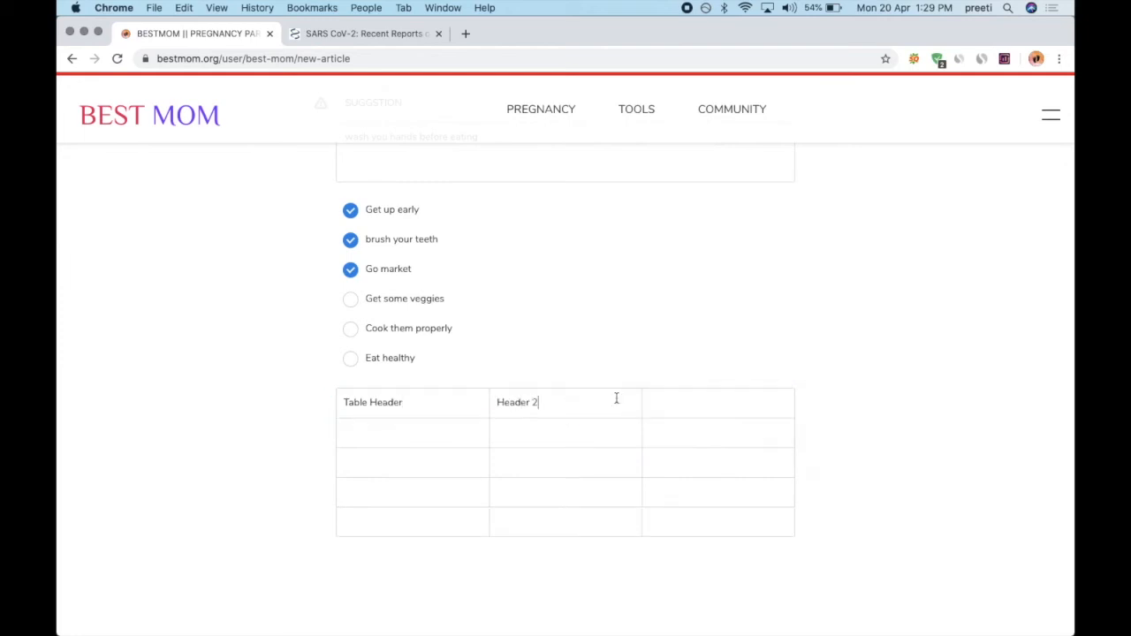
click(717, 401)
text(head 3)
- Enter "content" in the table cell under "Table Header"
click(397, 429)
text(content)
click(421, 455)
- Start a new empty text block below the table
scroll(610, 488, down, 2)
scroll(614, 437, up, 3)
scroll(616, 442, down, 3)
scroll(616, 438, up, 20)
scroll(616, 438, up, 5)
scroll(616, 439, down, 20)
scroll(616, 439, down, 20)
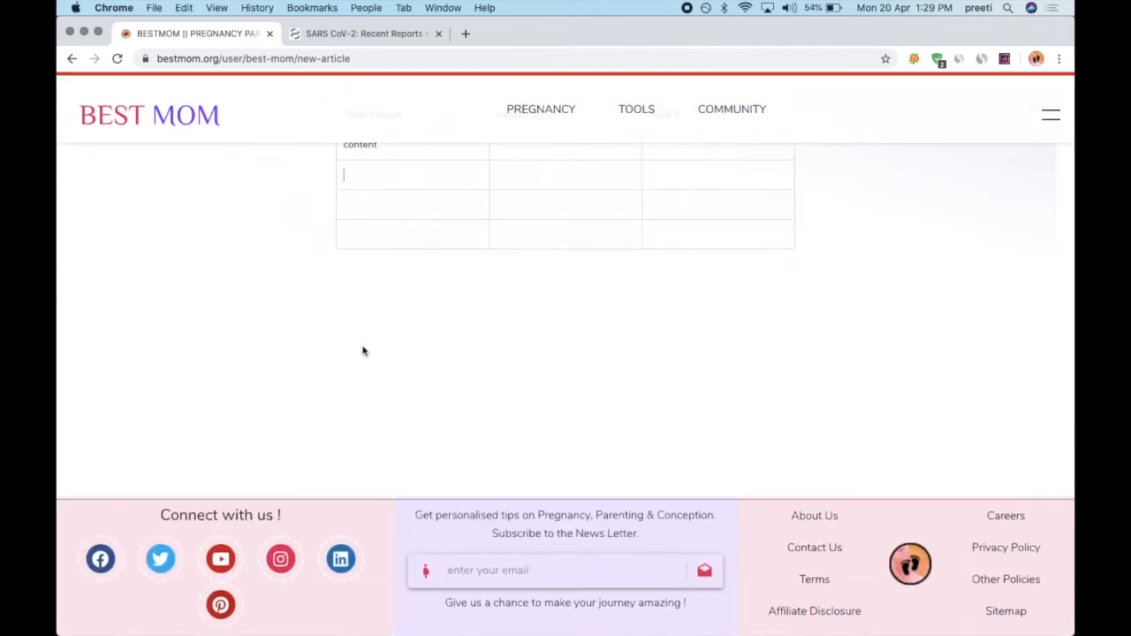
click(363, 351)
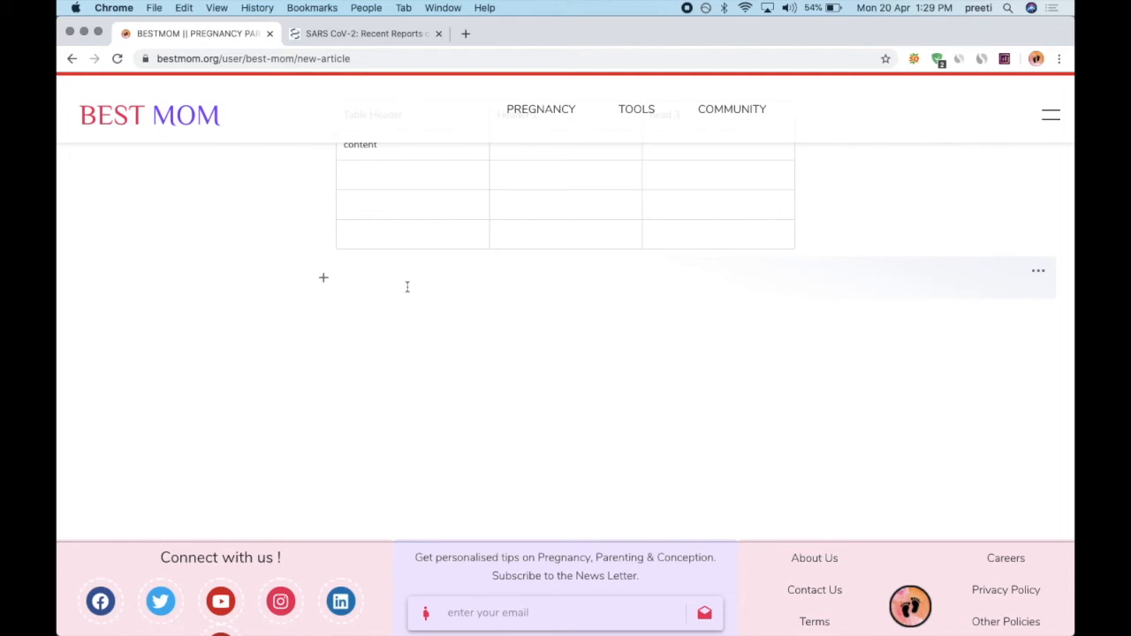
click(323, 286)
click(324, 286)
text(ho)
key(BackSpace)
key(BackSpace)
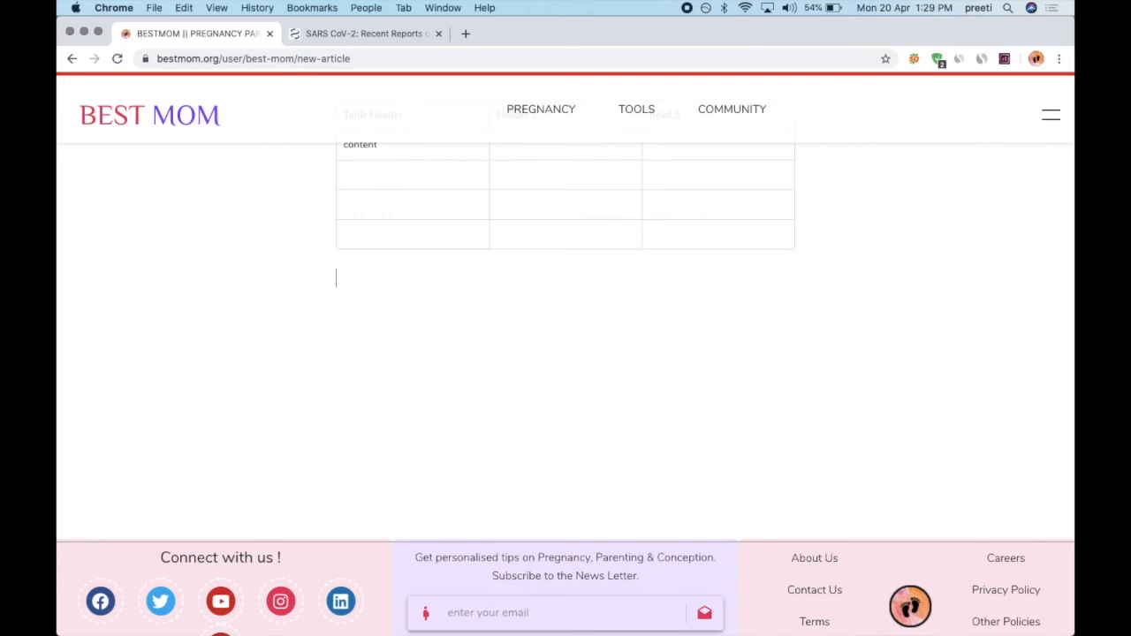
- Copy the full abstract text from the PubMed SARS CoV-2 page and paste it as a paragraph below the article's table
click(371, 33)
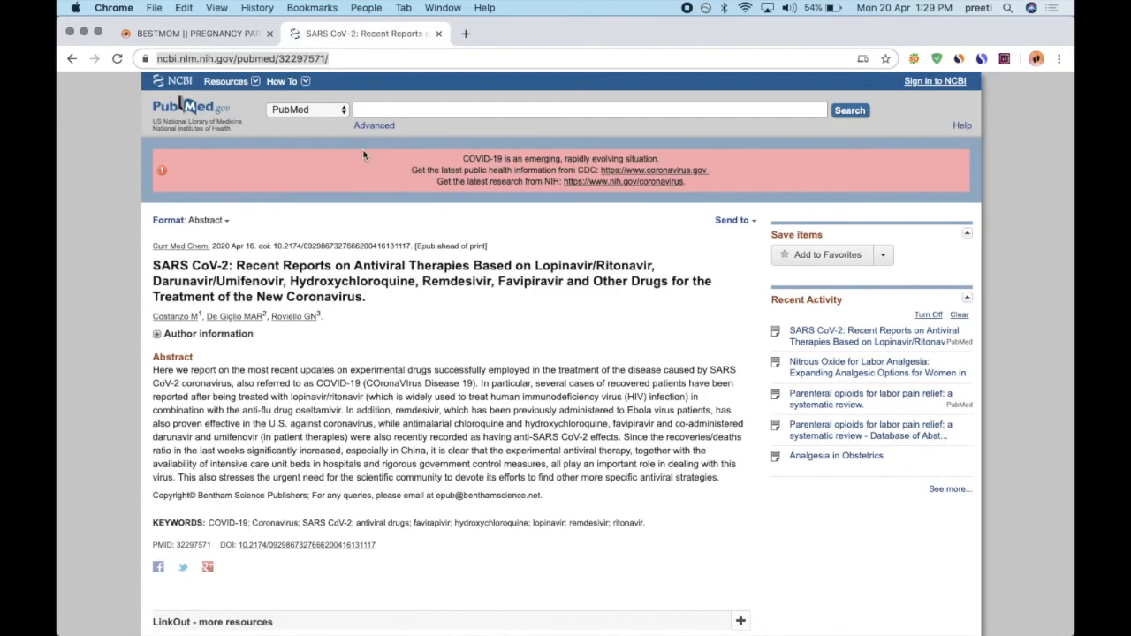
drag(154, 371, 712, 469)
key(super+c)
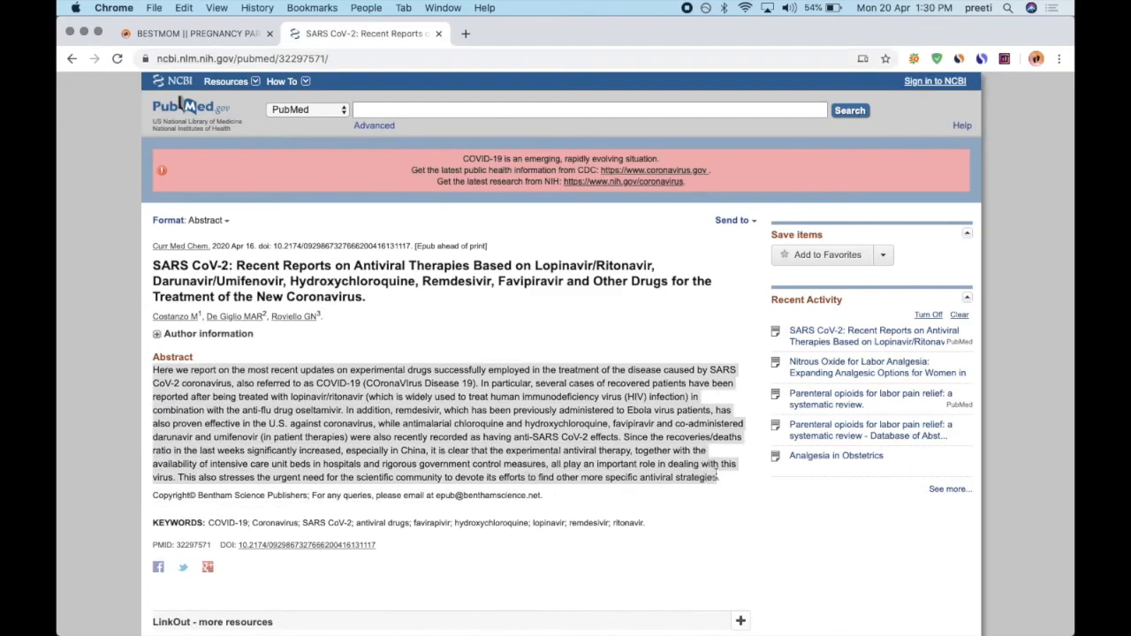
click(194, 34)
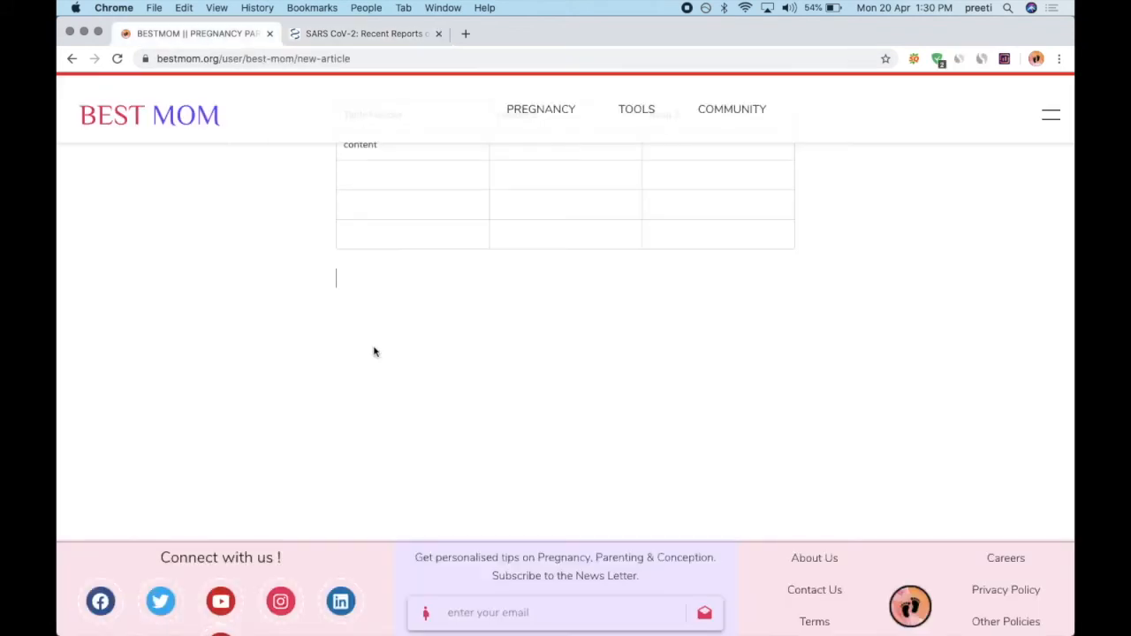
key(super+v)
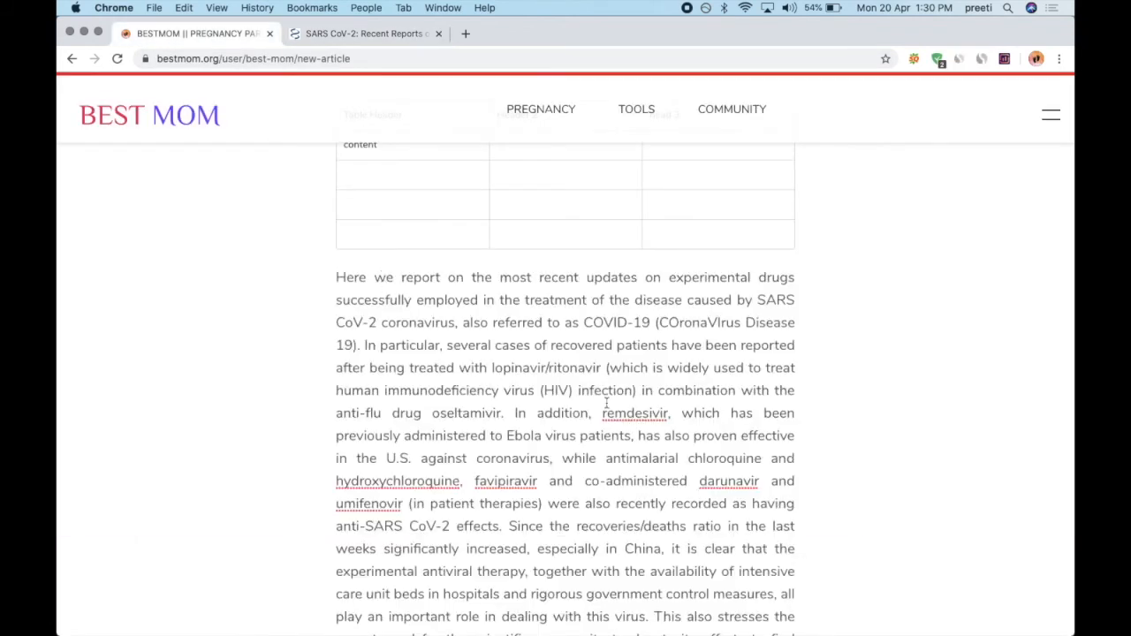
- Review the pasted paragraph and the article's blocks above it, from the bulleted list through the sections, warnings, checklist and table
scroll(607, 403, down, 3)
scroll(607, 404, up, 2)
click(694, 334)
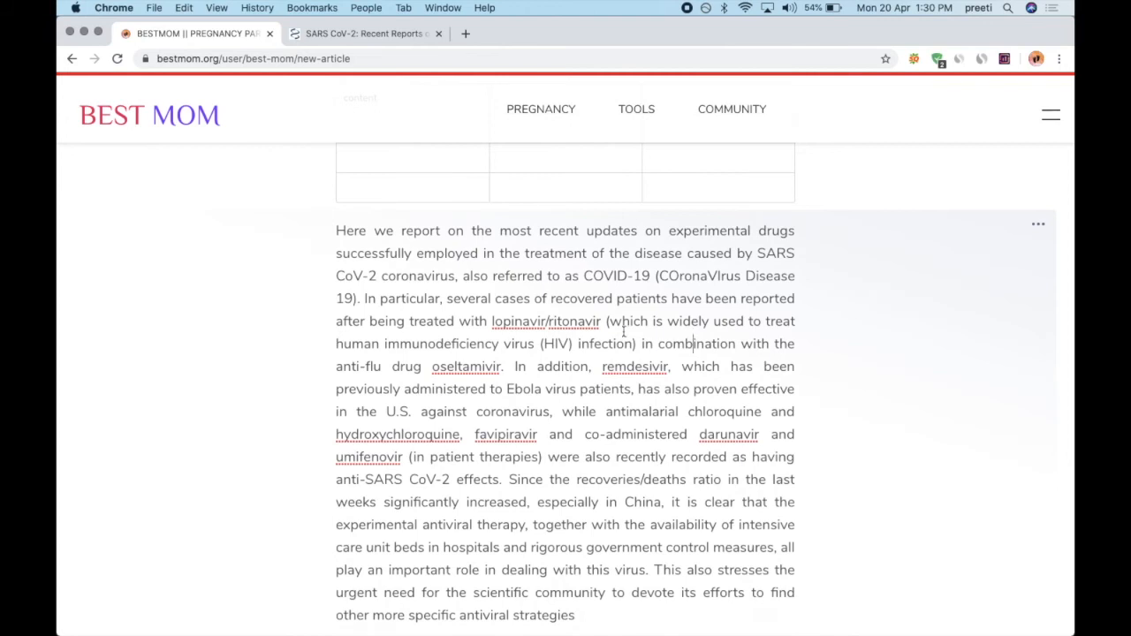
scroll(511, 327, up, 1)
scroll(511, 327, up, 5)
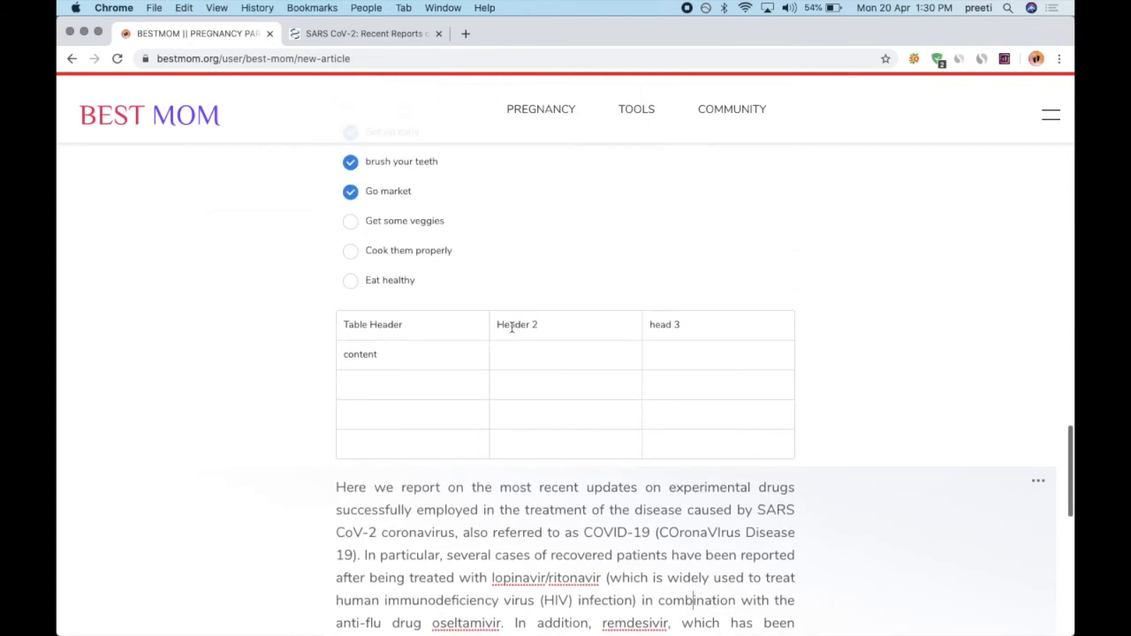
scroll(511, 327, up, 1)
scroll(511, 327, down, 2)
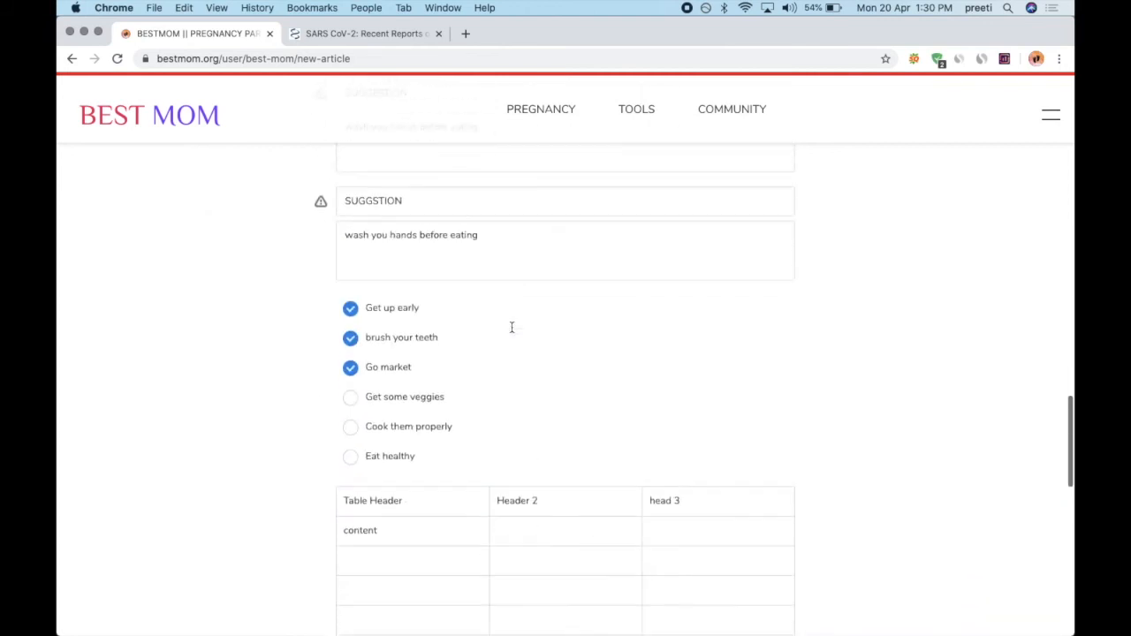
scroll(511, 327, up, 3)
scroll(511, 327, up, 9)
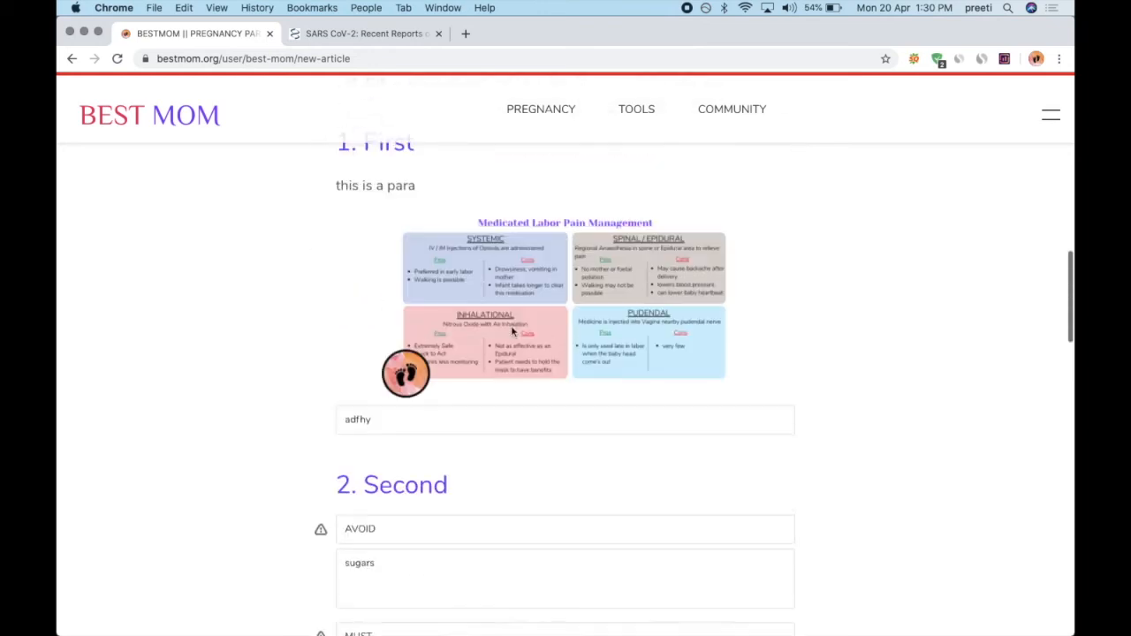
scroll(513, 332, down, 5)
scroll(511, 332, down, 2)
scroll(511, 327, up, 8)
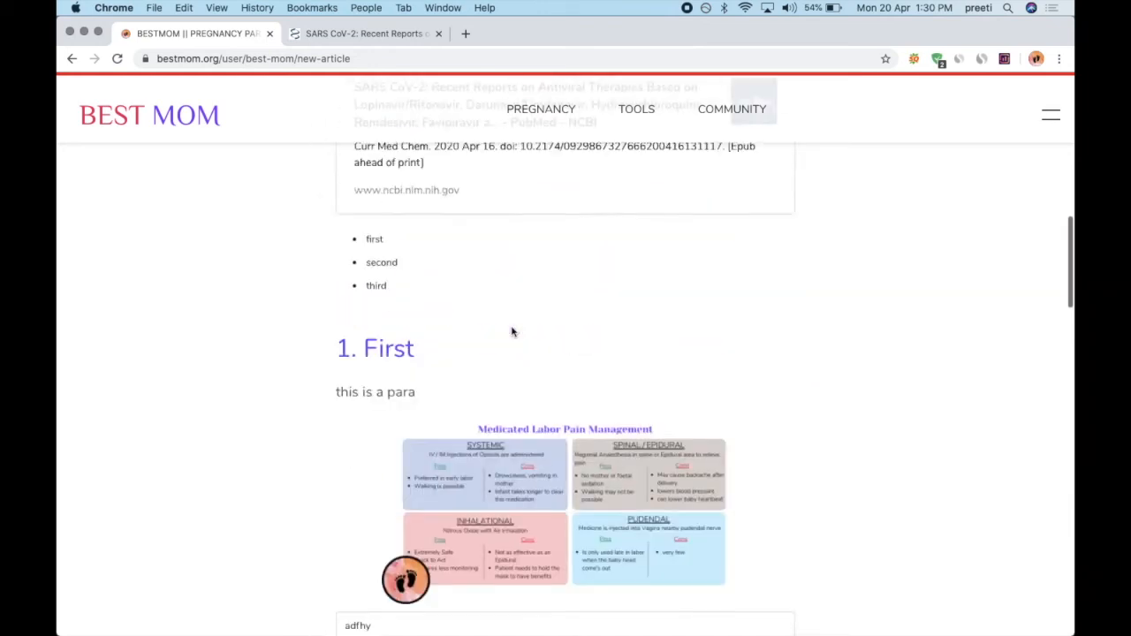
scroll(511, 327, down, 4)
scroll(511, 327, down, 5)
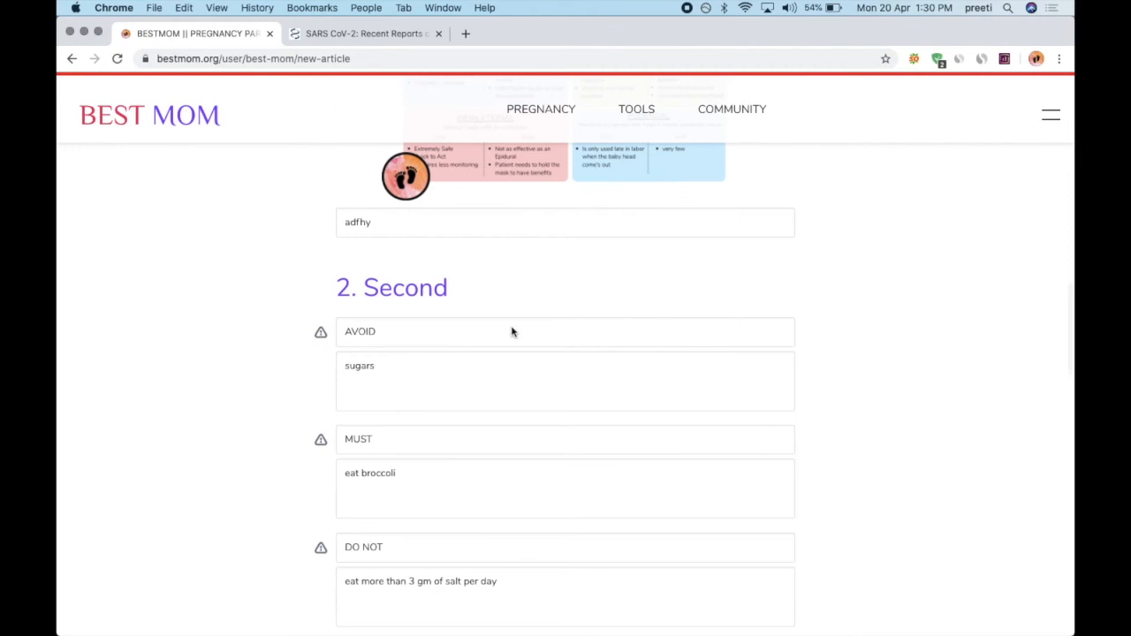
scroll(513, 330, down, 2)
scroll(511, 328, down, 8)
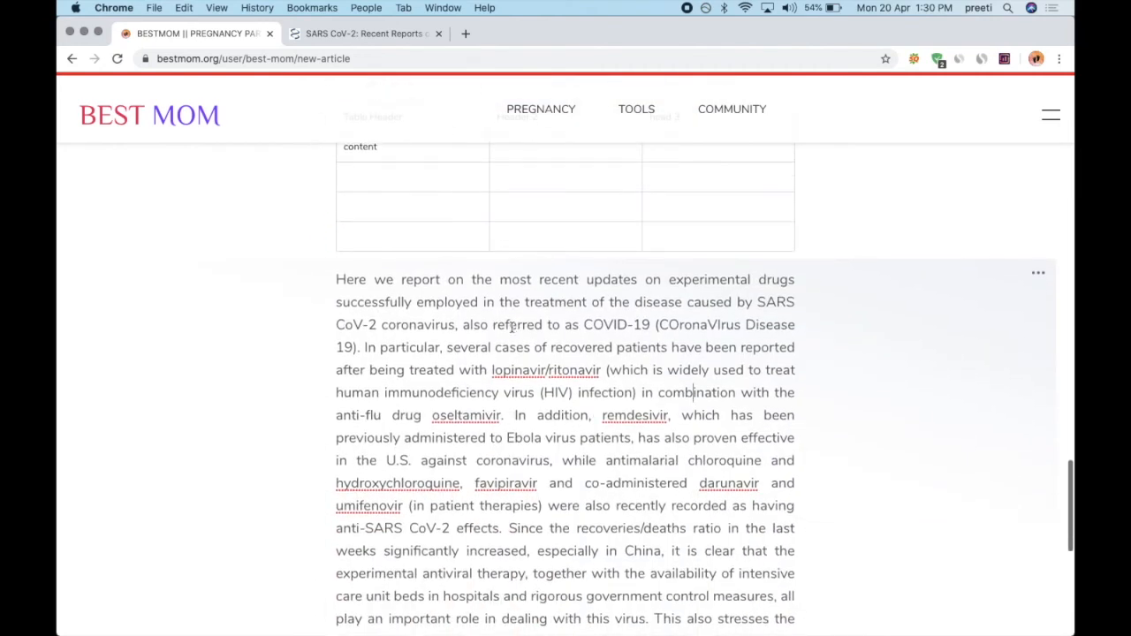
- Make the word "coronavirus" bold and the word "referred" italic in the pasted paragraph
scroll(511, 329, down, 1)
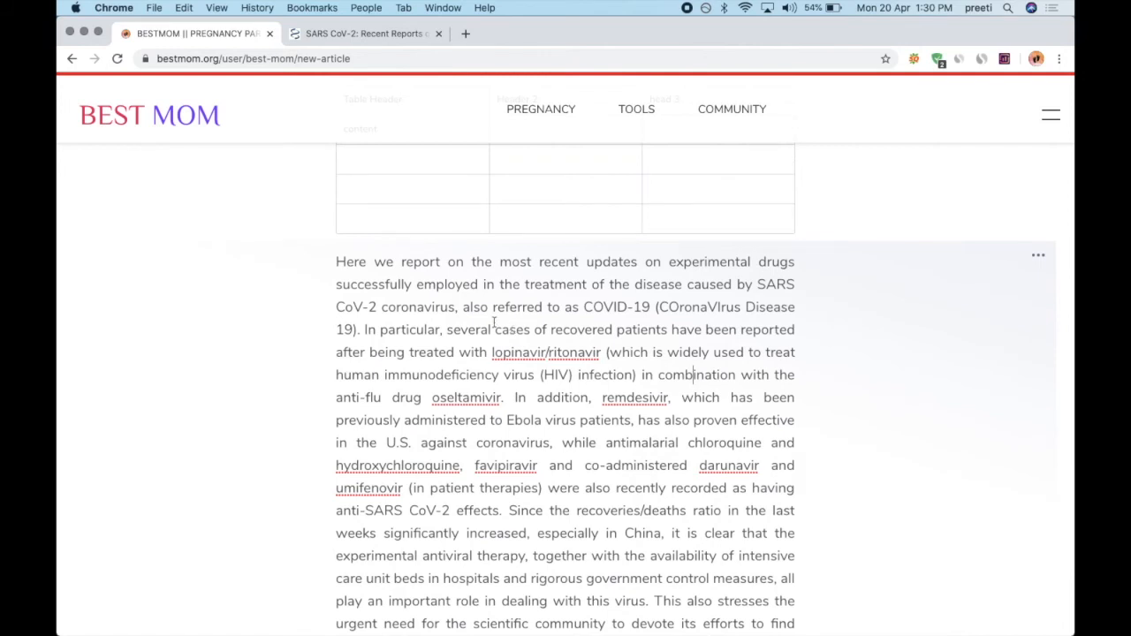
click(417, 284)
double_click(599, 306)
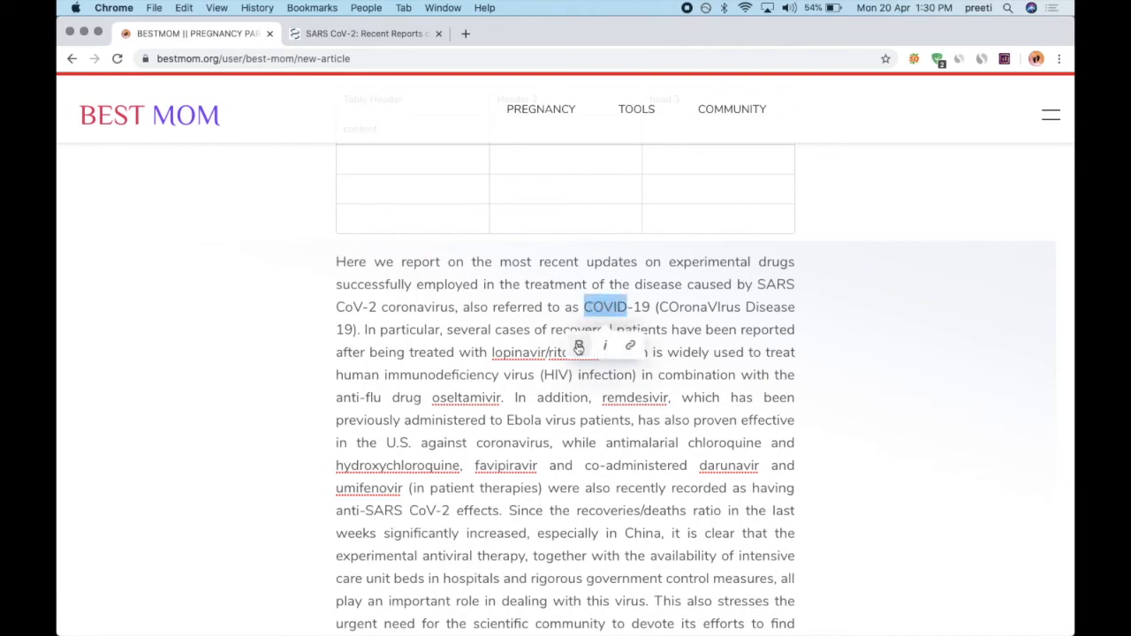
double_click(597, 307)
drag(380, 307, 454, 309)
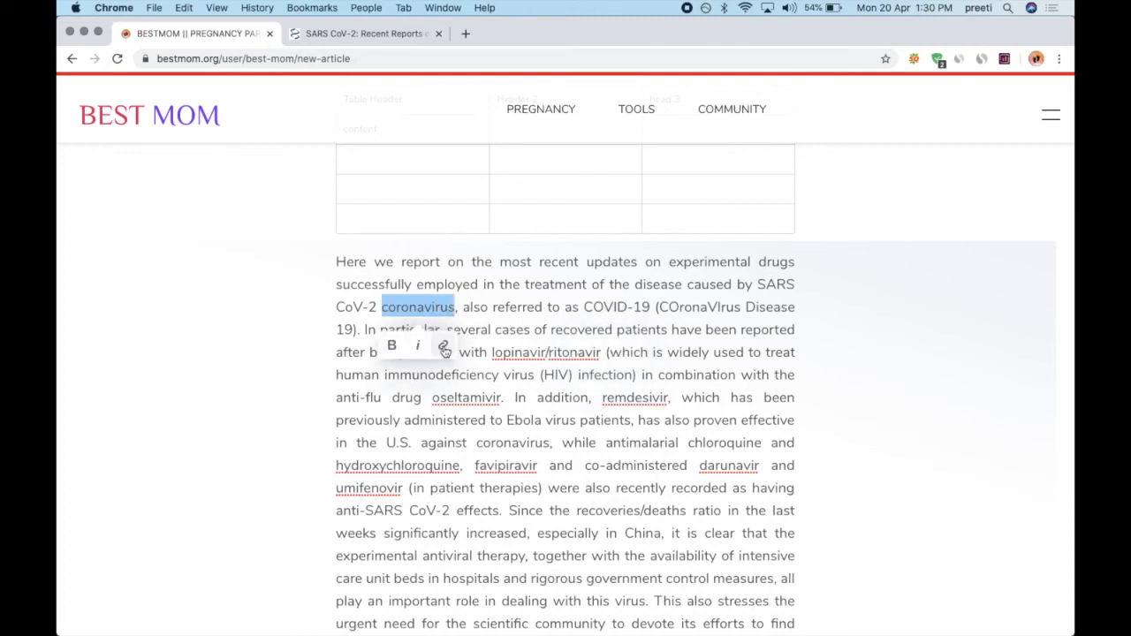
click(392, 345)
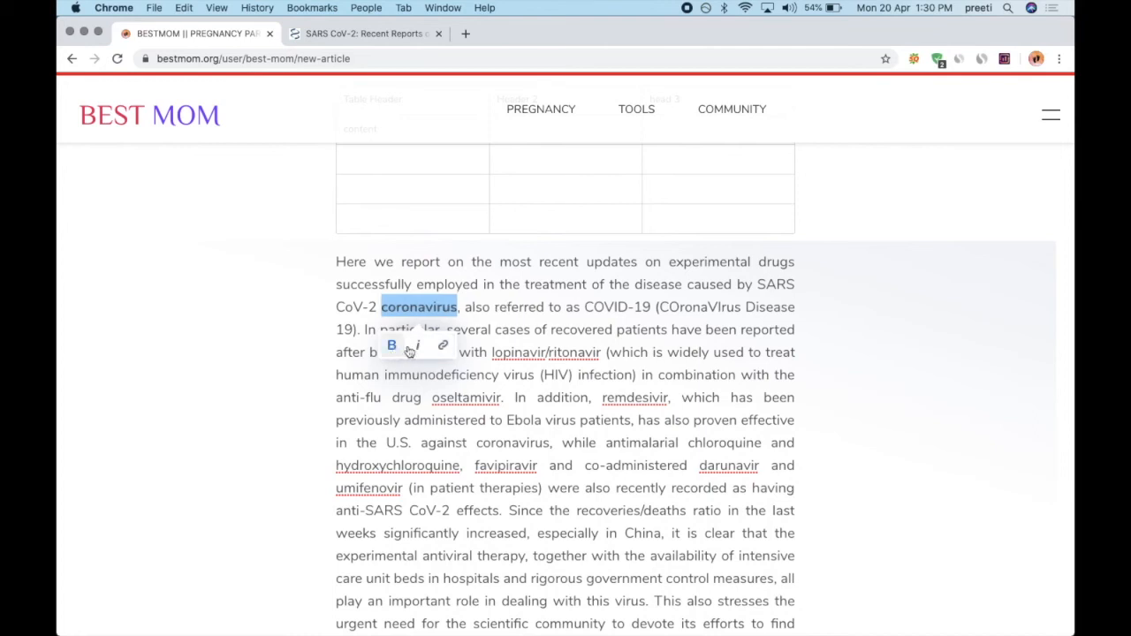
double_click(519, 307)
click(518, 346)
- Link "COVID-19" in the pasted paragraph to the PubMed page address ncbi.nlm.nih.gov/pubmed/32297571/
drag(584, 306, 651, 306)
click(646, 346)
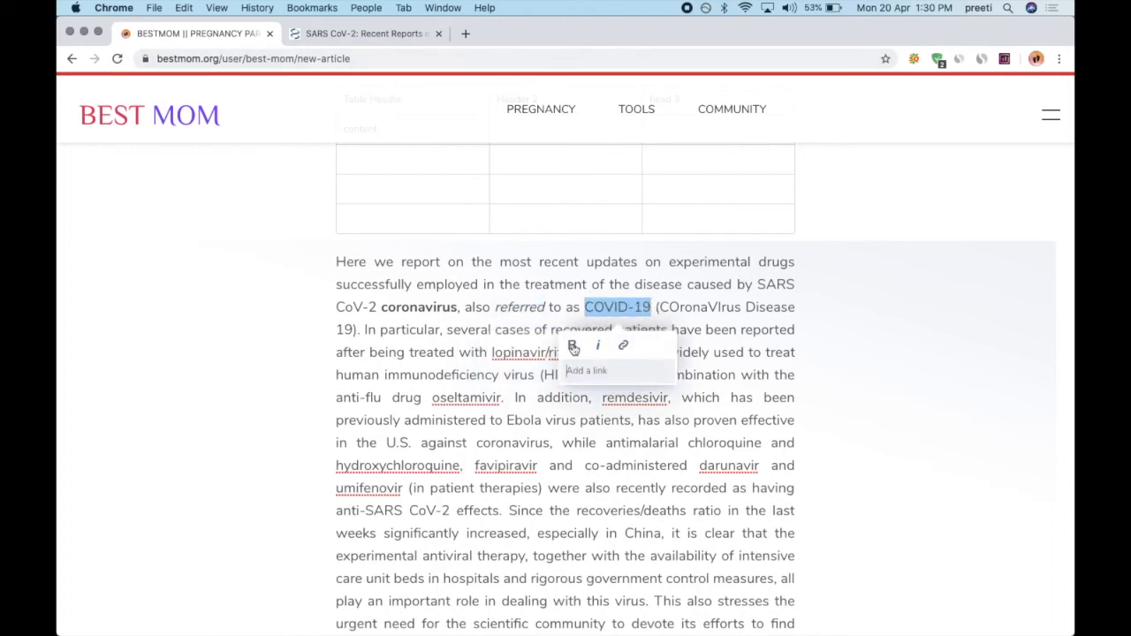
click(349, 36)
click(290, 58)
key(super+c)
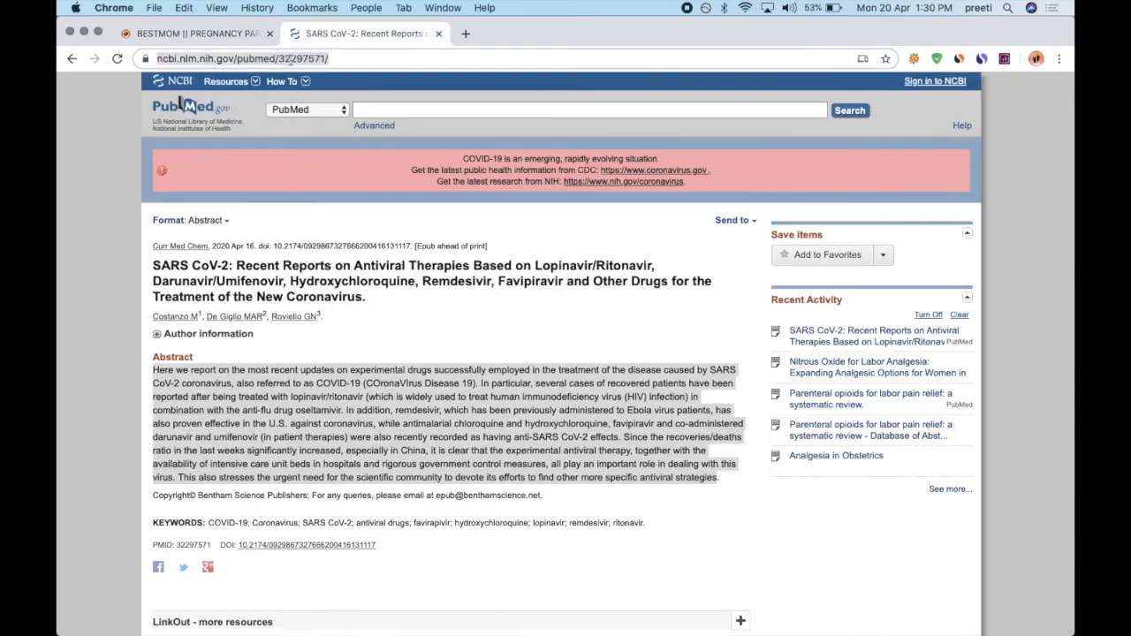
click(190, 34)
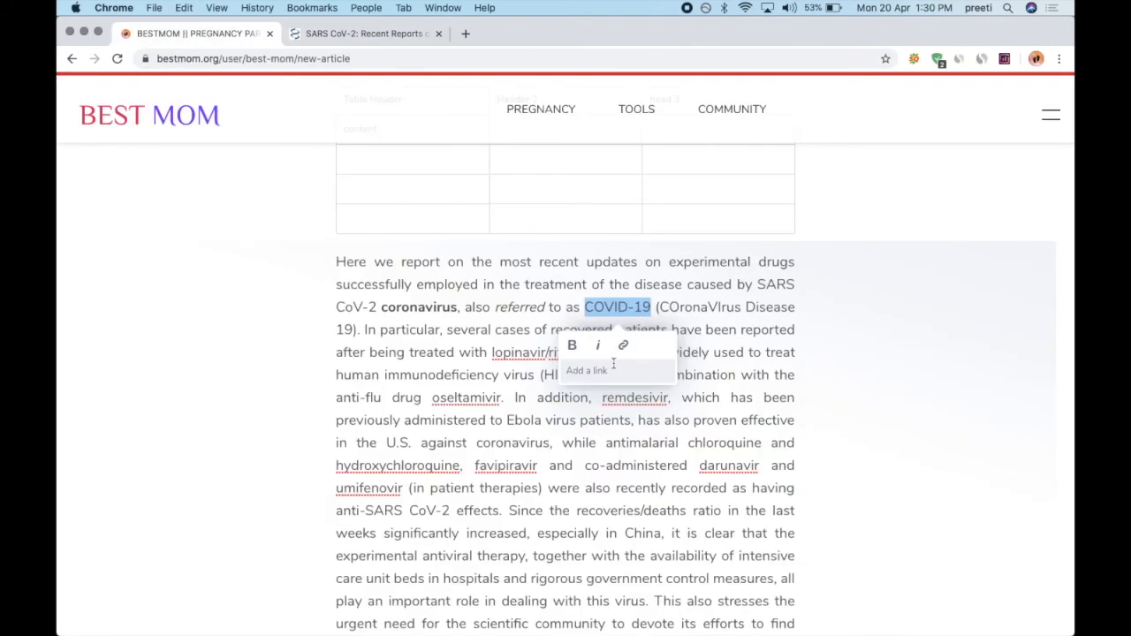
key(super+v)
key(Return)
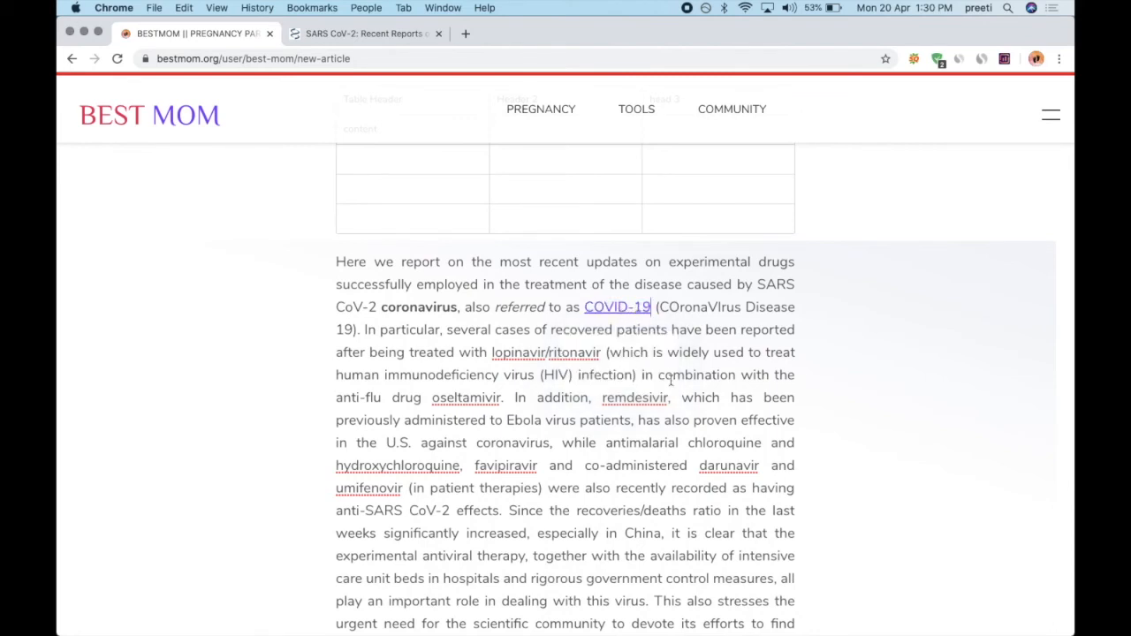
- Review the whole article, from the formatted paragraph below the table up to the title and category fields
scroll(672, 380, down, 5)
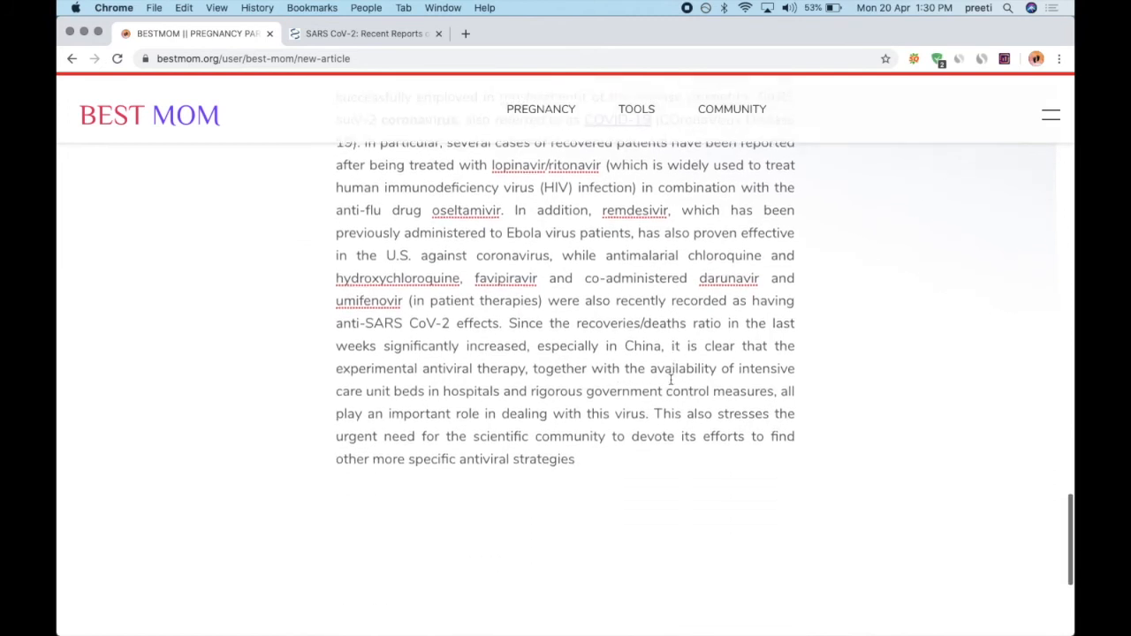
scroll(672, 380, up, 5)
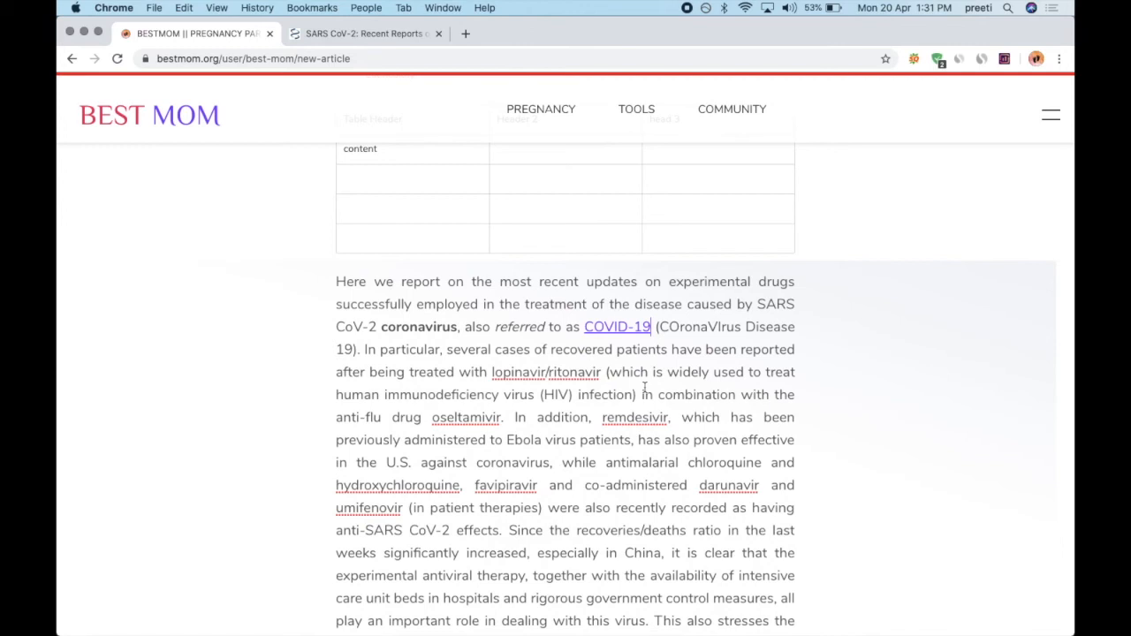
scroll(644, 389, down, 1)
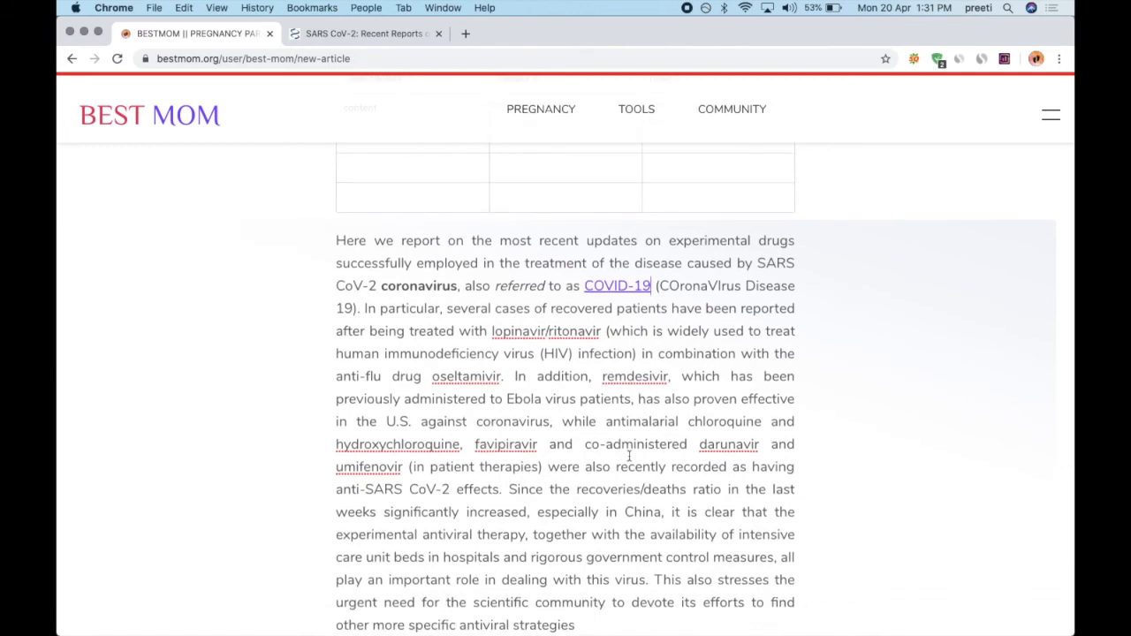
scroll(629, 456, down, 3)
scroll(629, 456, up, 10)
scroll(630, 456, up, 15)
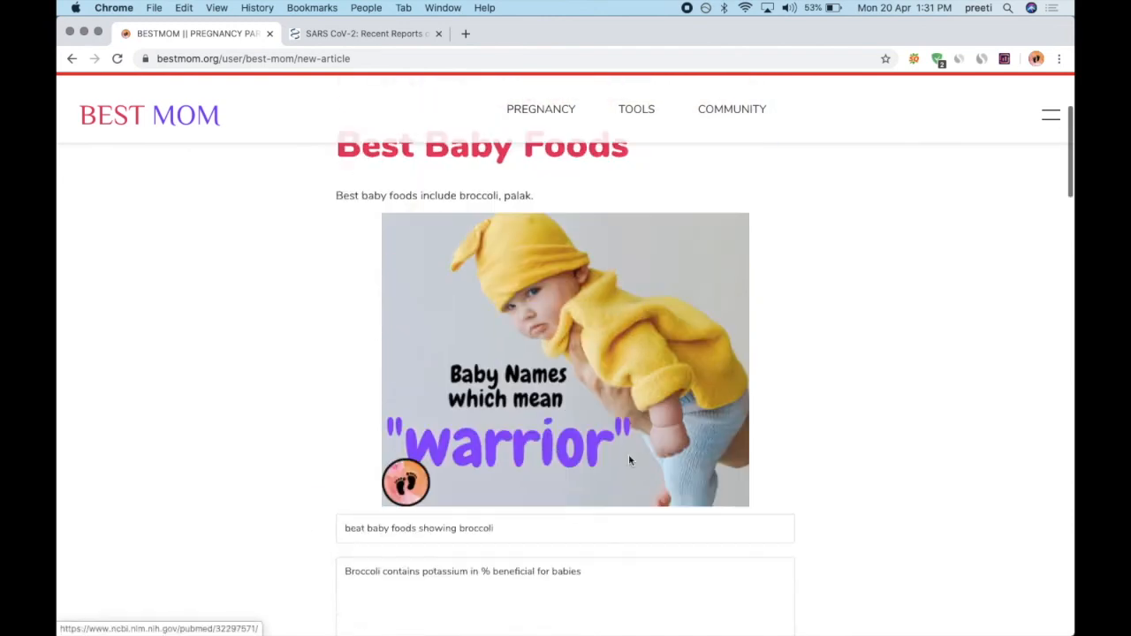
scroll(630, 460, up, 5)
scroll(629, 460, down, 15)
scroll(631, 460, down, 15)
scroll(629, 456, down, 5)
scroll(629, 458, up, 15)
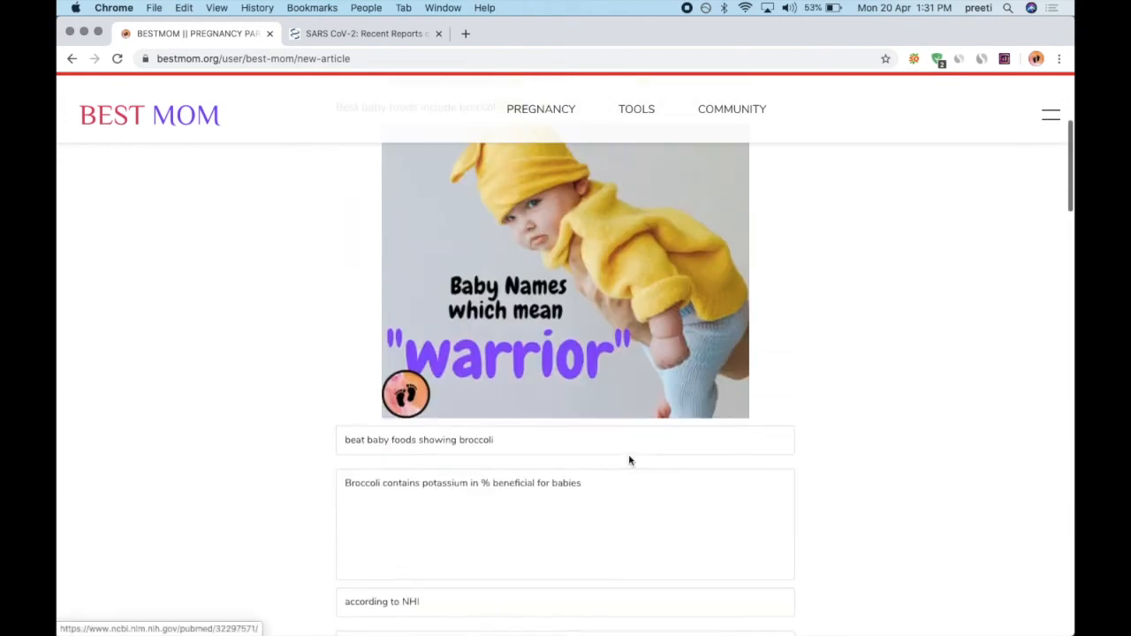
scroll(629, 460, up, 5)
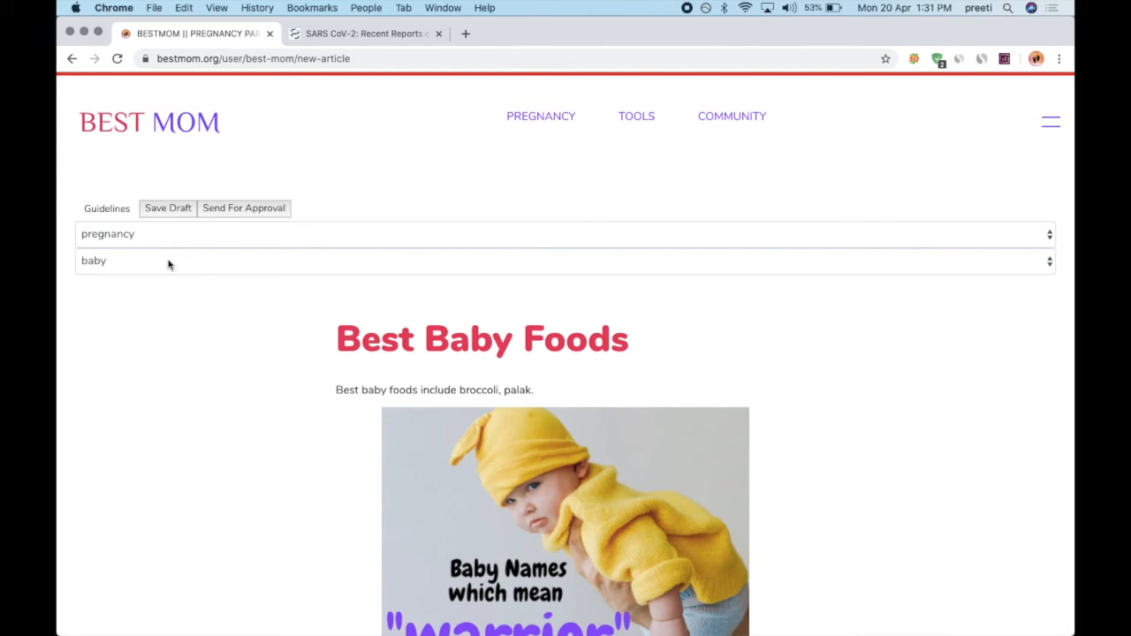
- Inspect the article's title and the introductory sentence beneath it, highlighting the full sentence
click(427, 337)
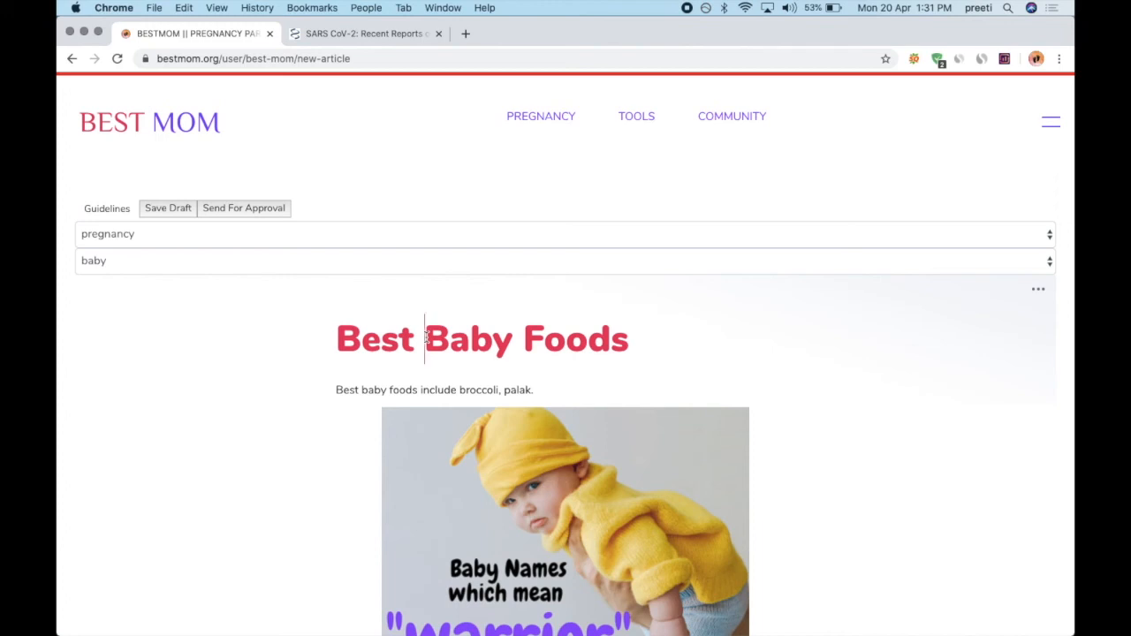
click(459, 392)
scroll(458, 400, down, 1)
scroll(459, 400, down, 3)
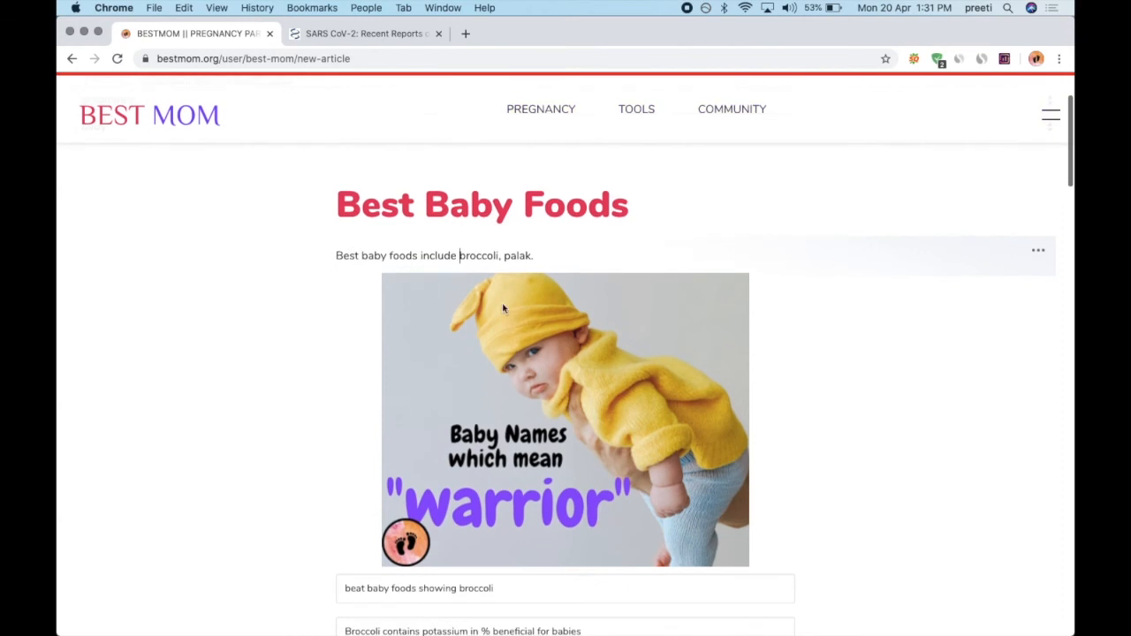
mouse_move(549, 250)
mouse_down()
mouse_move(361, 267)
mouse_move(331, 253)
mouse_move(546, 259)
mouse_up()
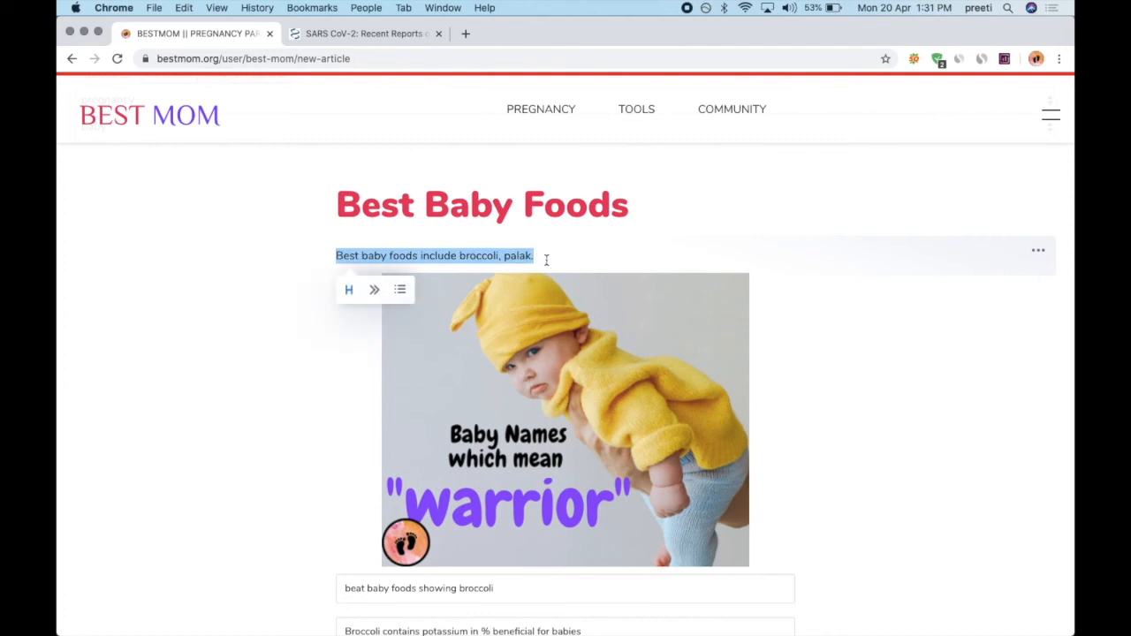
click(185, 314)
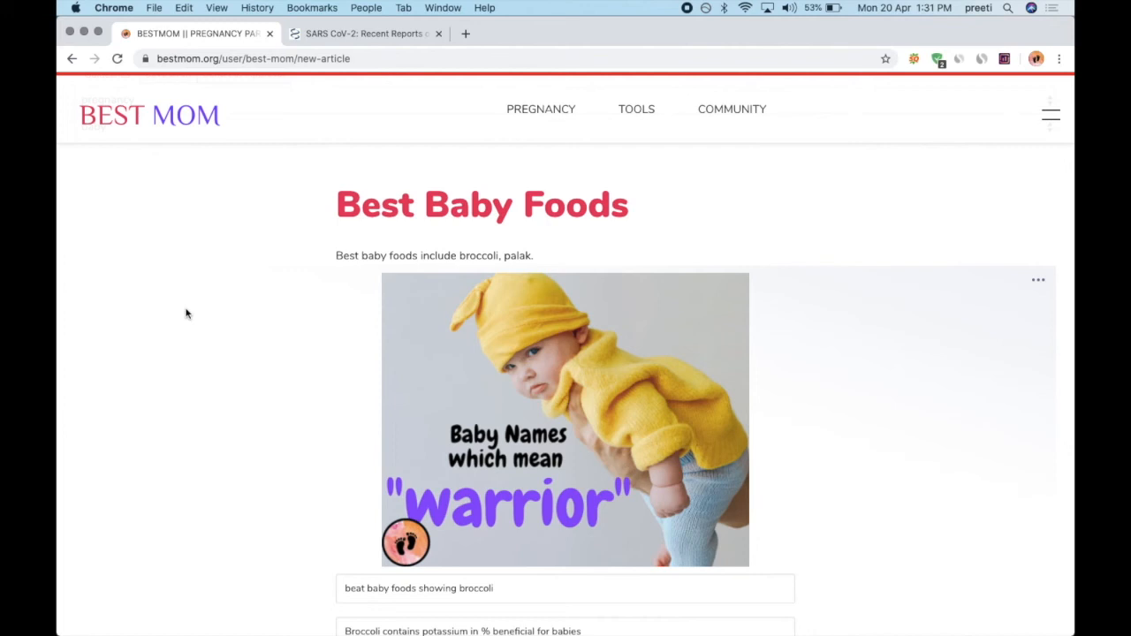
- Examine the baby image, its caption, the quote and the numbered sections further down the article
scroll(185, 313, down, 5)
scroll(185, 314, up, 4)
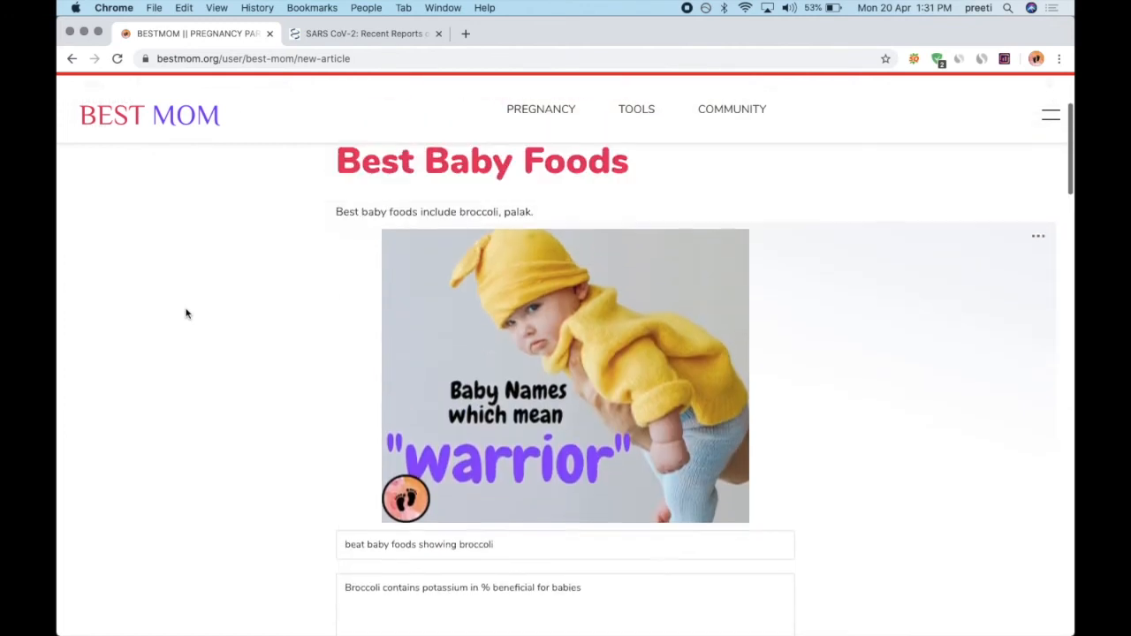
scroll(185, 313, down, 4)
scroll(185, 314, up, 4)
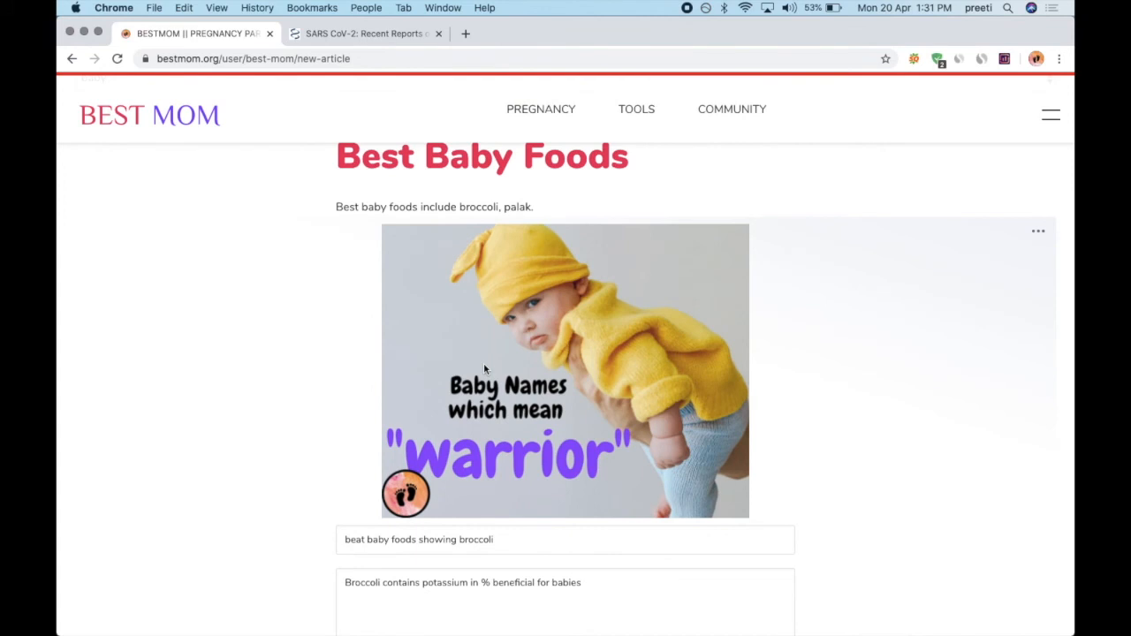
scroll(296, 442, down, 4)
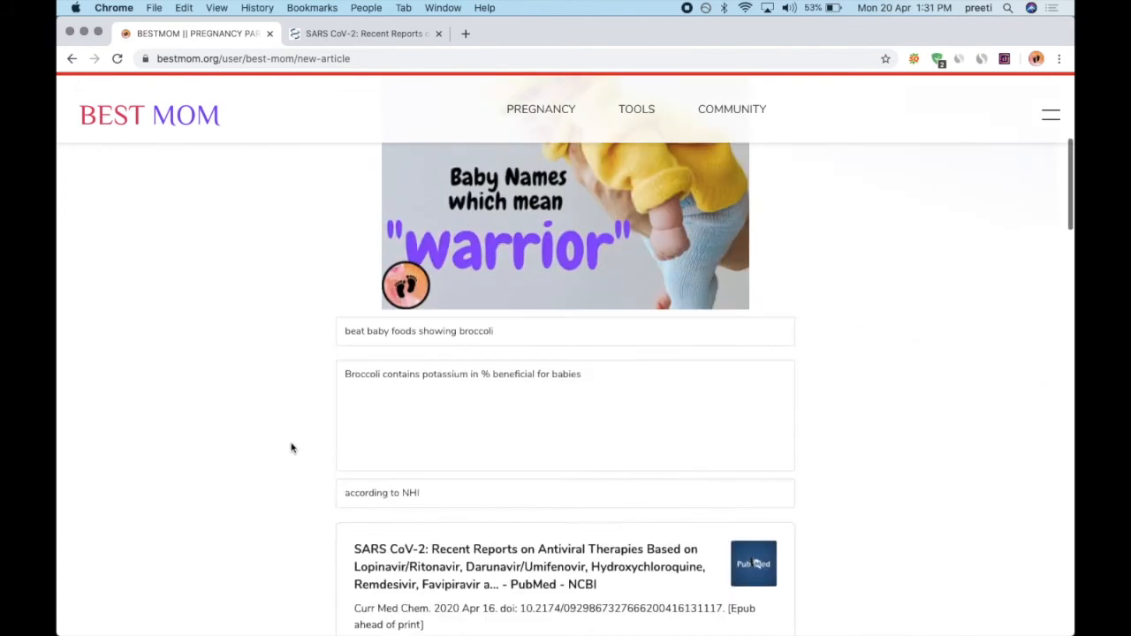
scroll(292, 448, up, 5)
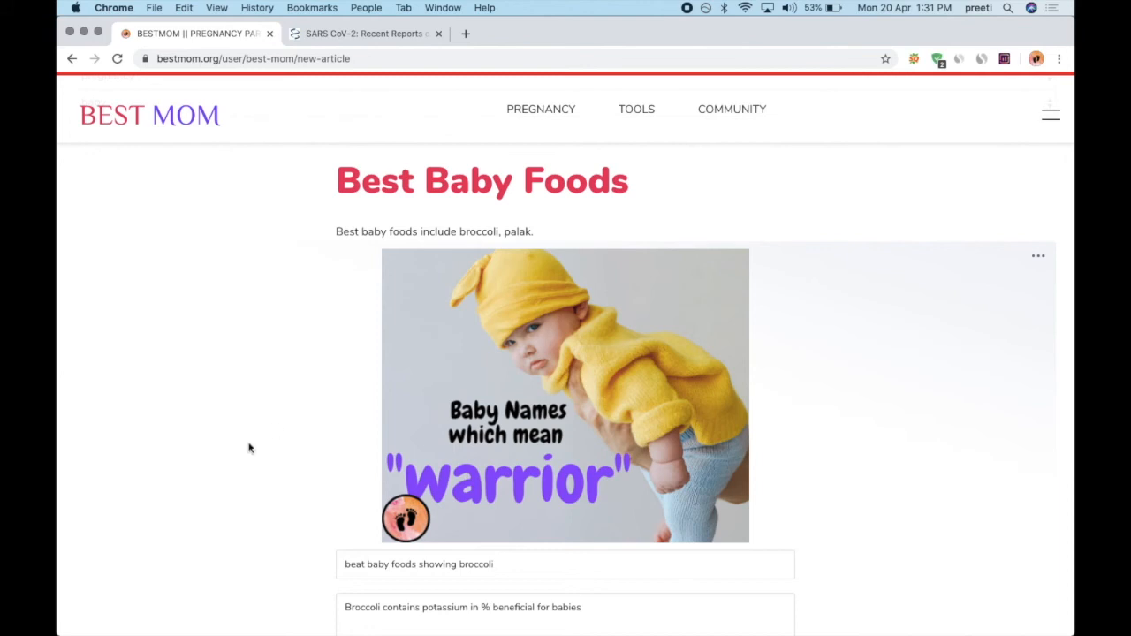
scroll(248, 448, down, 7)
scroll(248, 448, down, 20)
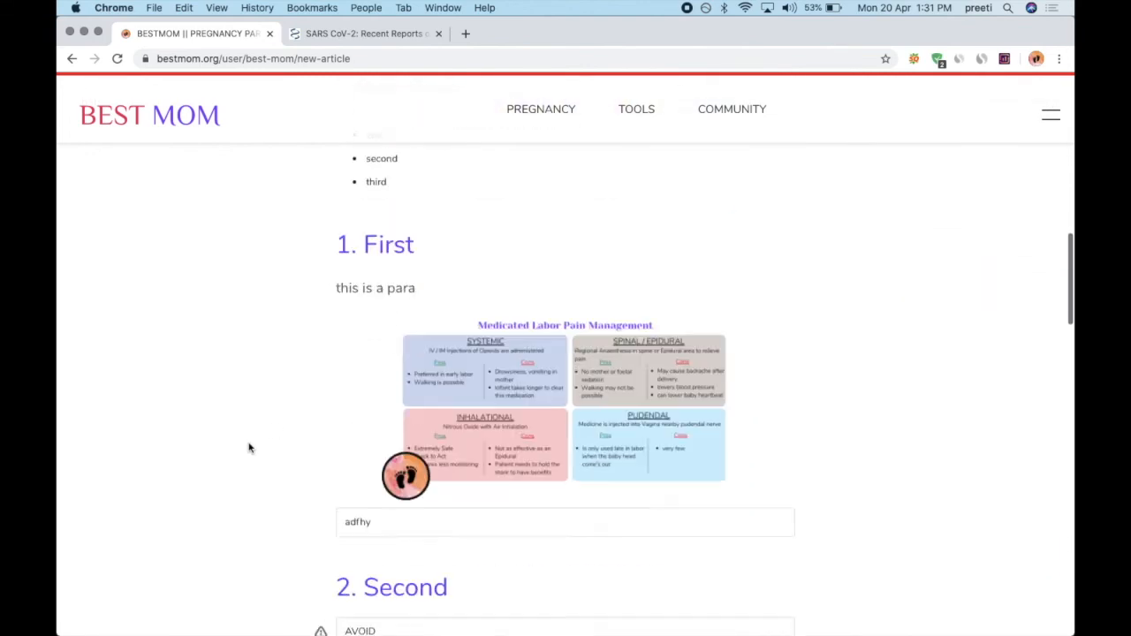
scroll(249, 448, down, 15)
- Save the "Best Baby Foods" article as a draft
scroll(249, 448, up, 20)
scroll(249, 448, up, 20)
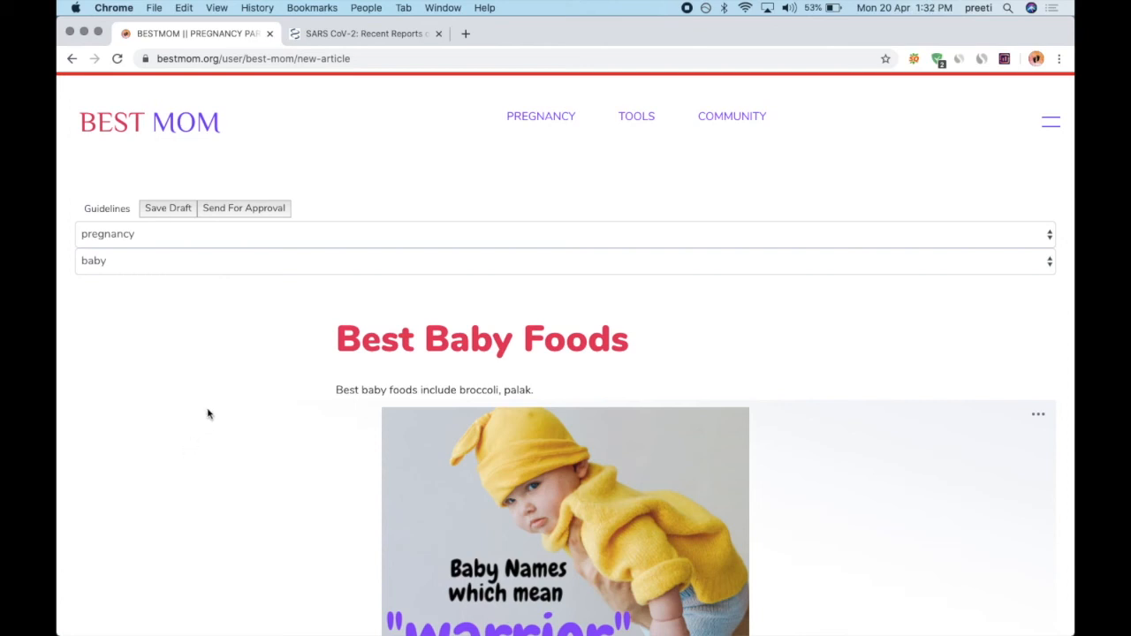
click(169, 208)
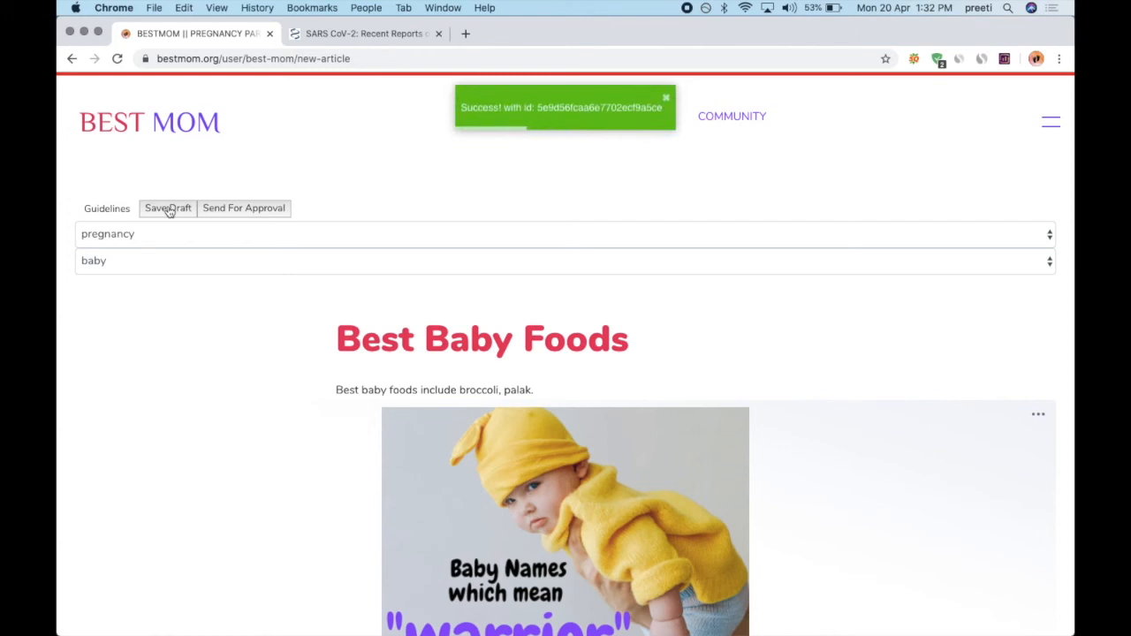
mouse_move(565, 133)
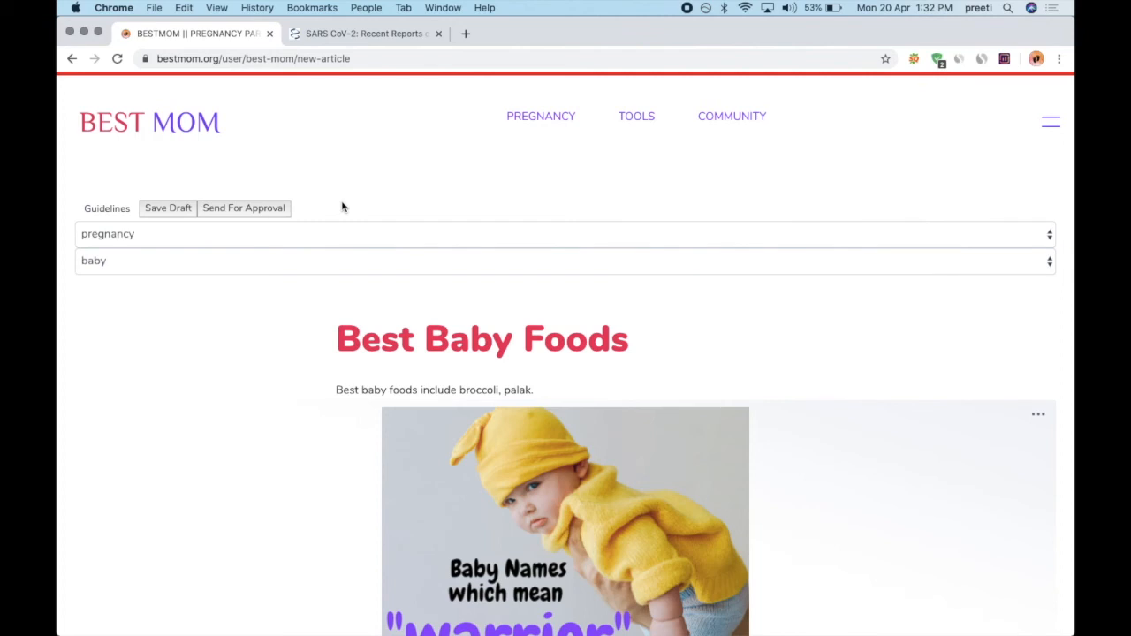
- Look through the saved draft's content again, from the title downwards and back
scroll(212, 369, down, 3)
scroll(212, 368, up, 3)
scroll(288, 442, down, 10)
scroll(288, 442, down, 10)
scroll(288, 442, up, 15)
scroll(288, 442, up, 5)
scroll(286, 552, down, 10)
scroll(287, 554, up, 15)
- Go to the Best Mom profile page and list its existing articles for editing
click(1052, 125)
click(935, 268)
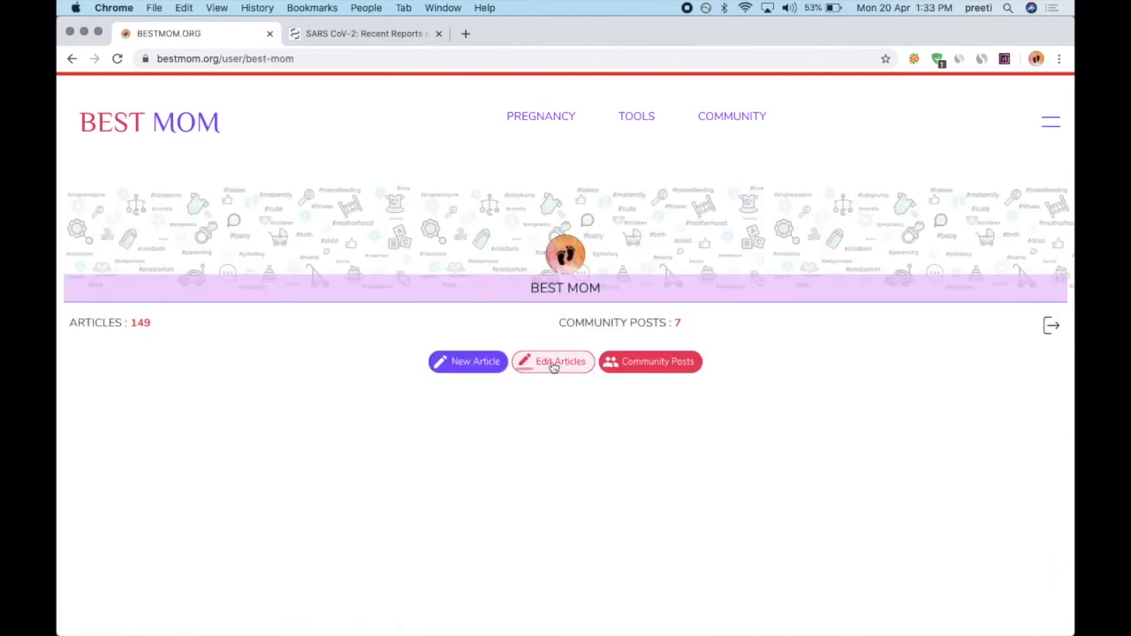
click(554, 365)
scroll(555, 366, down, 3)
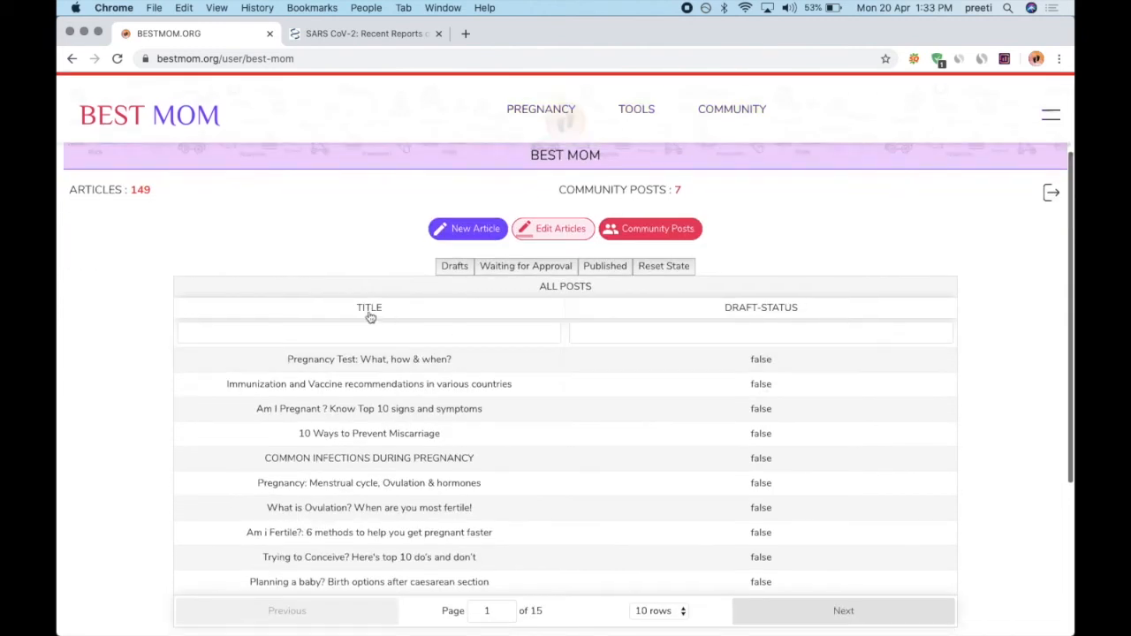
- Filter the article titles by "best" and open the "Best Baby Foods" draft for editing
click(332, 333)
text(bestba)
key(BackSpace)
key(BackSpace)
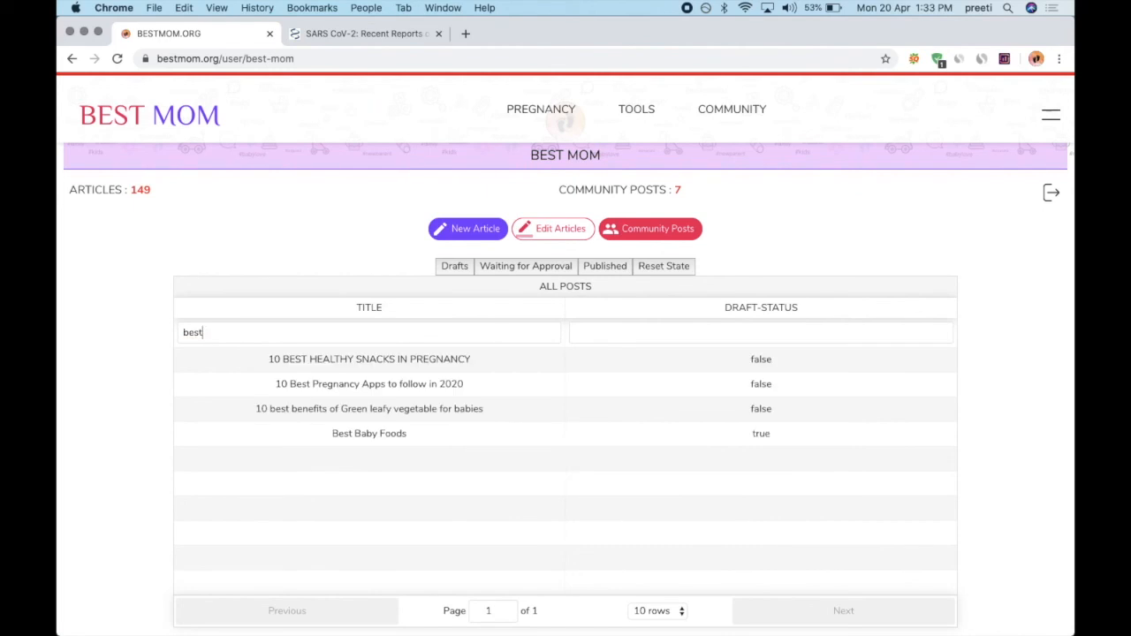
click(369, 434)
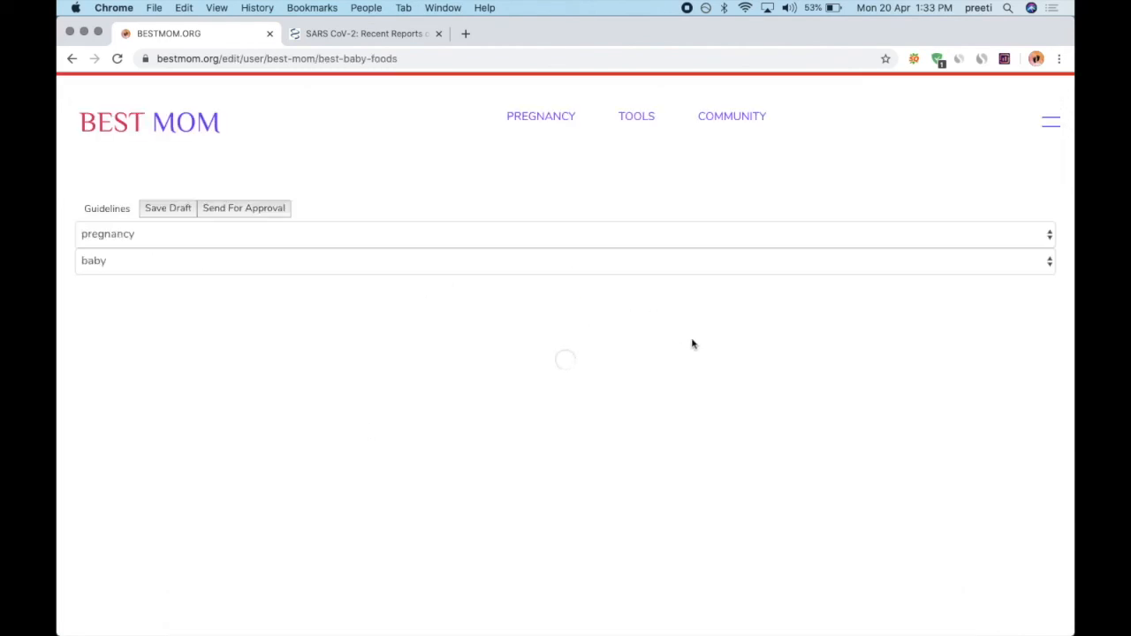
- Check the reopened draft's blocks and send the "Best Baby Foods" article for approval
scroll(779, 474, down, 20)
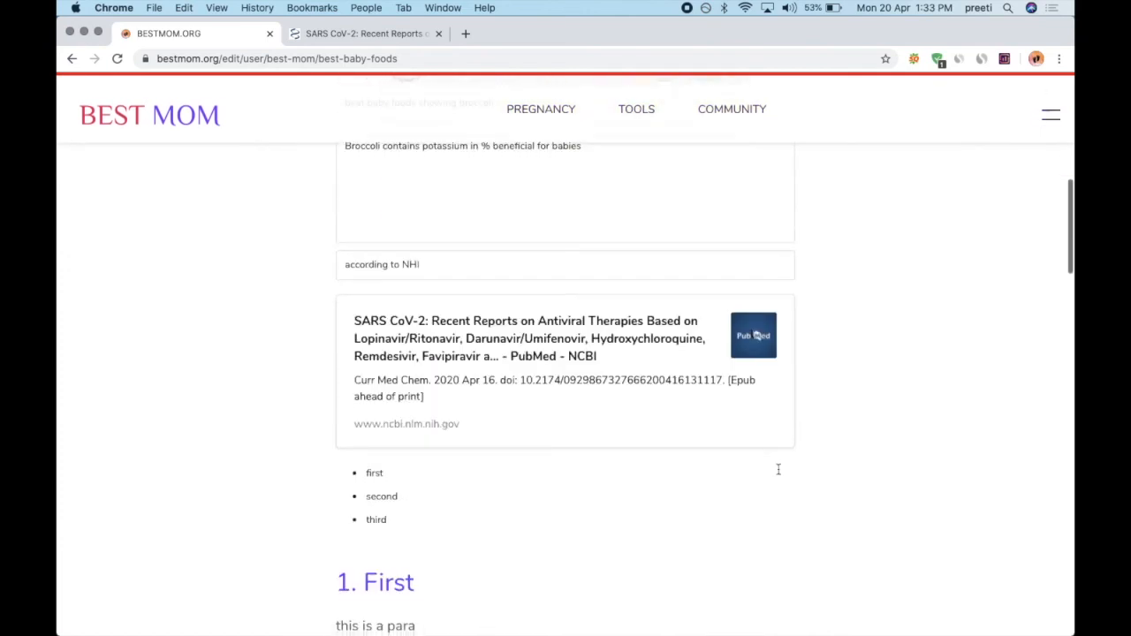
scroll(779, 469, down, 10)
scroll(779, 473, up, 15)
scroll(778, 474, up, 20)
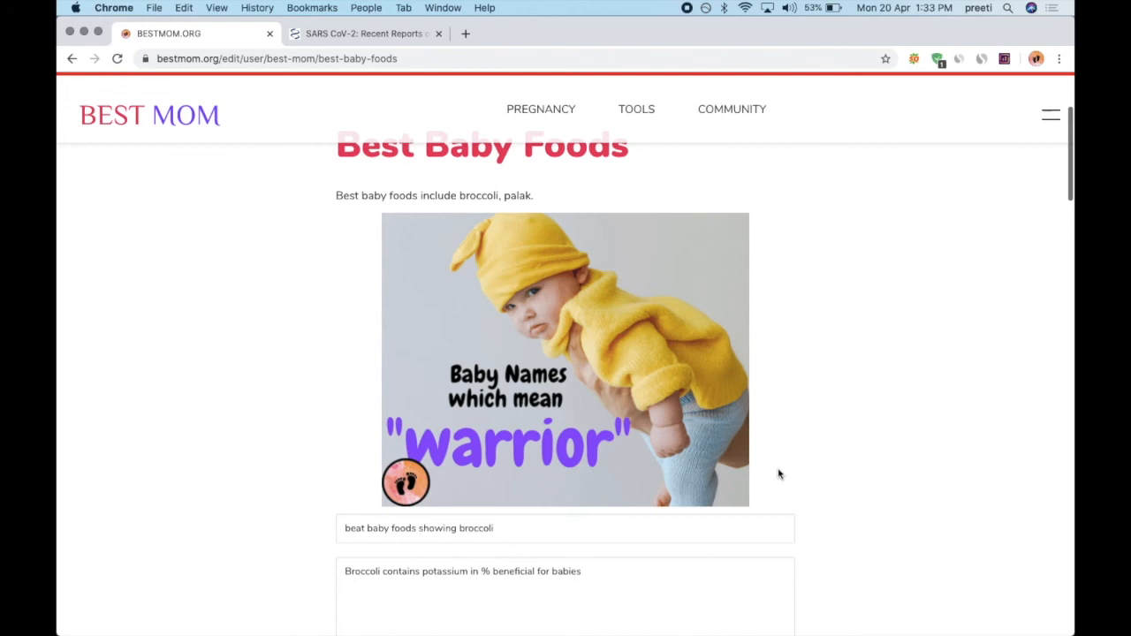
scroll(778, 475, down, 20)
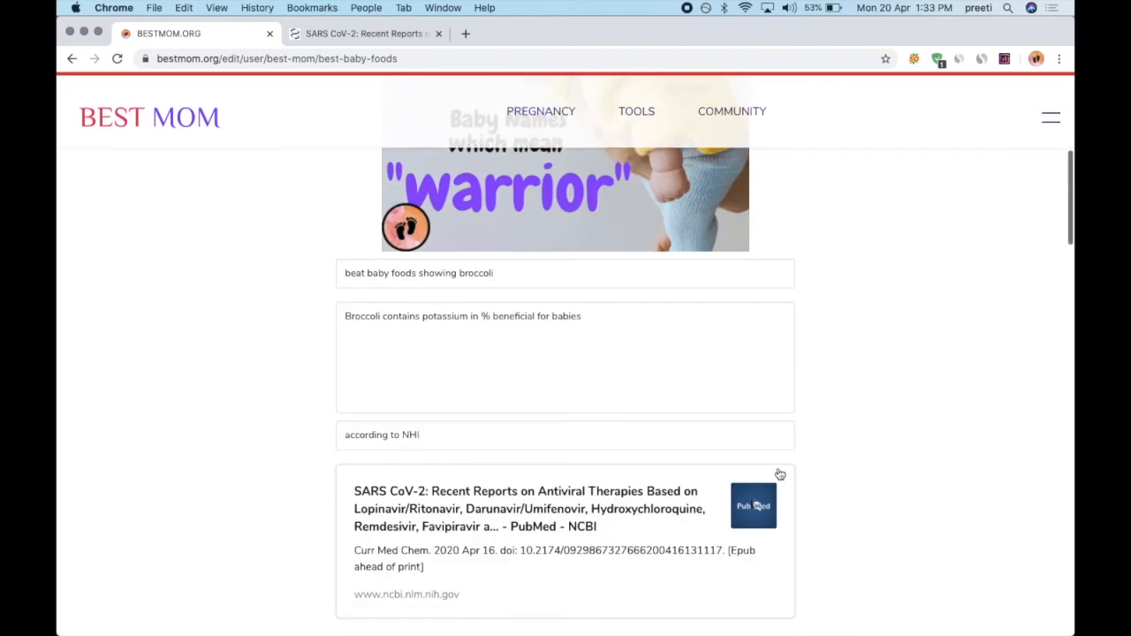
scroll(778, 475, up, 20)
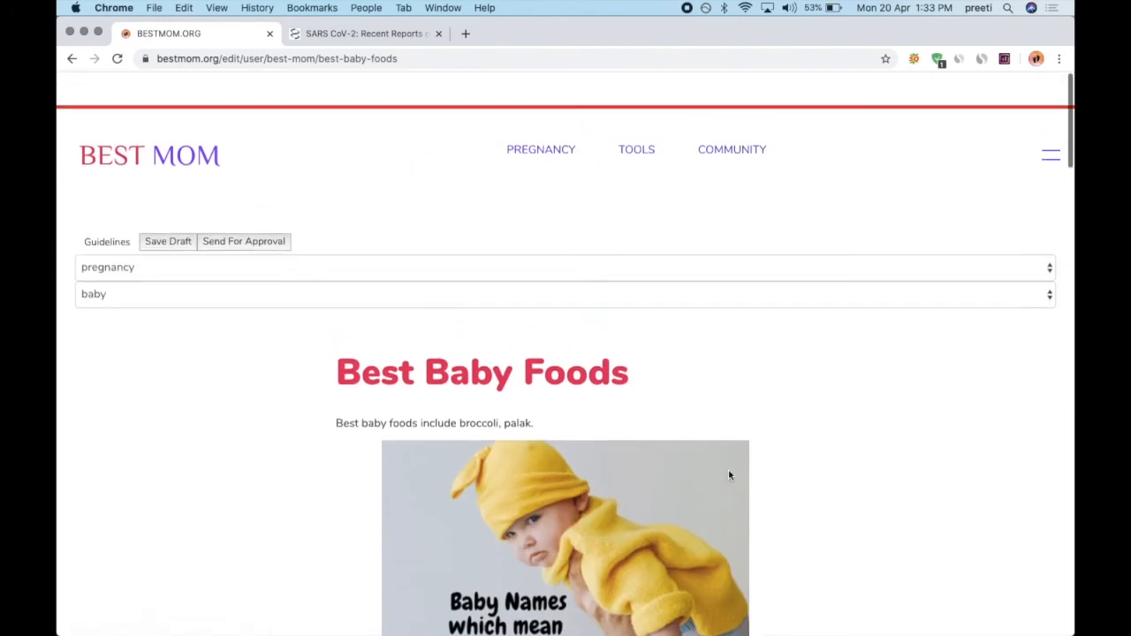
click(254, 216)
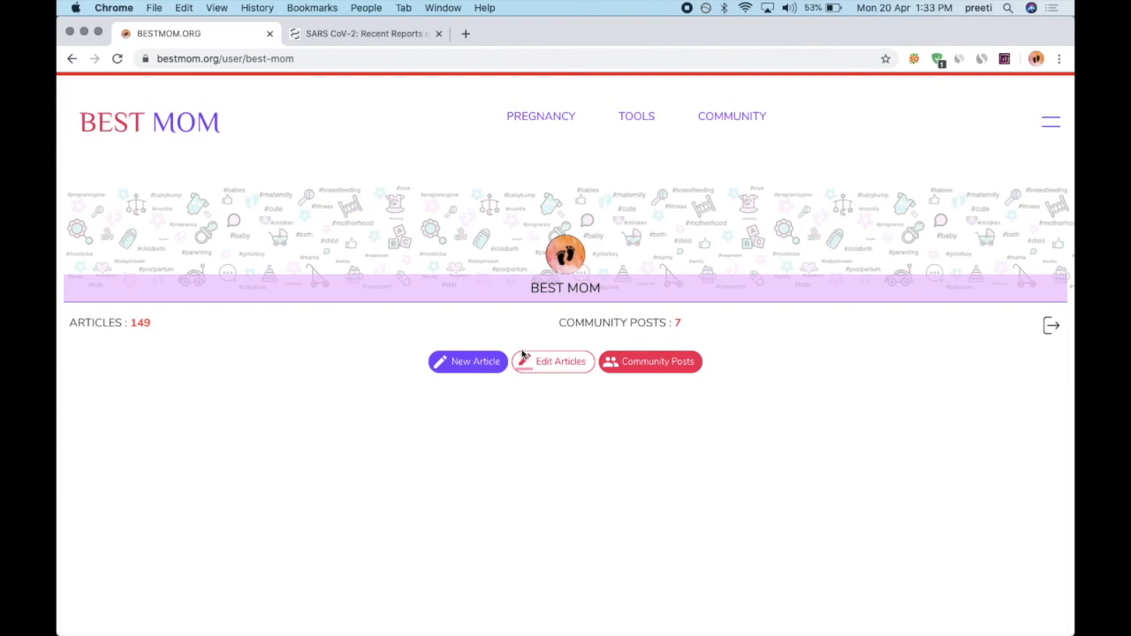
- Go to the Pregnancy articles page, browse its article cards and open "Pregnancy Test: What, How & When?"
mouse_move(543, 119)
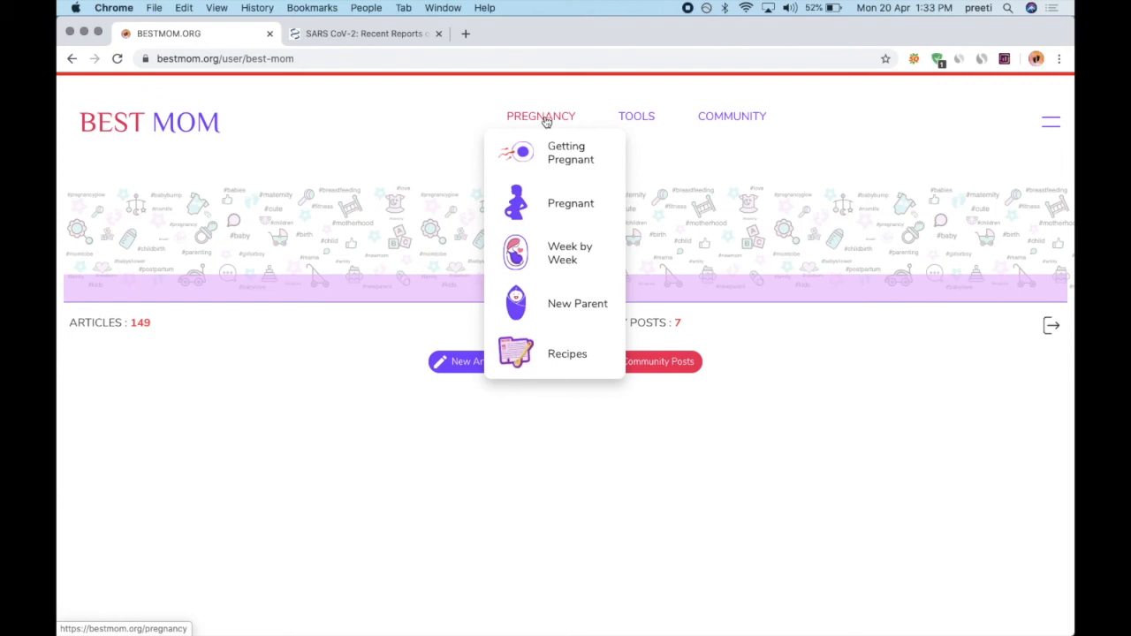
click(560, 202)
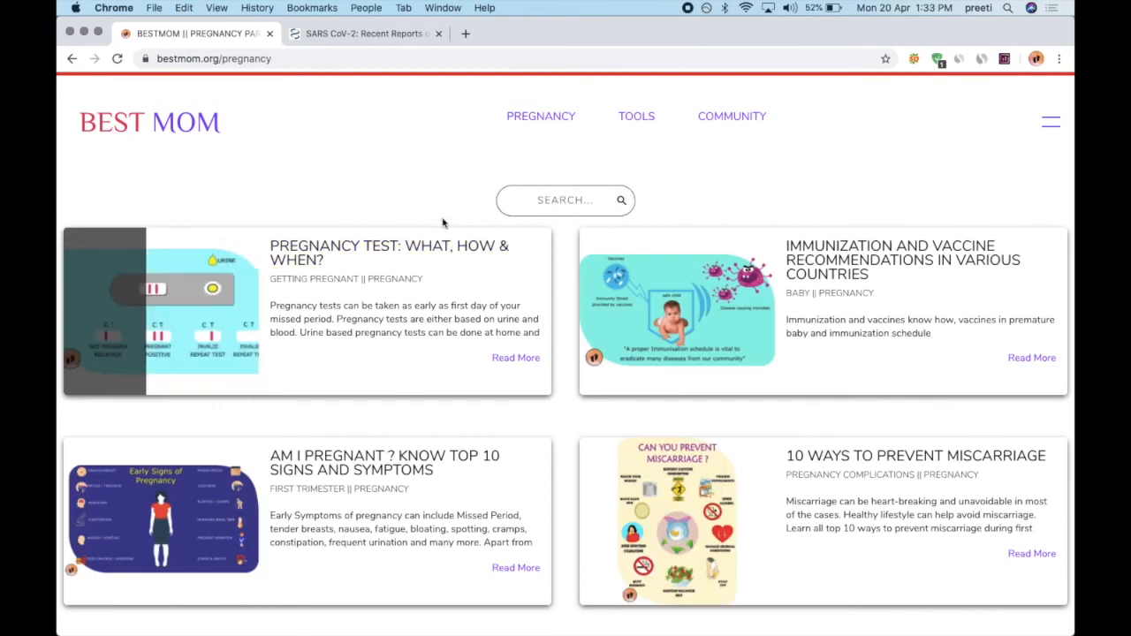
scroll(678, 210, down, 3)
scroll(679, 210, up, 3)
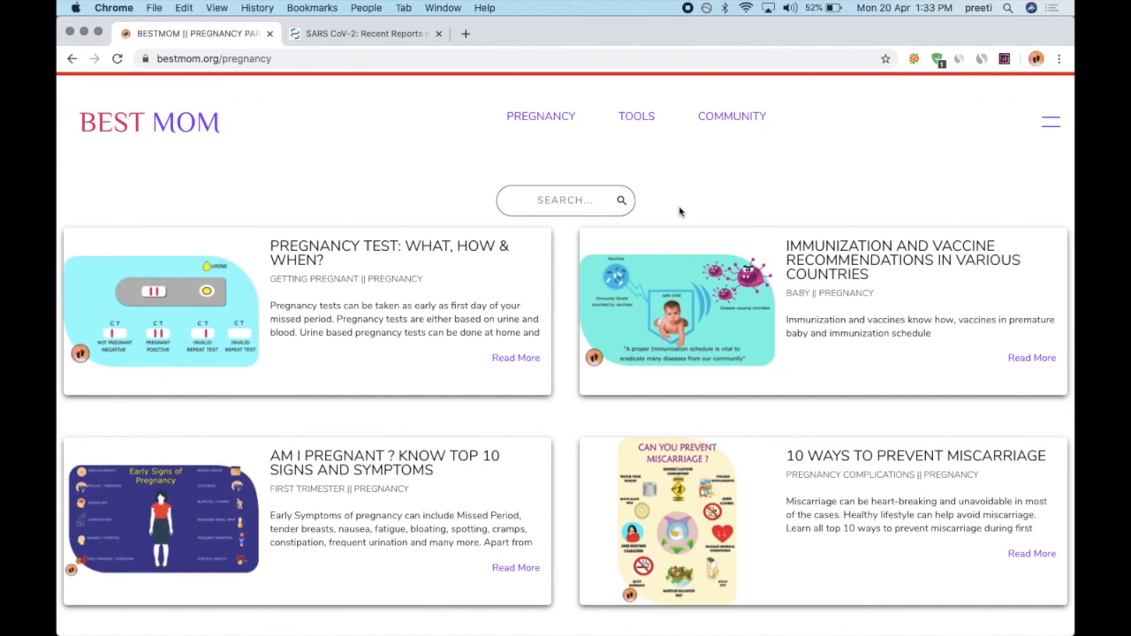
scroll(679, 211, down, 5)
scroll(679, 211, down, 5)
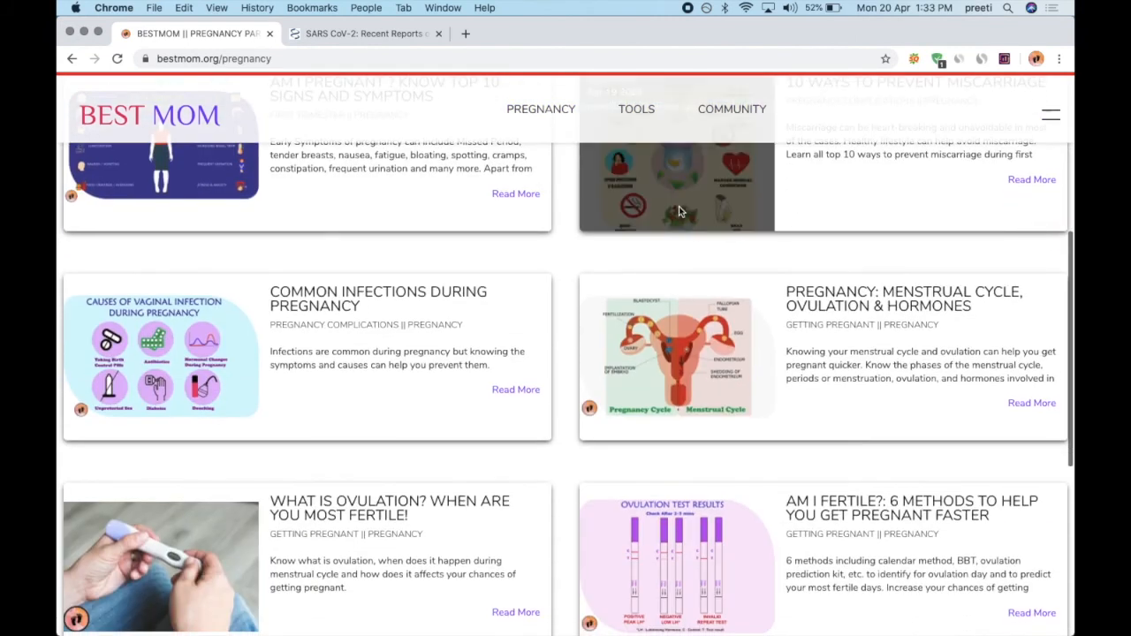
scroll(679, 211, up, 10)
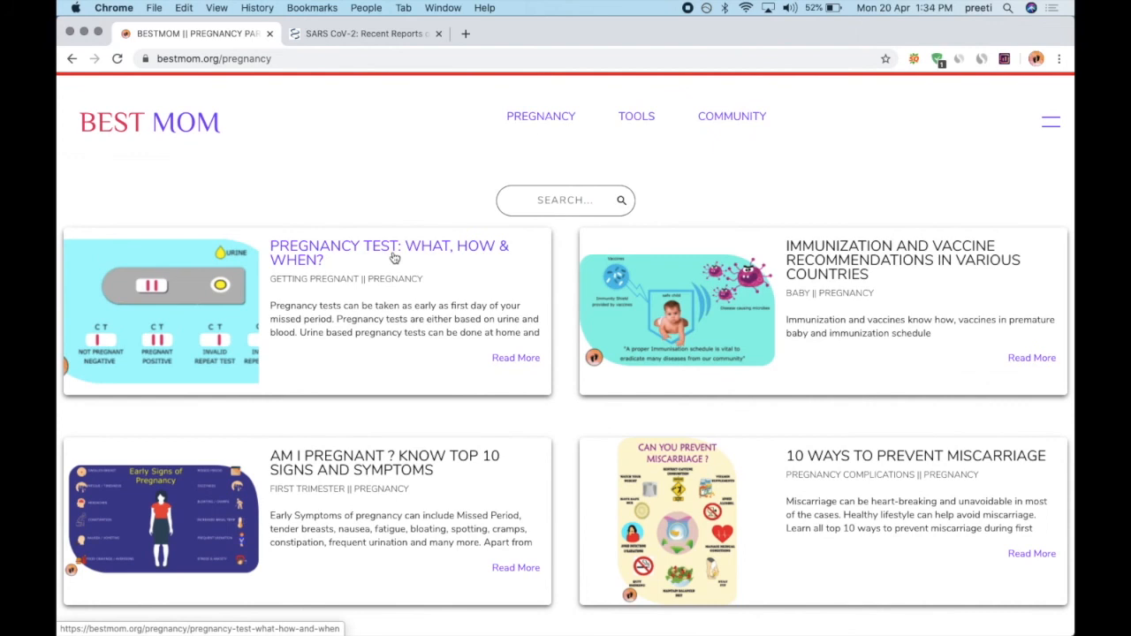
click(394, 257)
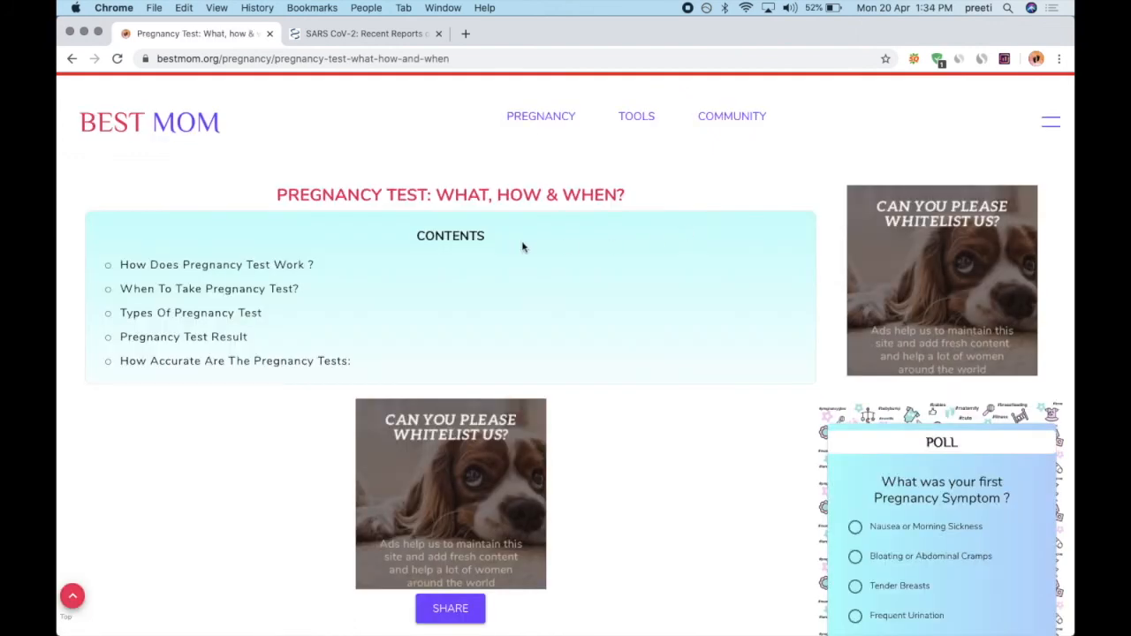
- Examine the published article's contents list and highlight its title
scroll(479, 259, down, 1)
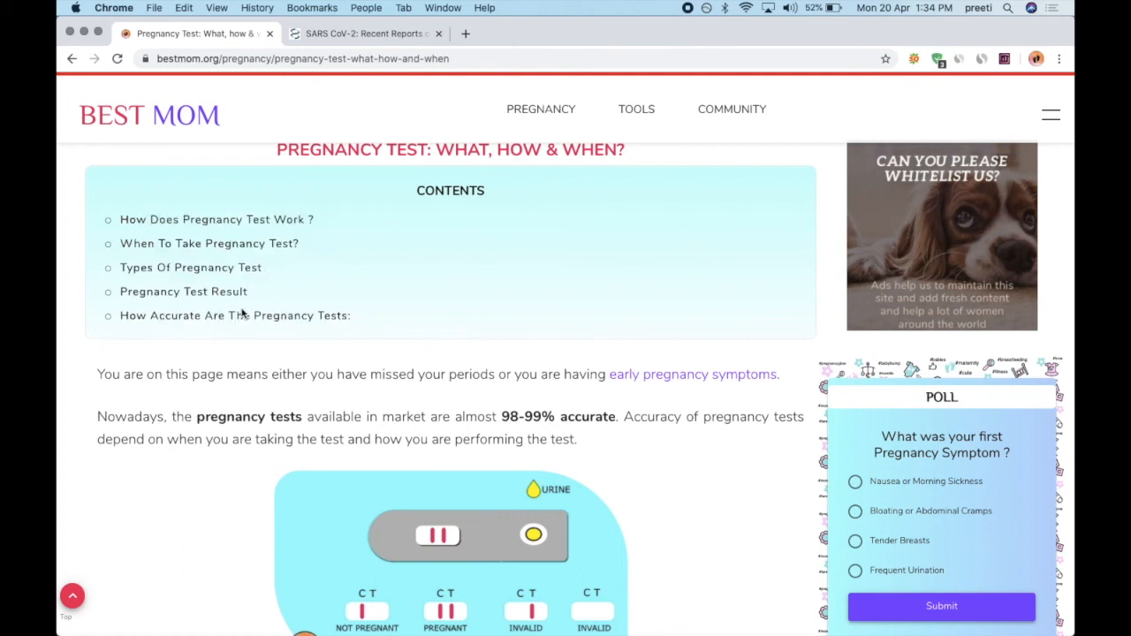
scroll(450, 224, up, 1)
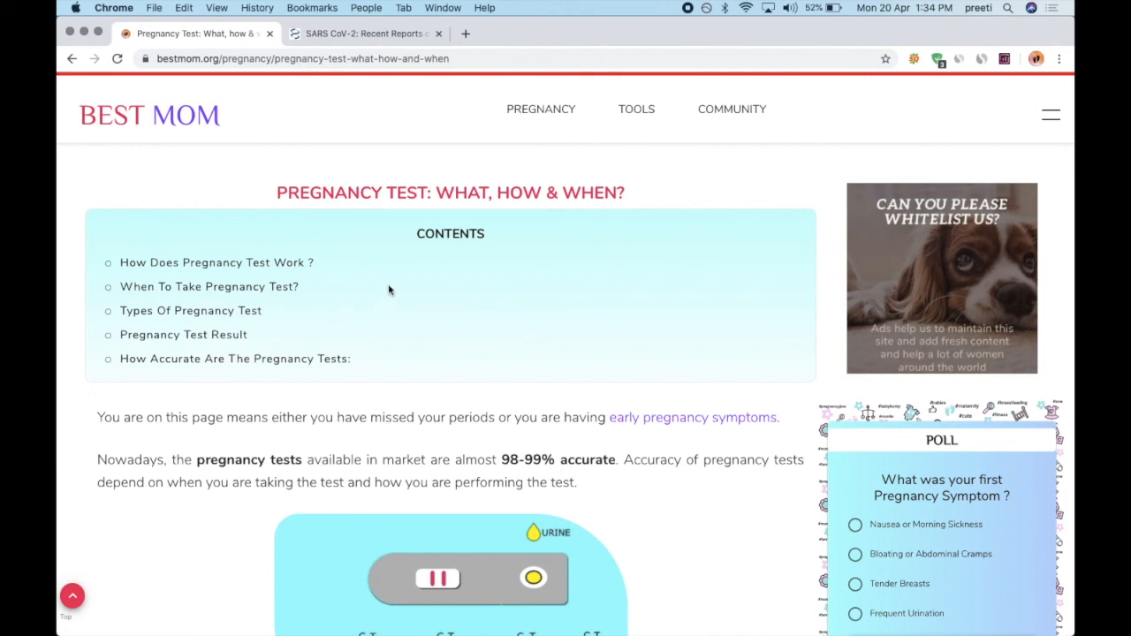
scroll(389, 290, up, 1)
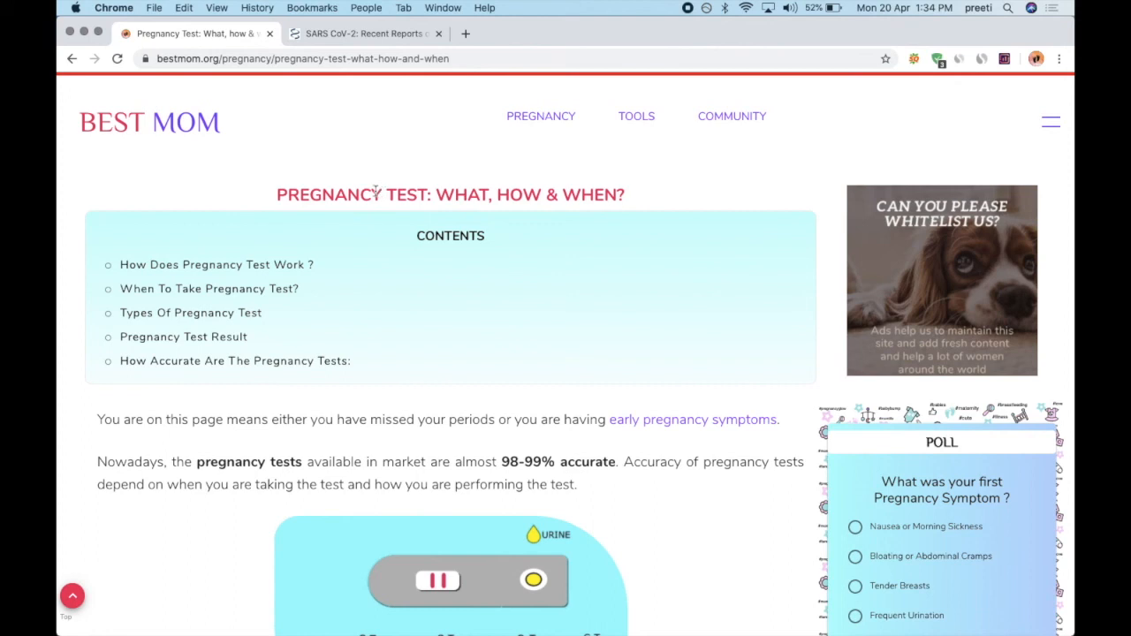
drag(280, 194, 645, 200)
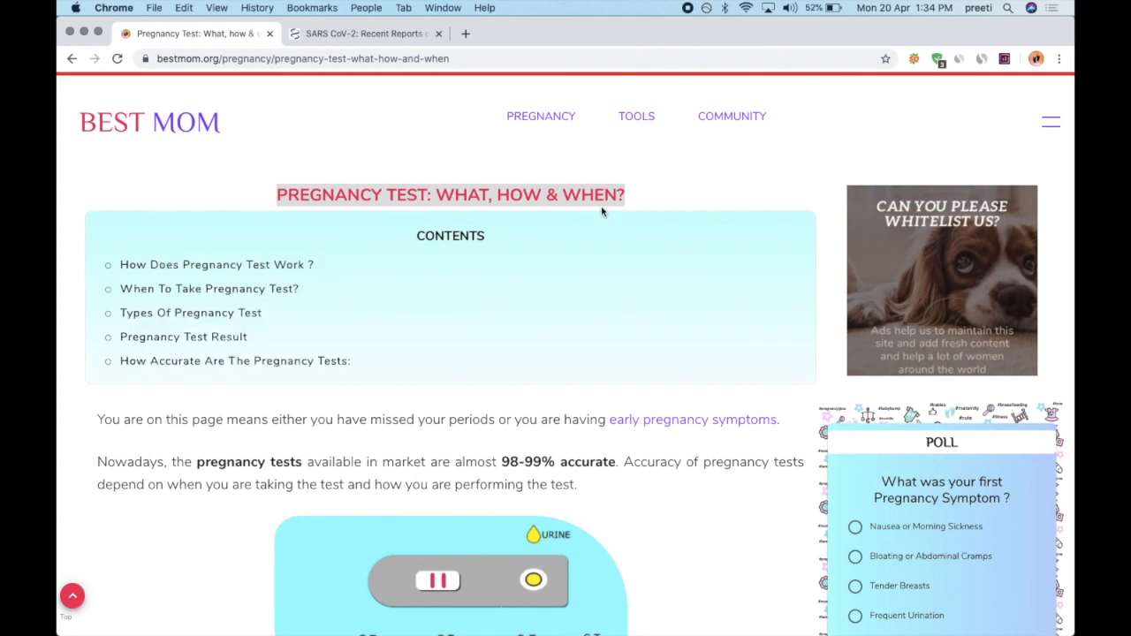
- Examine the captioned image, highlight the "How Does Pregnancy Test Work ?" heading, and view the sub-heading and embedded video before returning to the title
scroll(555, 368, down, 5)
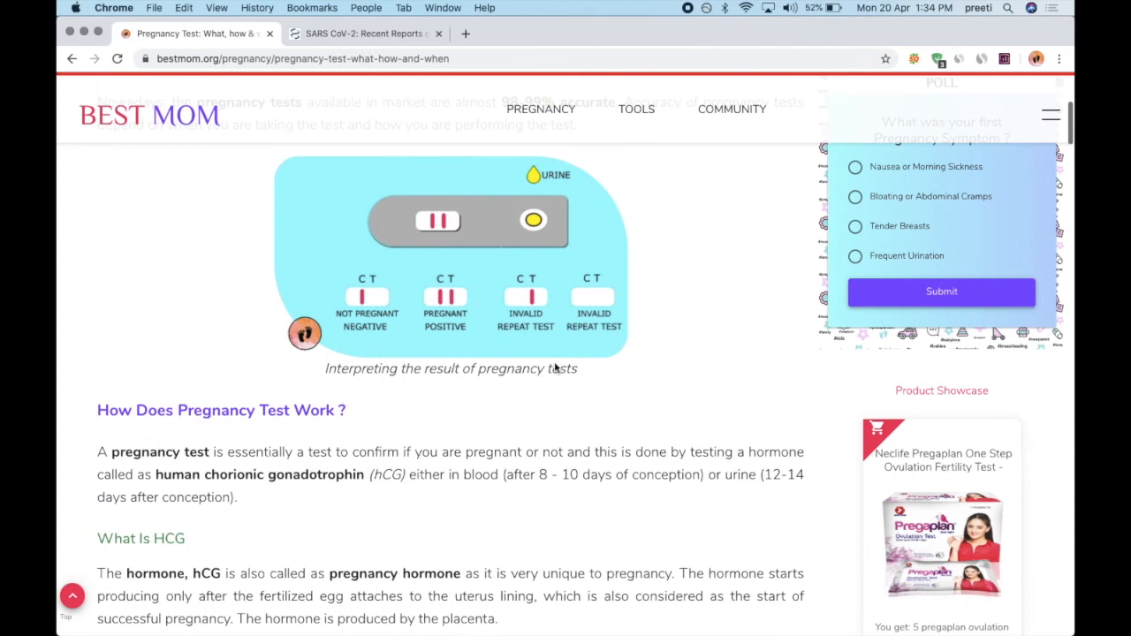
scroll(340, 477, down, 3)
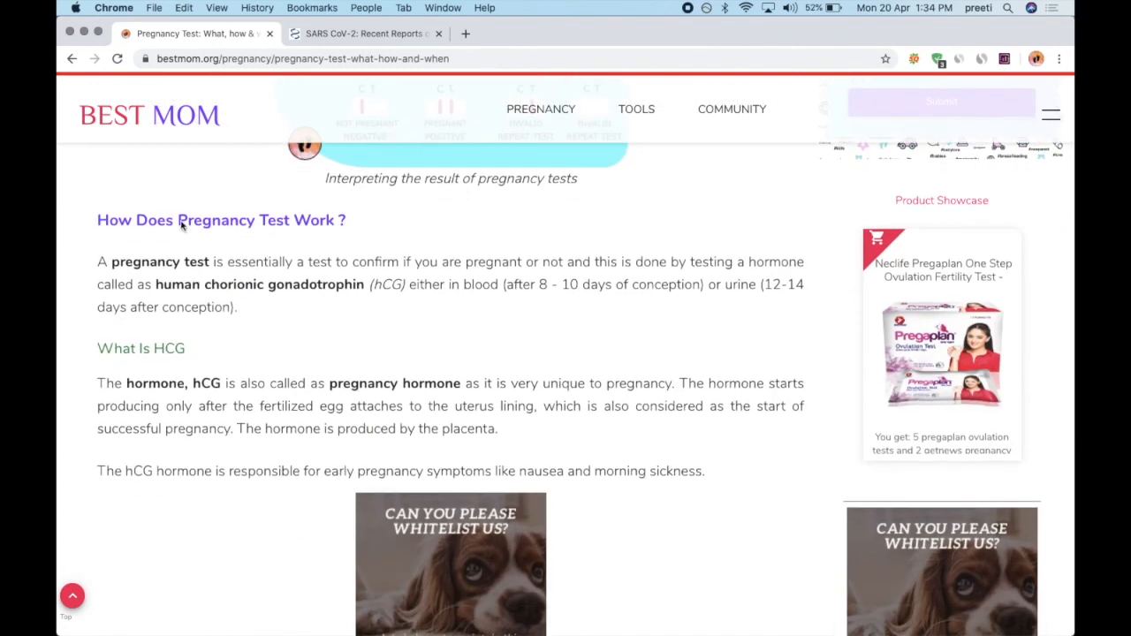
drag(99, 223, 416, 225)
scroll(262, 292, down, 1)
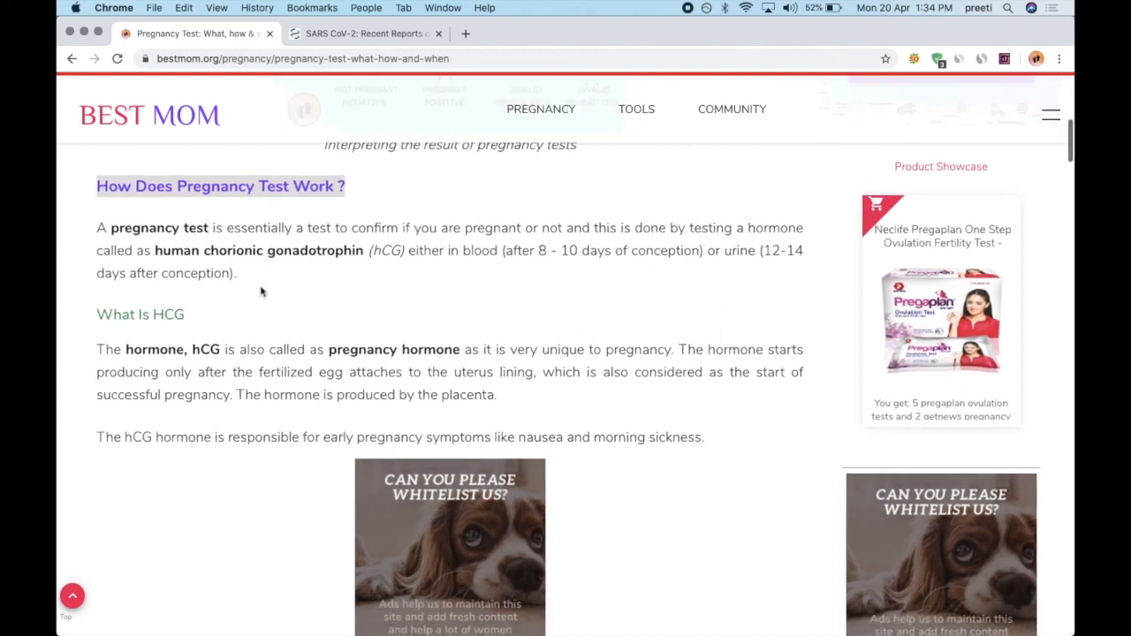
scroll(261, 292, down, 2)
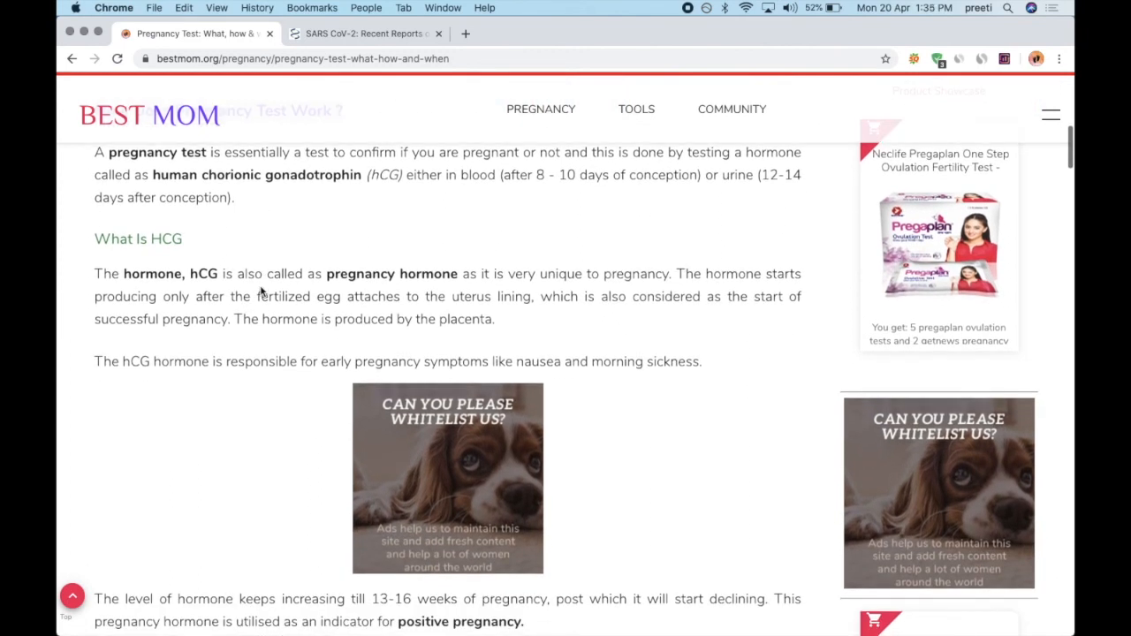
scroll(261, 292, up, 2)
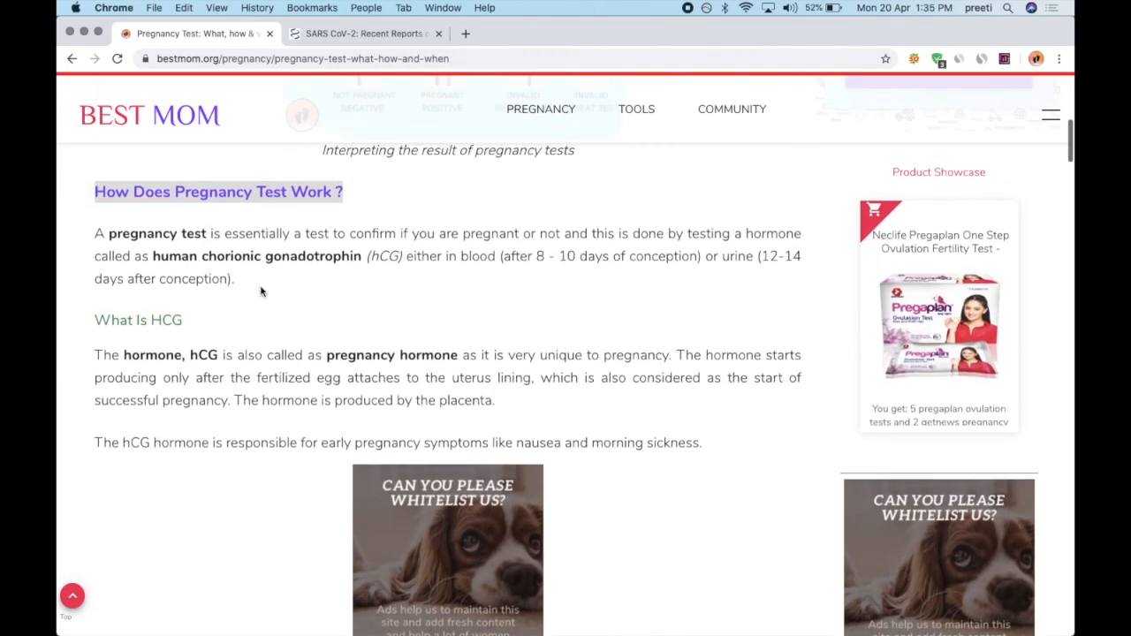
scroll(218, 319, down, 12)
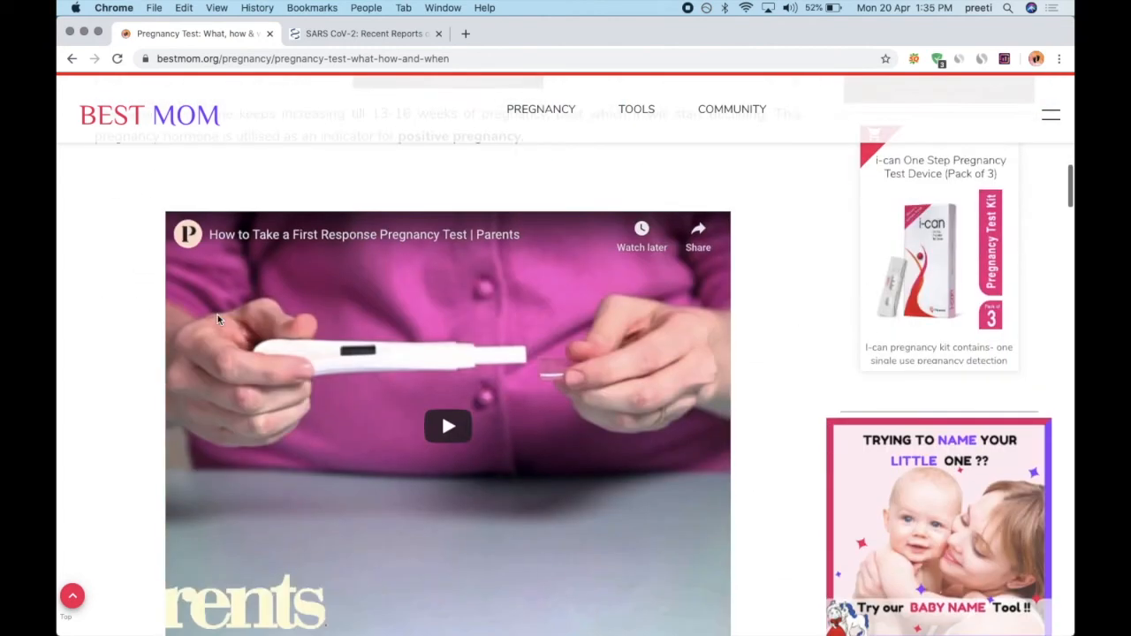
scroll(218, 318, down, 5)
scroll(218, 318, up, 15)
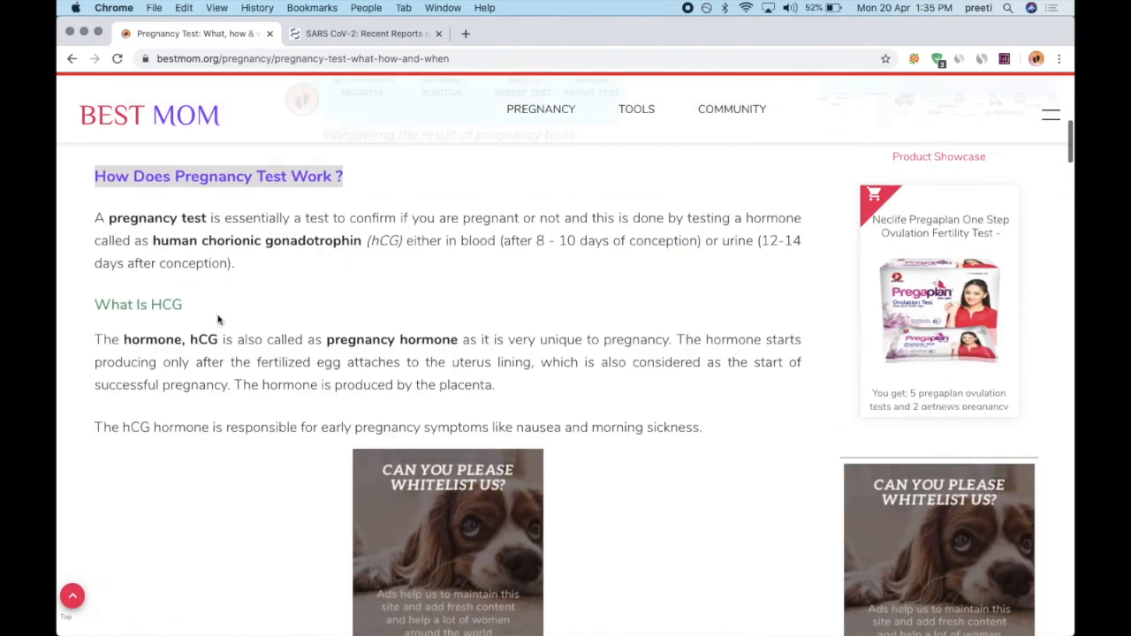
scroll(217, 319, up, 8)
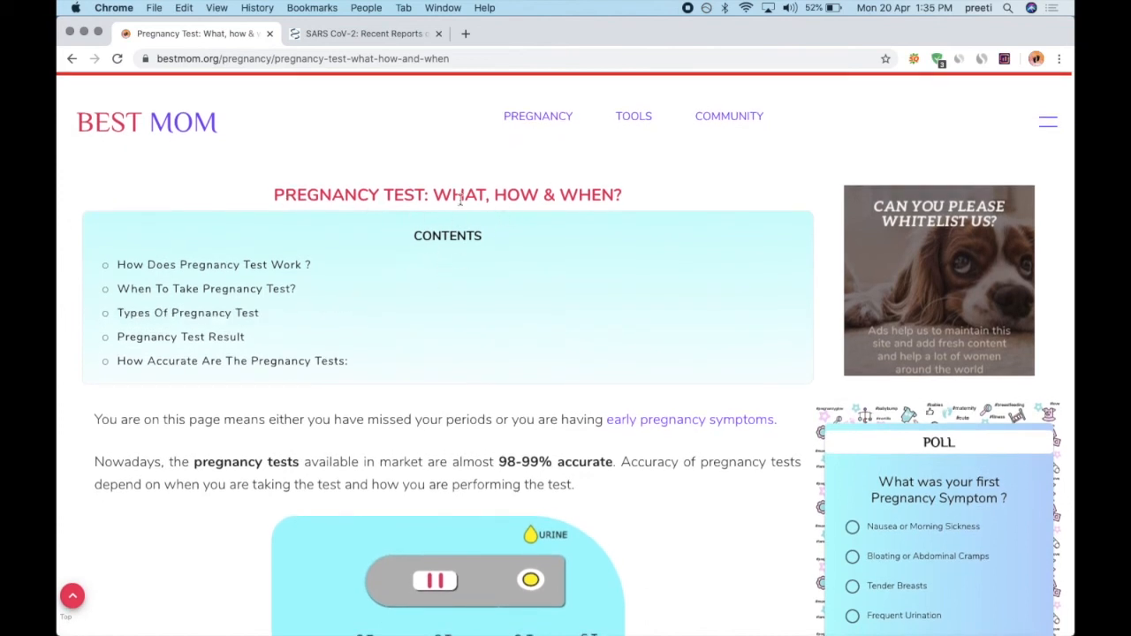
- Return to the Pregnancy articles list, highlight the "Pregnancy Test: What, How & When?" summary and reopen that article
click(69, 58)
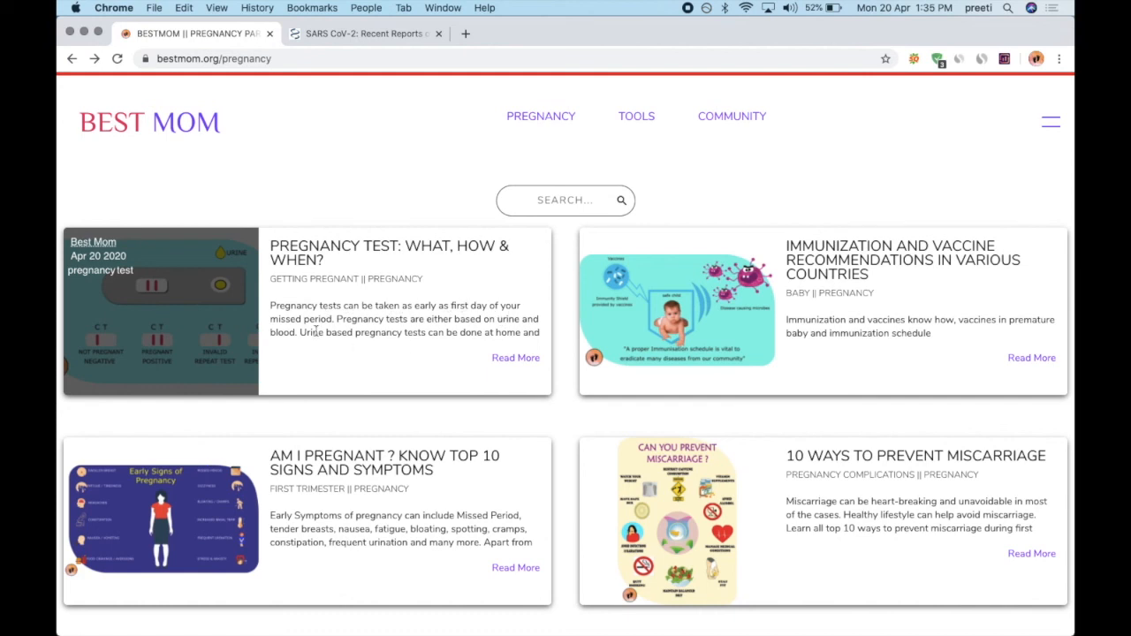
drag(271, 305, 542, 346)
click(378, 352)
click(518, 357)
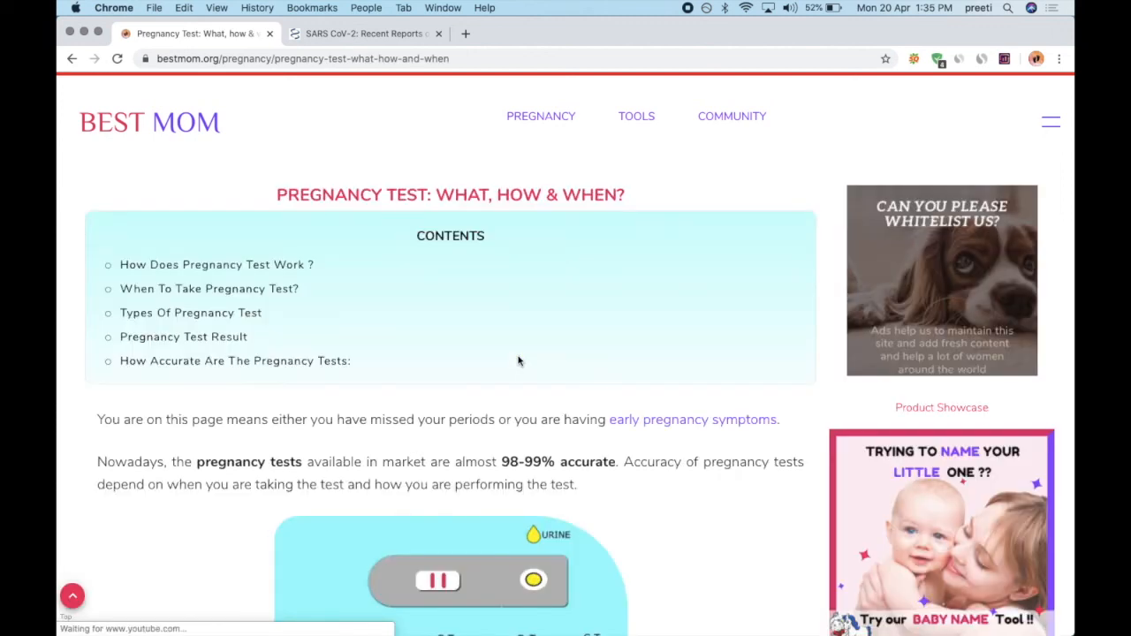
- Examine the "When To Take Pregnancy Test?" section, including its suggestion note and linked article card
scroll(518, 360, down, 10)
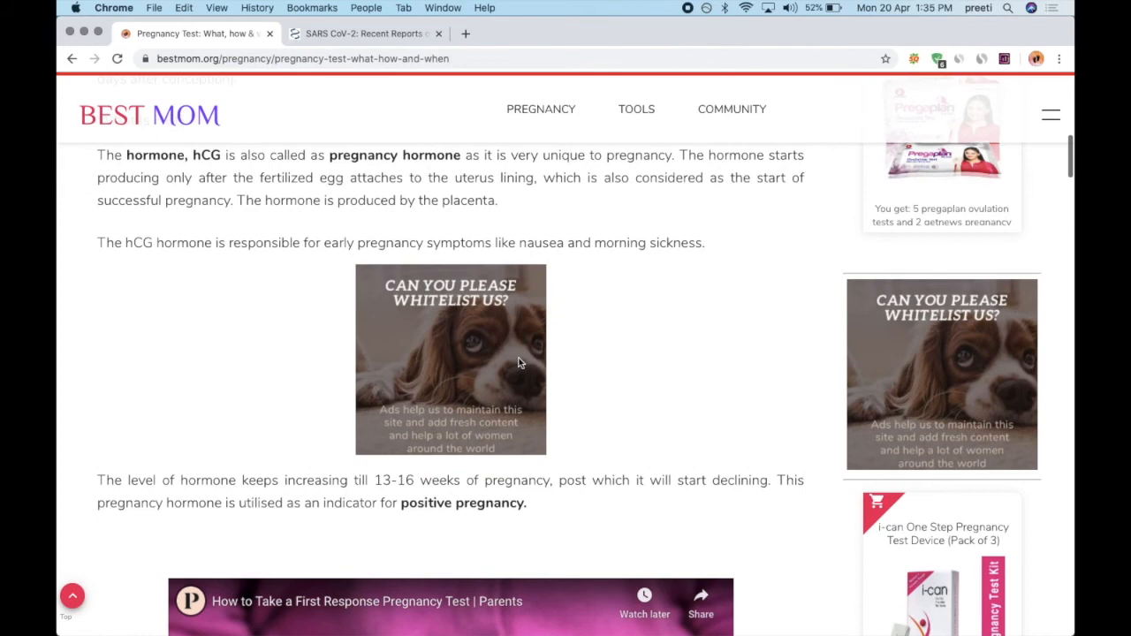
scroll(519, 361, down, 10)
scroll(519, 360, up, 4)
scroll(519, 361, down, 7)
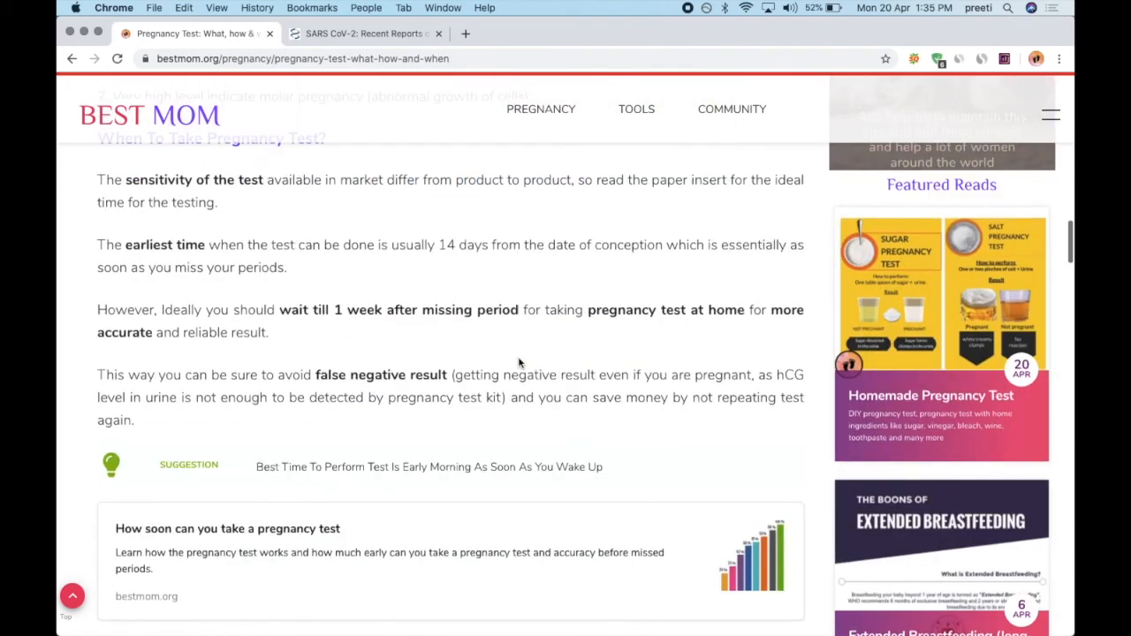
scroll(519, 361, down, 3)
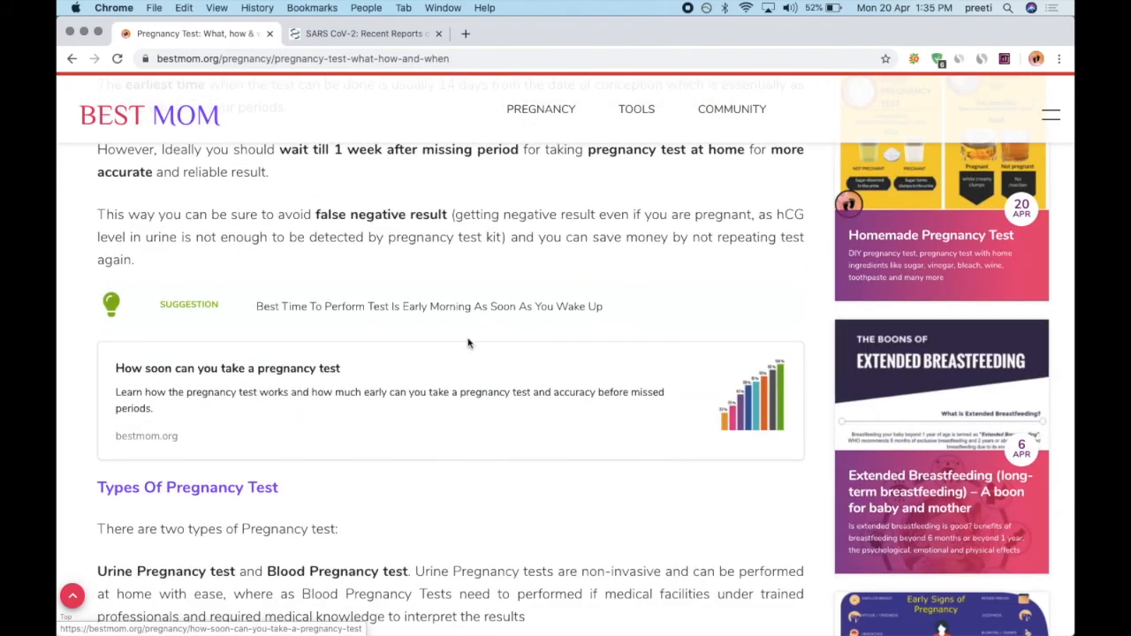
scroll(468, 343, up, 3)
scroll(303, 306, up, 1)
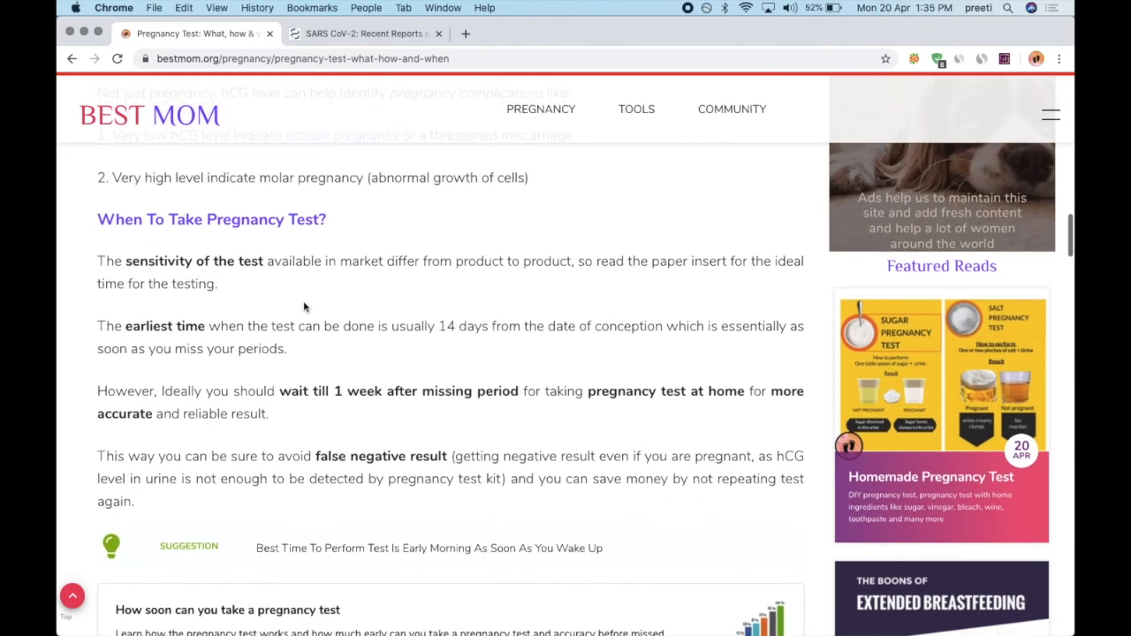
scroll(310, 345, down, 3)
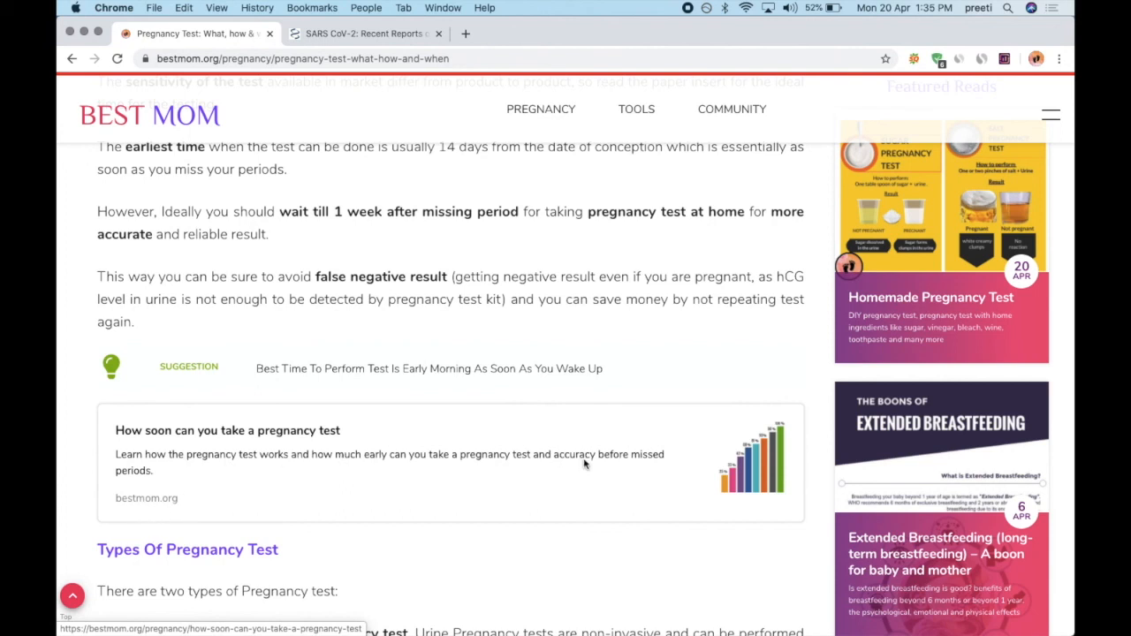
scroll(571, 470, down, 1)
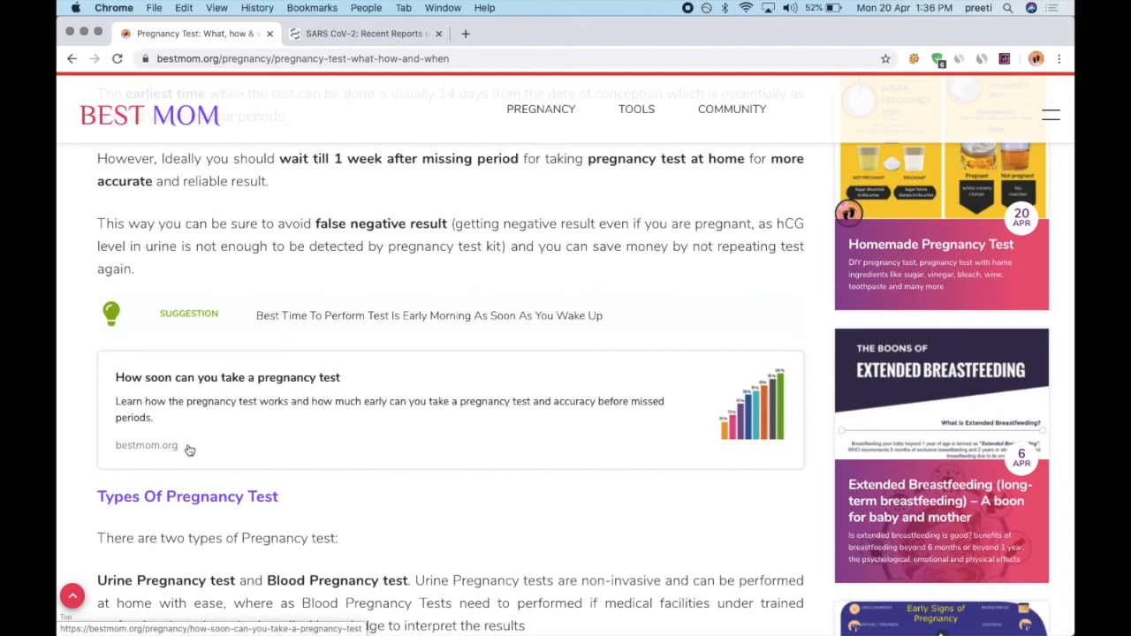
- Look through the "Types Of Pregnancy Test" and "Pregnancy Test Result" sections for their sub-headings, image caption, lists and "Must" note
scroll(199, 451, down, 5)
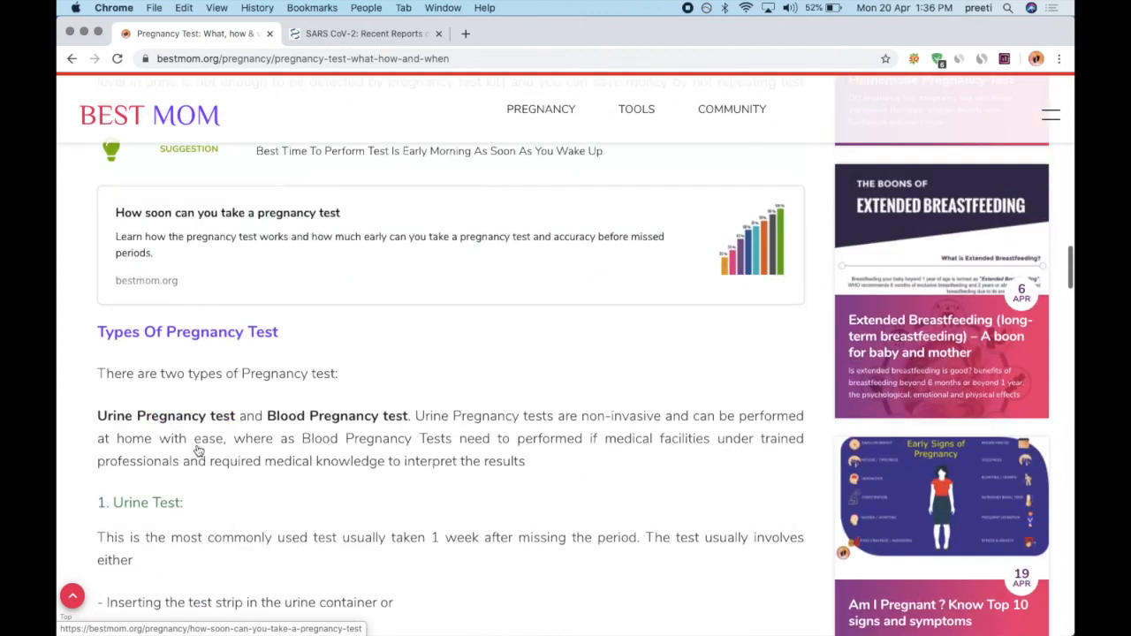
scroll(199, 451, down, 2)
scroll(199, 451, up, 3)
scroll(199, 451, down, 1)
scroll(198, 450, down, 1)
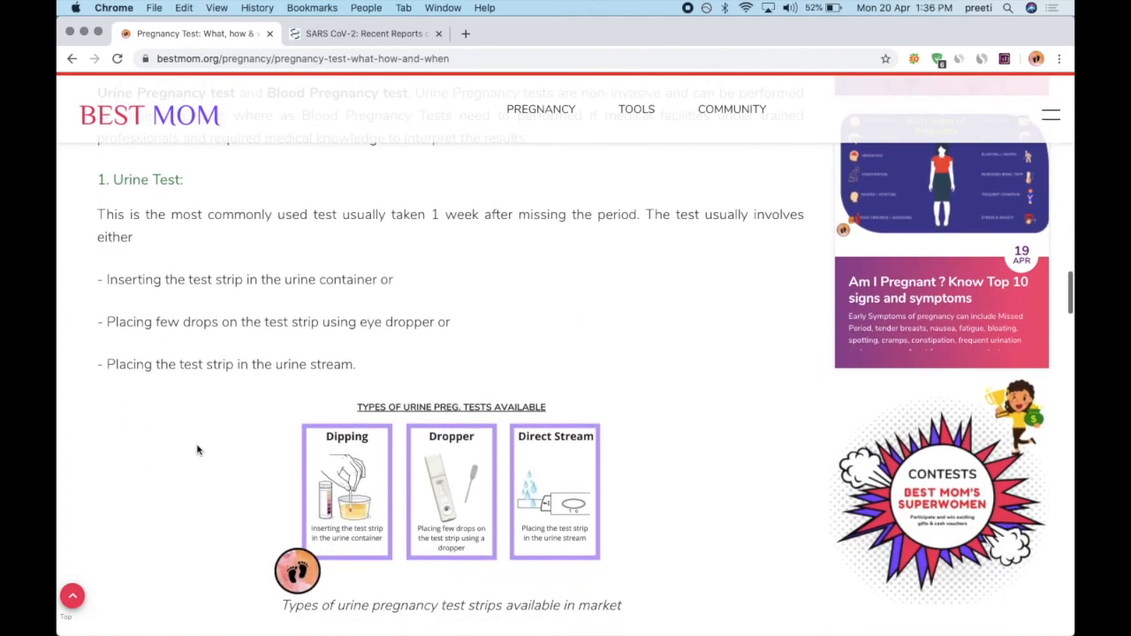
scroll(489, 466, down, 5)
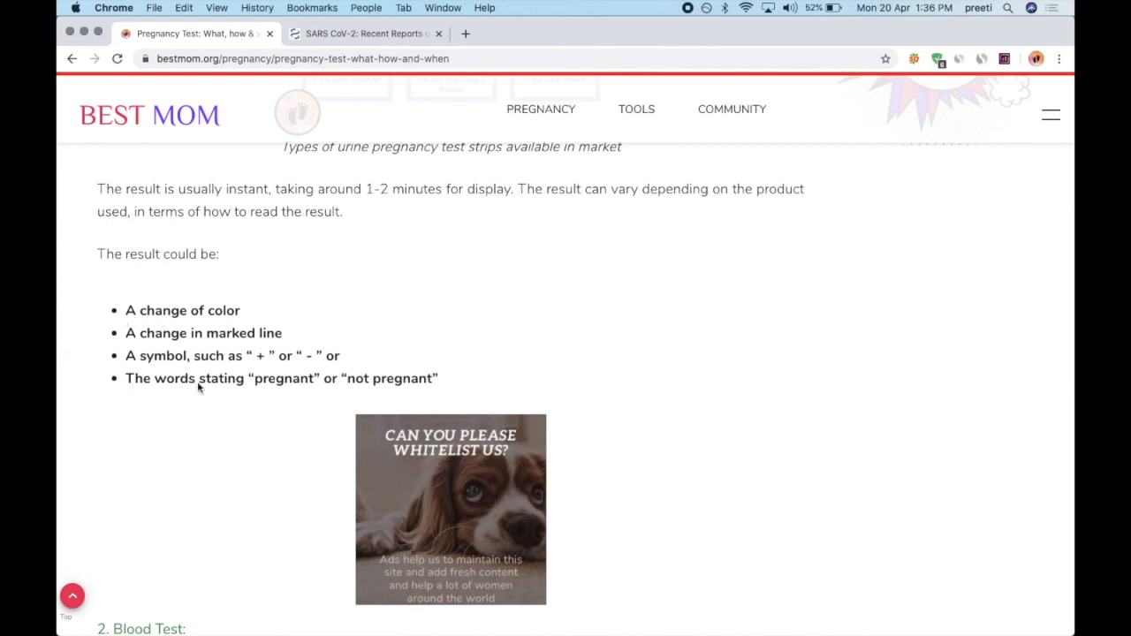
scroll(428, 378, down, 8)
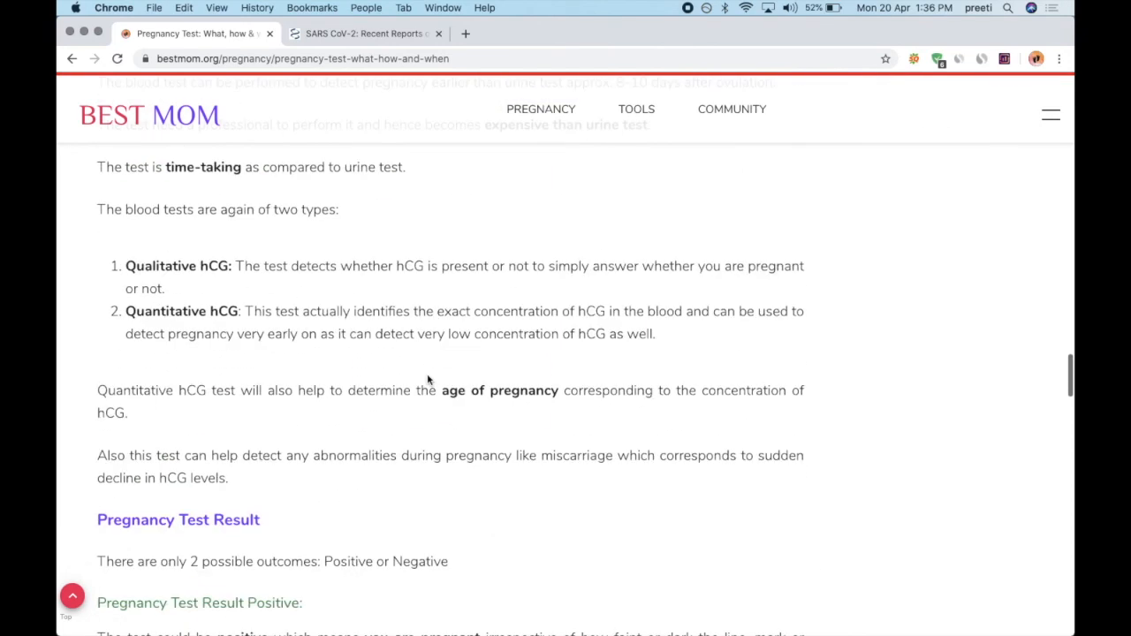
scroll(429, 378, down, 3)
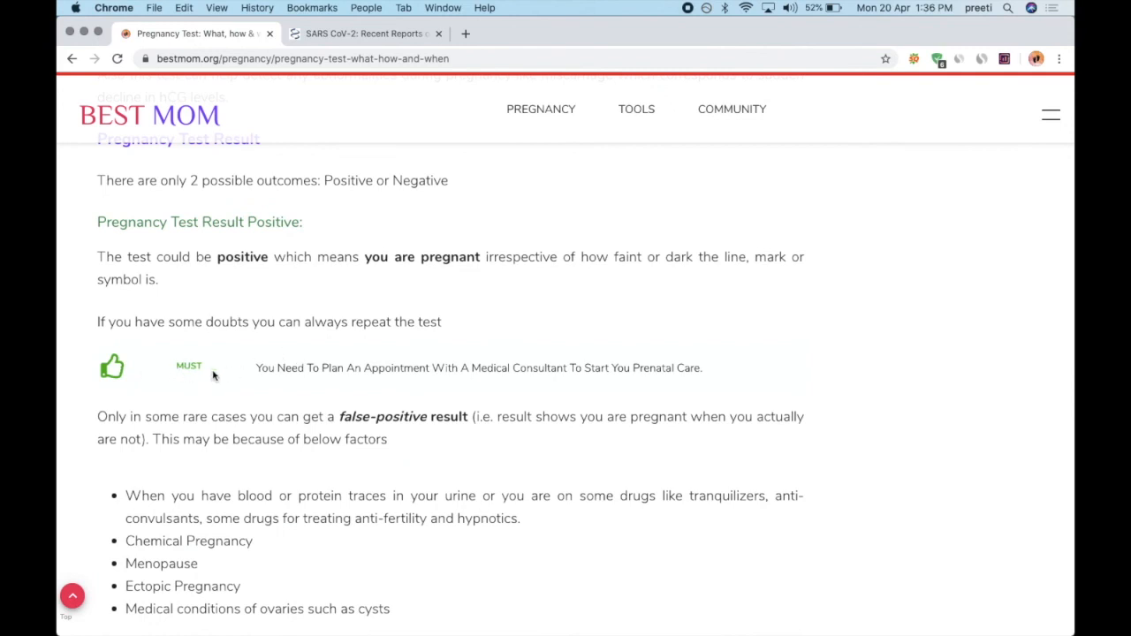
- Go back up to the suggestion note and the "How soon can you take a pregnancy test" link card and examine them again
scroll(268, 364, up, 10)
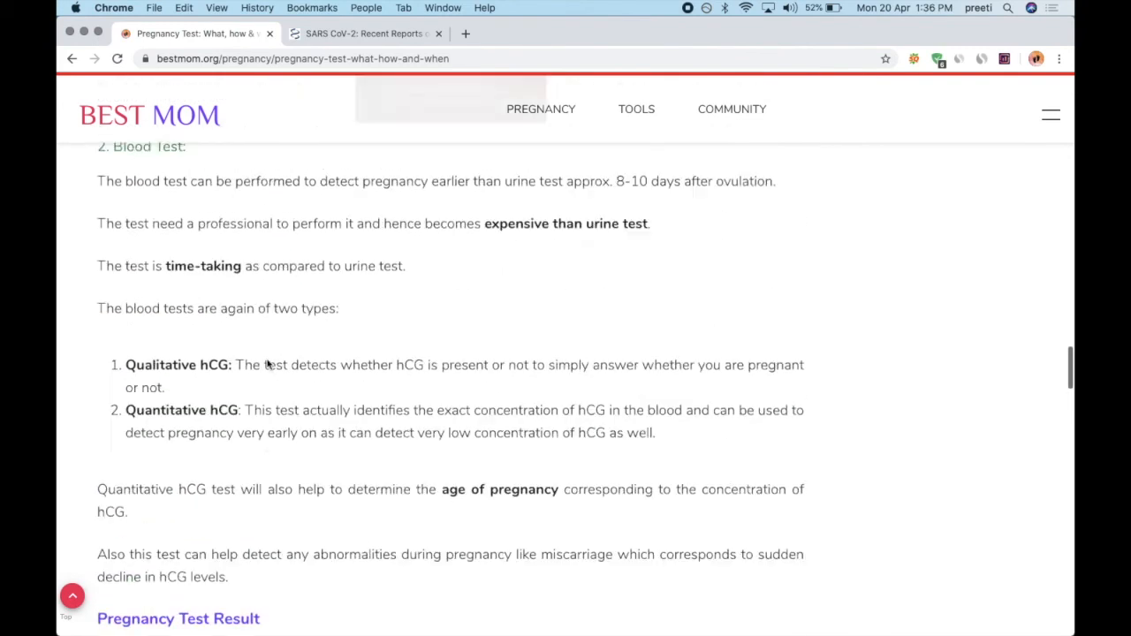
scroll(268, 364, up, 10)
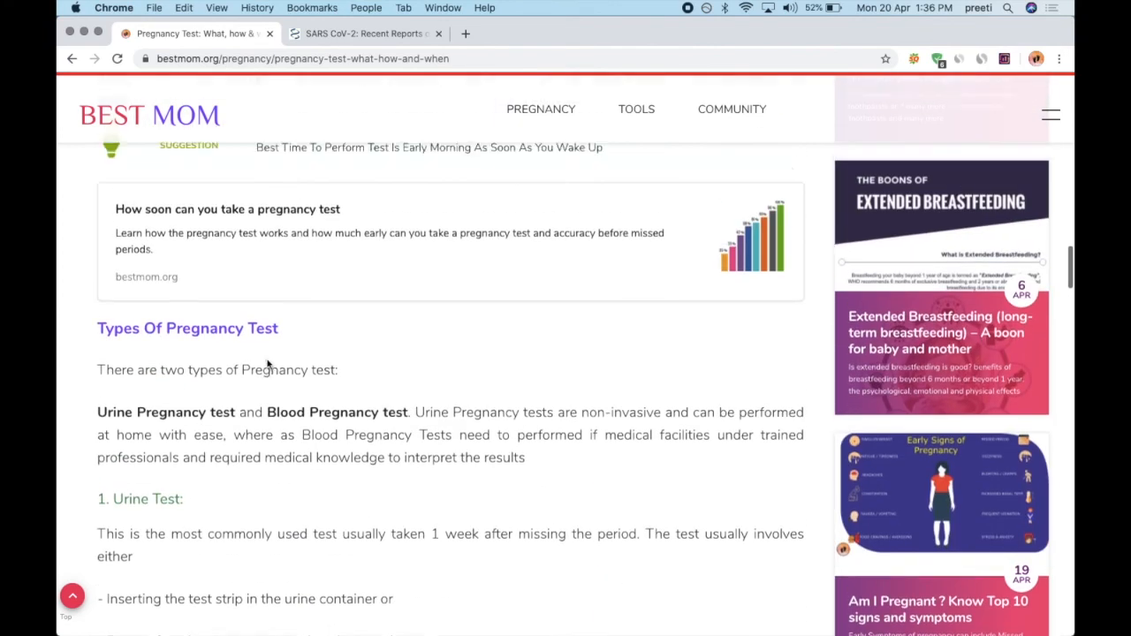
scroll(265, 468, down, 4)
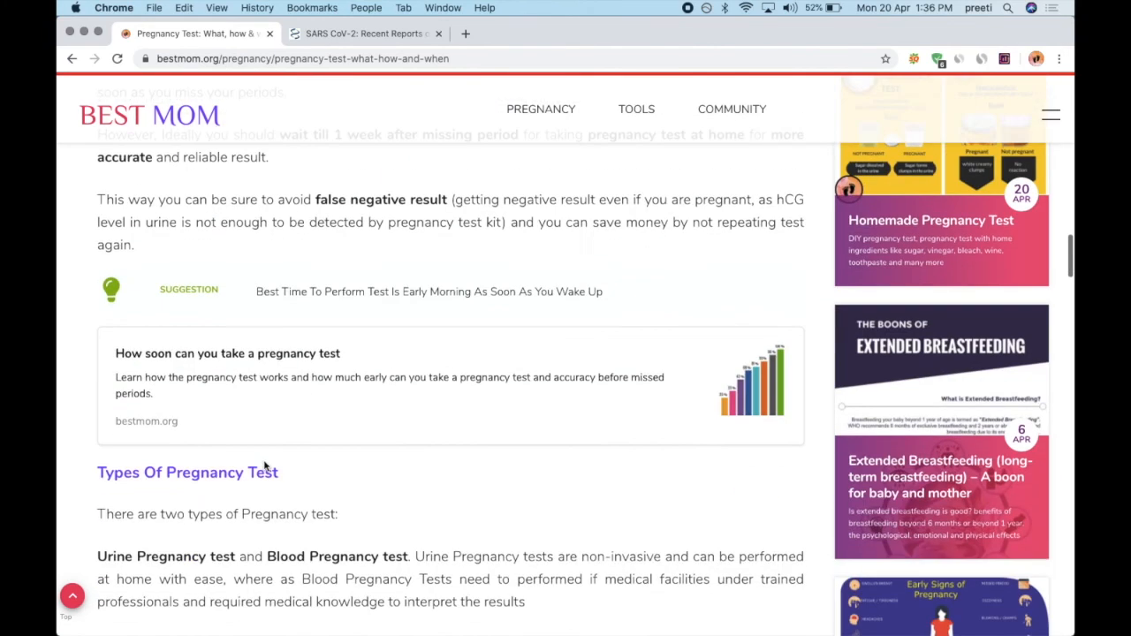
drag(167, 221, 609, 232)
click(616, 235)
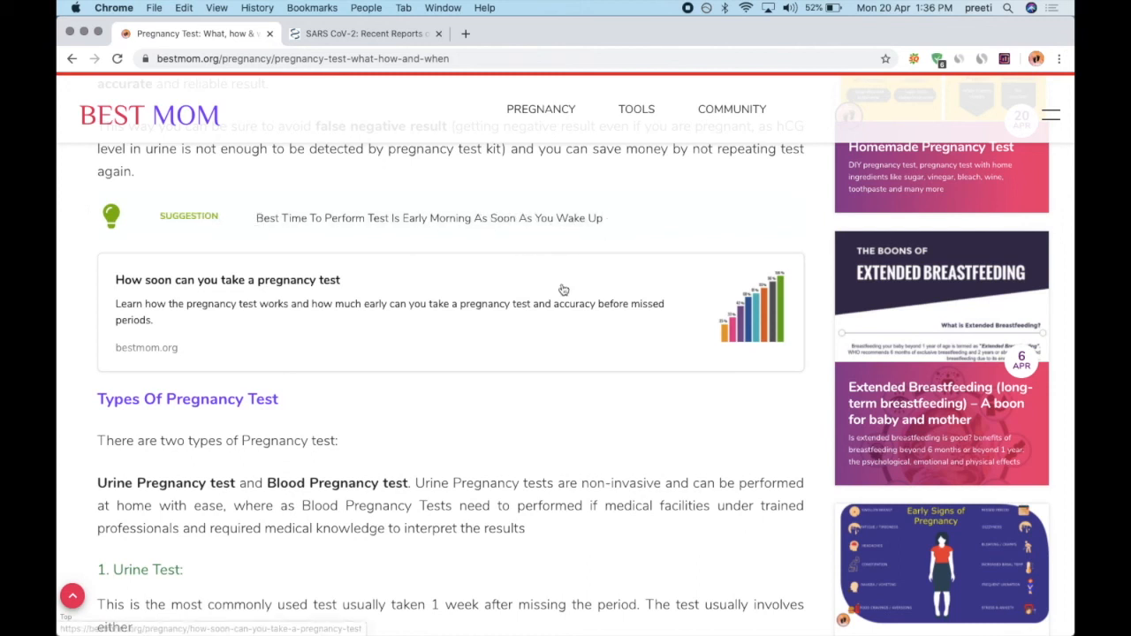
- Look through the rest of the pregnancy test article, including the negative result list, caution notes, linked article card and reference cards
scroll(563, 290, down, 10)
scroll(563, 289, down, 10)
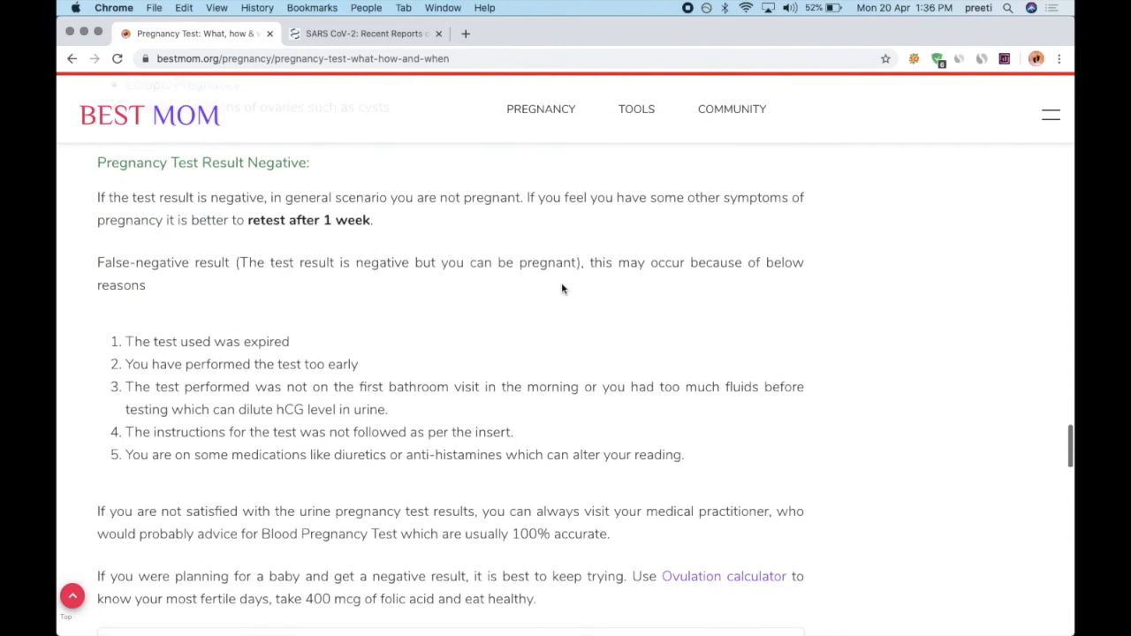
scroll(562, 289, down, 10)
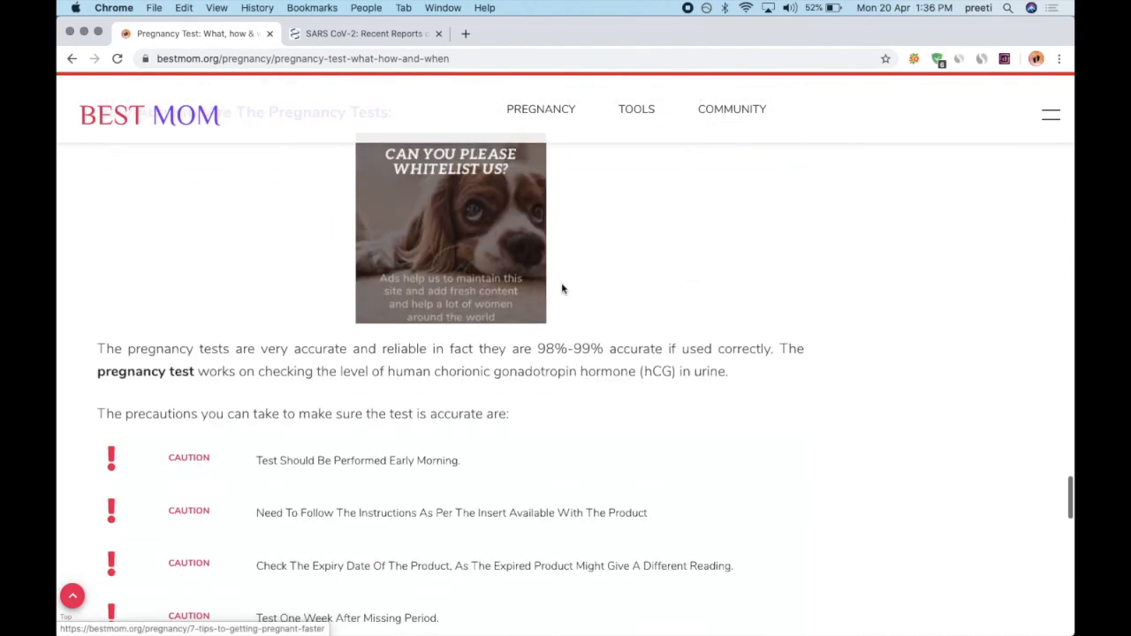
scroll(562, 289, down, 5)
scroll(260, 398, down, 5)
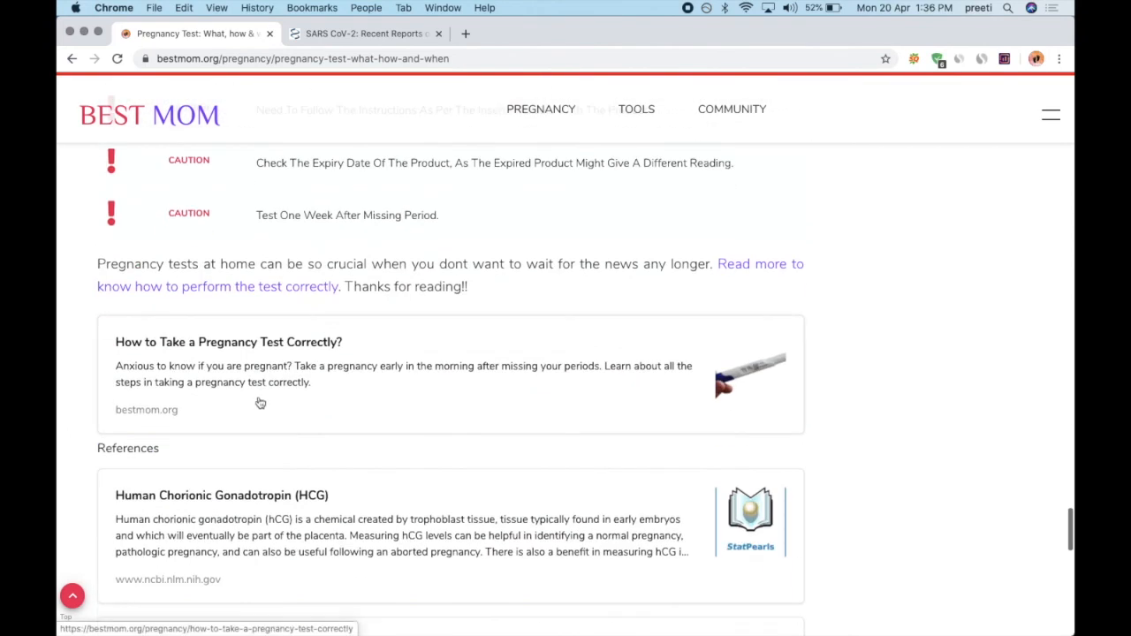
scroll(259, 403, down, 6)
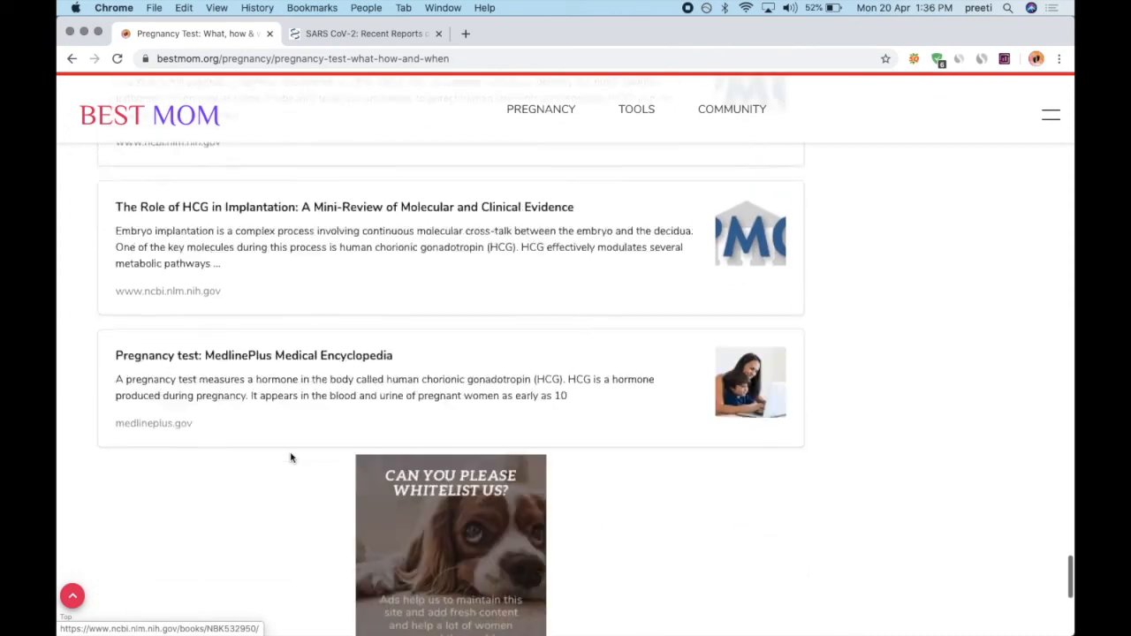
- Return to the Pregnancy articles list and open the "Labour Pain - Is it really painful?" article
scroll(291, 458, up, 15)
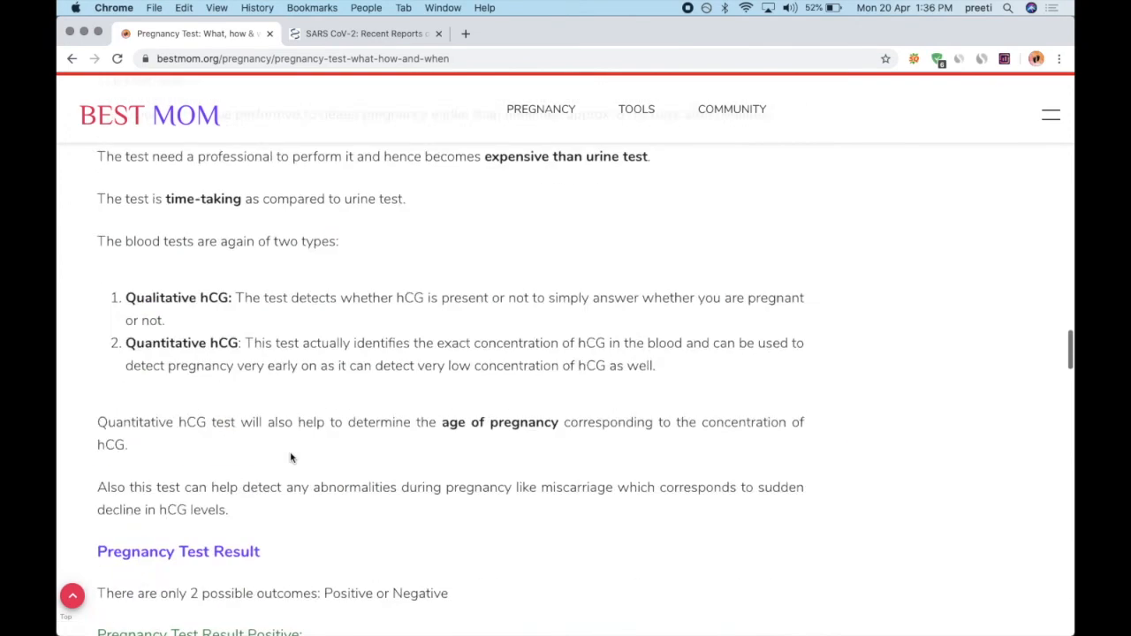
scroll(291, 458, up, 15)
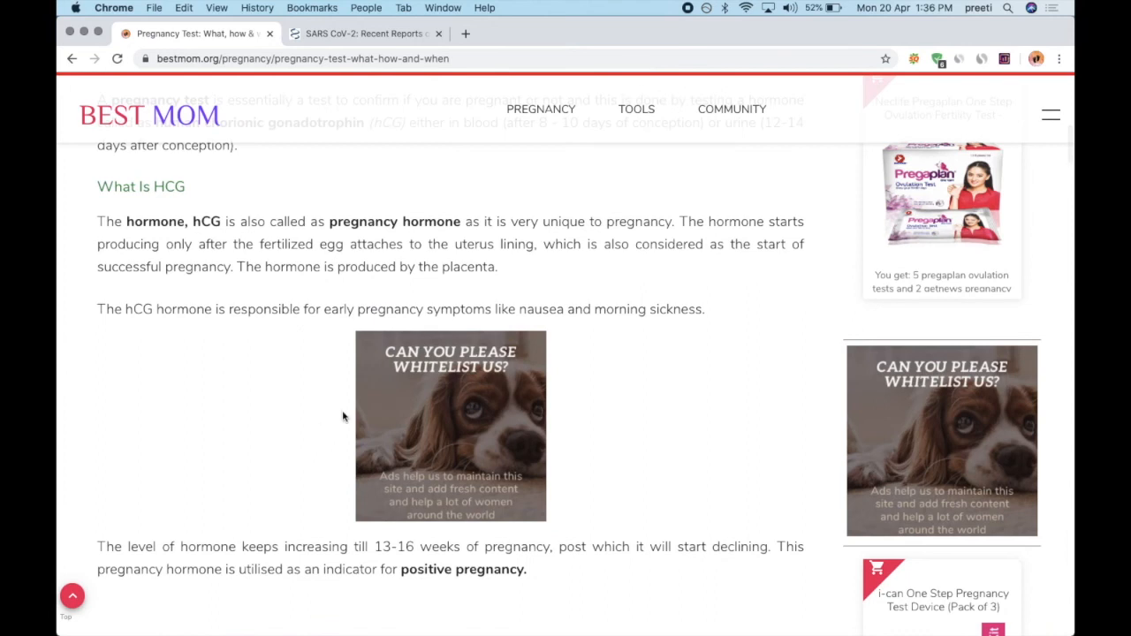
scroll(344, 416, up, 6)
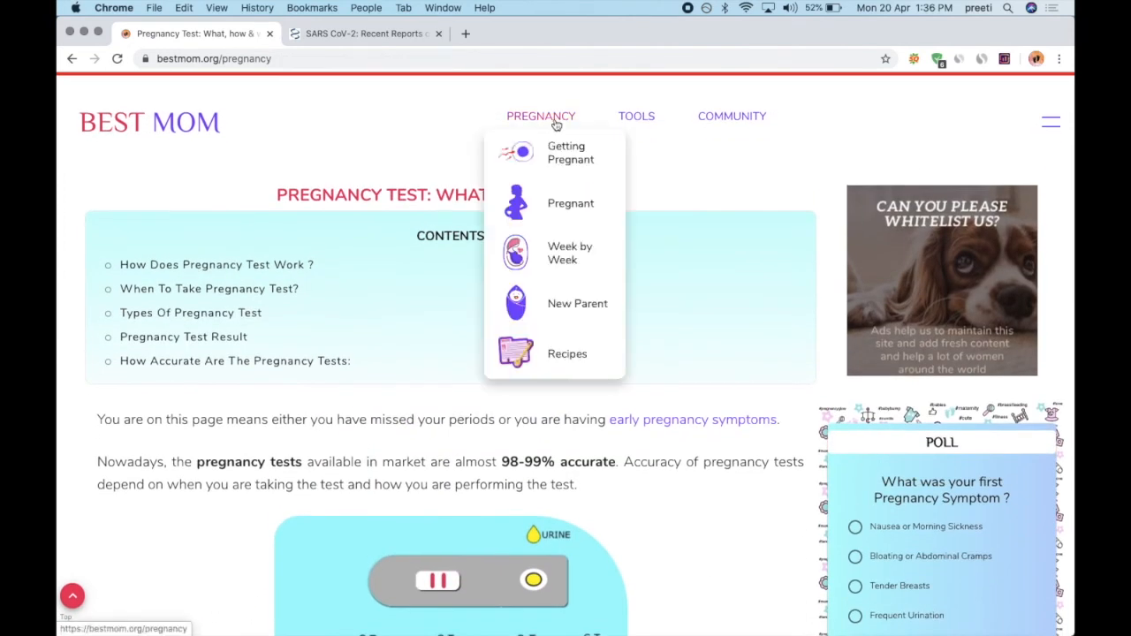
click(555, 124)
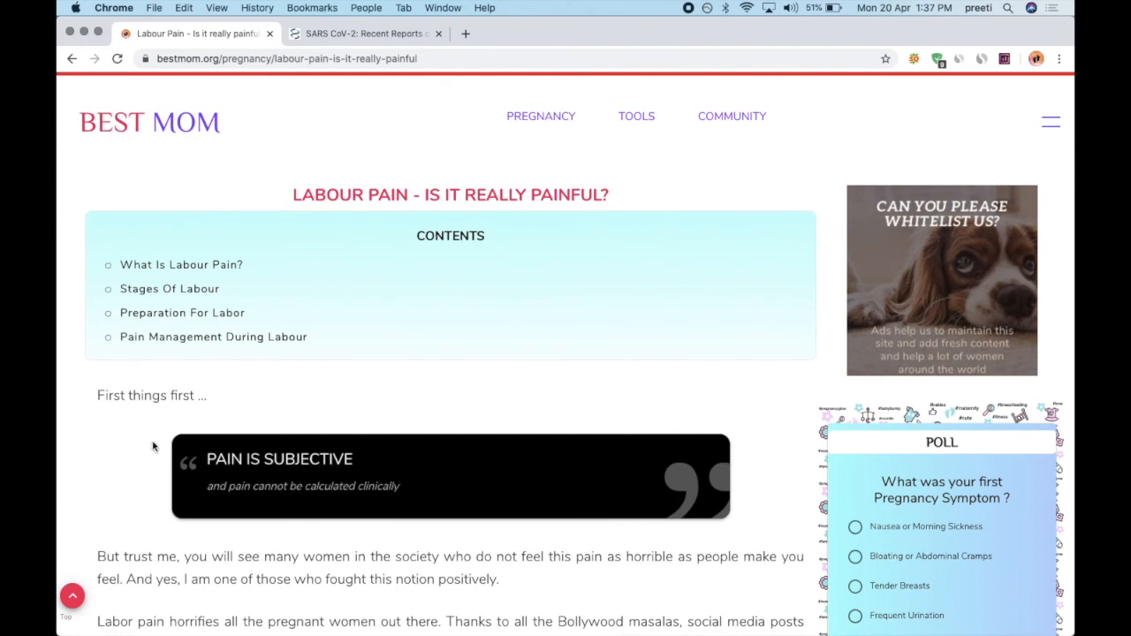
- Examine the labour pain article's contents box, quote blocks, "Do Not" note, sub-headings and numbered lists down to "Stages Of Labour"
scroll(425, 439, down, 3)
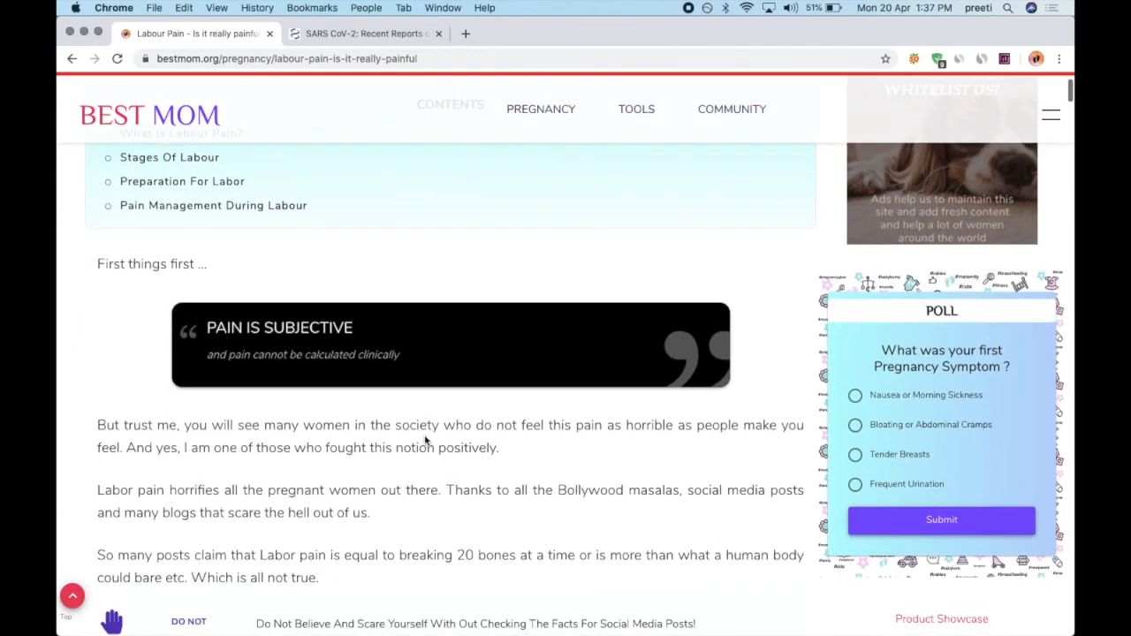
scroll(420, 443, up, 3)
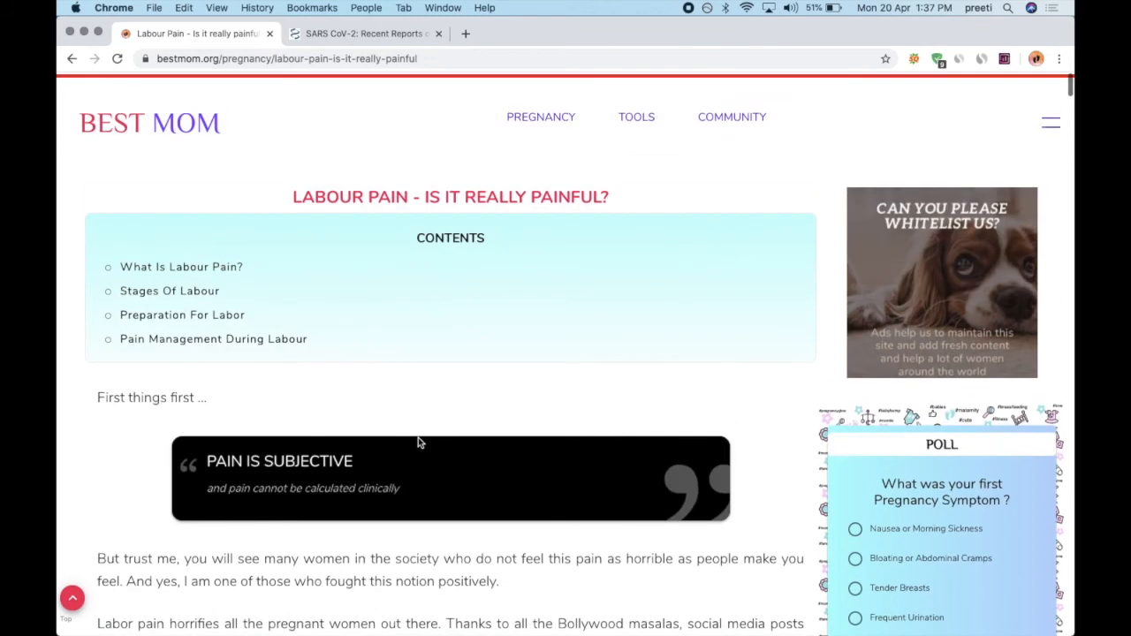
scroll(418, 442, down, 7)
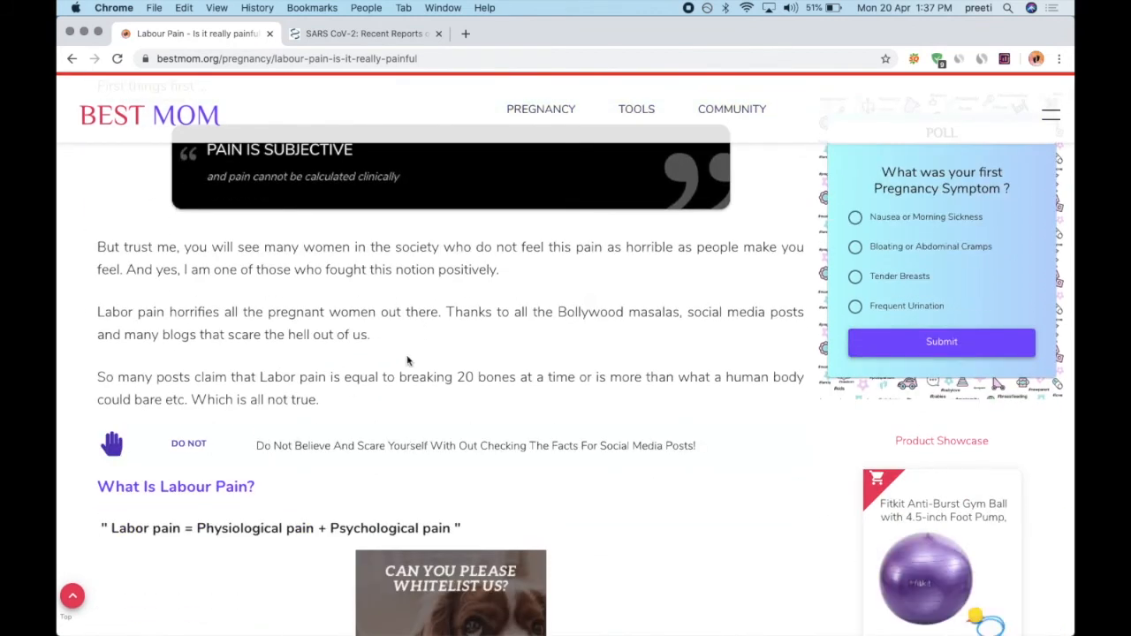
scroll(408, 360, down, 20)
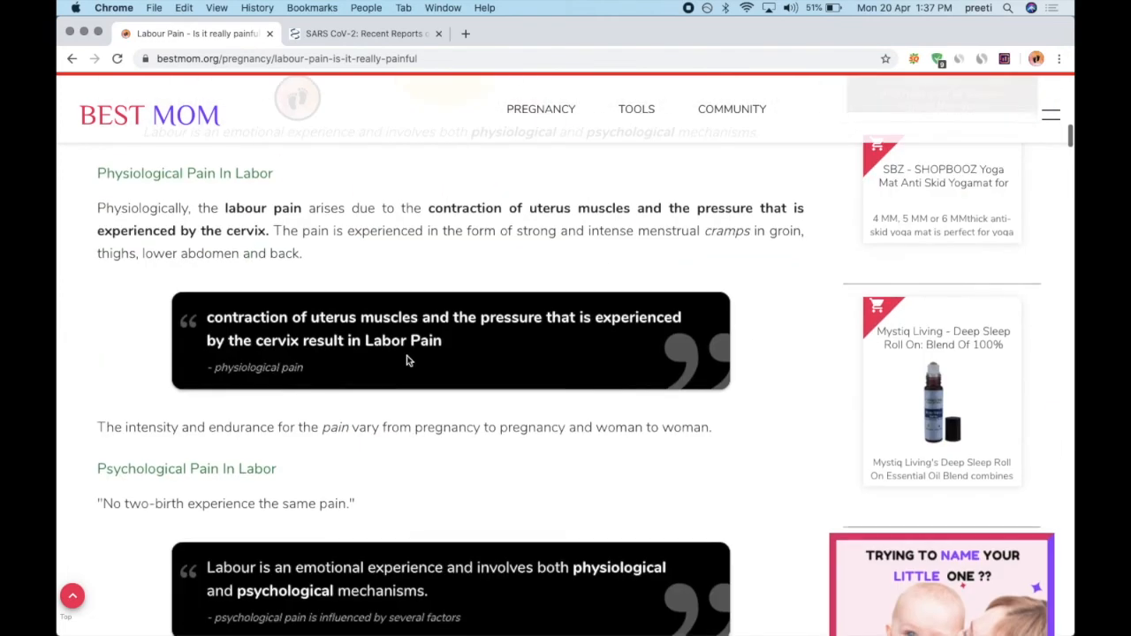
scroll(407, 358, down, 20)
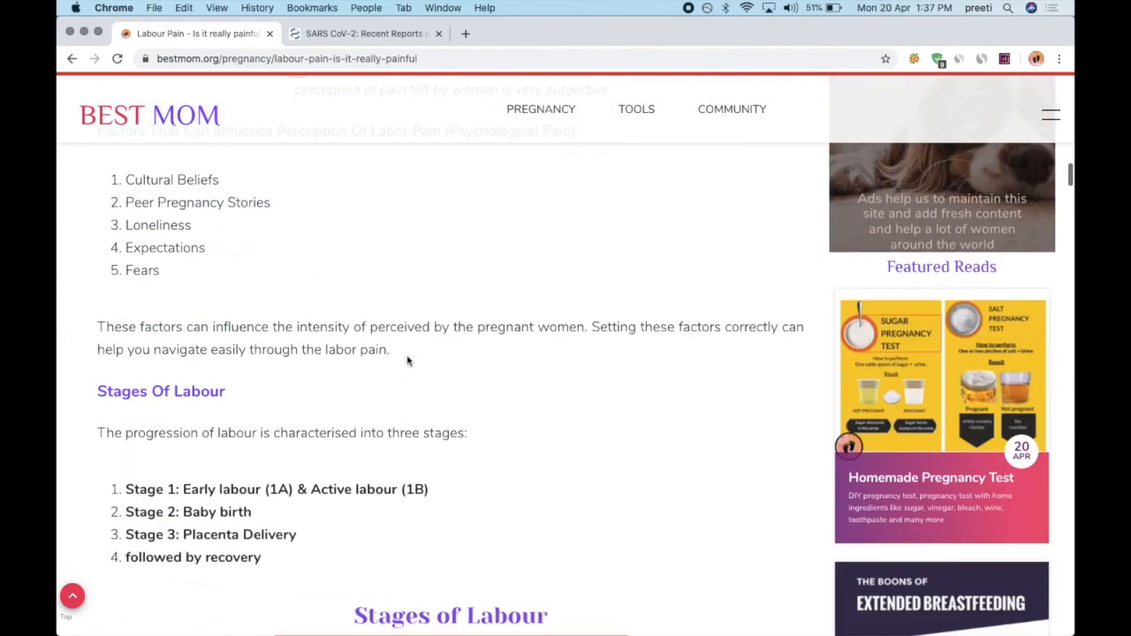